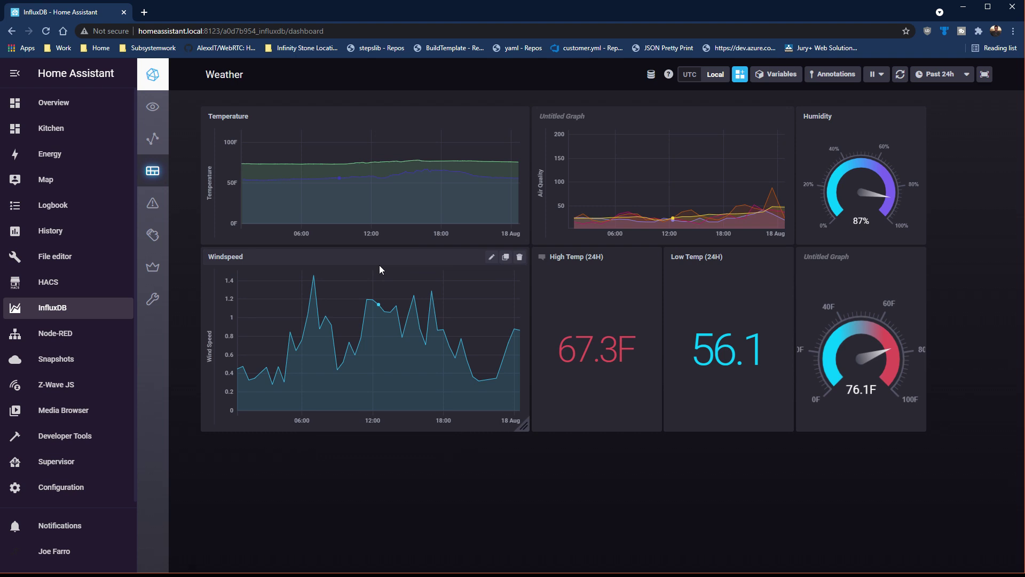
Show the Weather Details dashboard in Home Assistant and view the Outside Temp gauge's history graph
{"action": "mouse_move", "coordinate": [367, 285]}
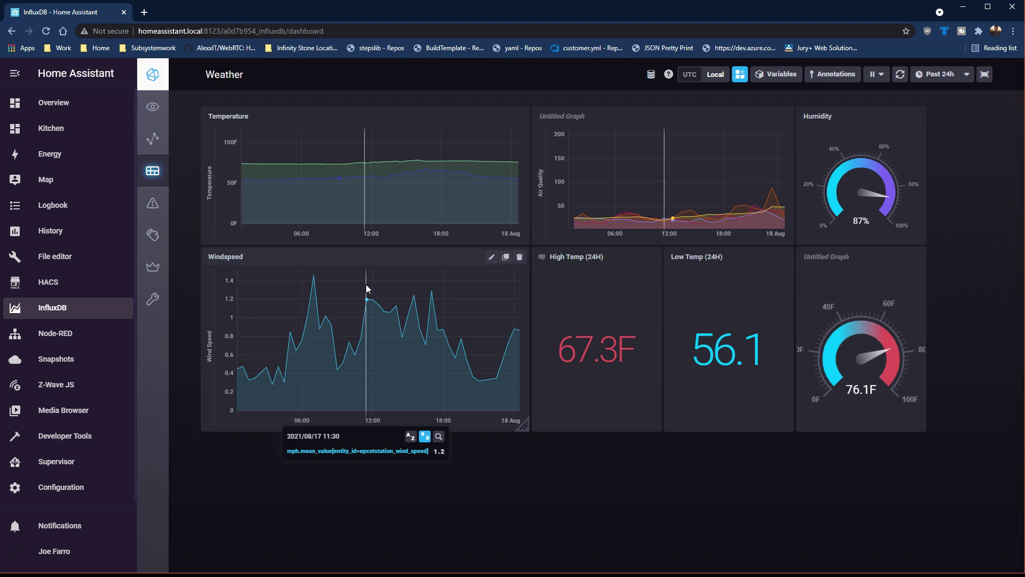
{"action": "left_click", "coordinate": [76, 113]}
{"action": "left_click", "coordinate": [398, 76]}
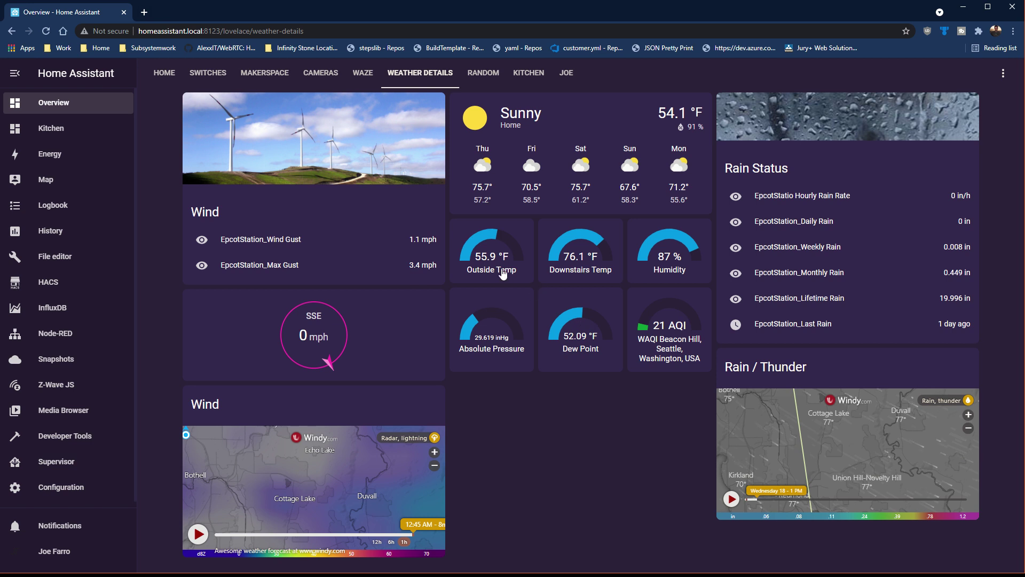
{"action": "left_click", "coordinate": [502, 270]}
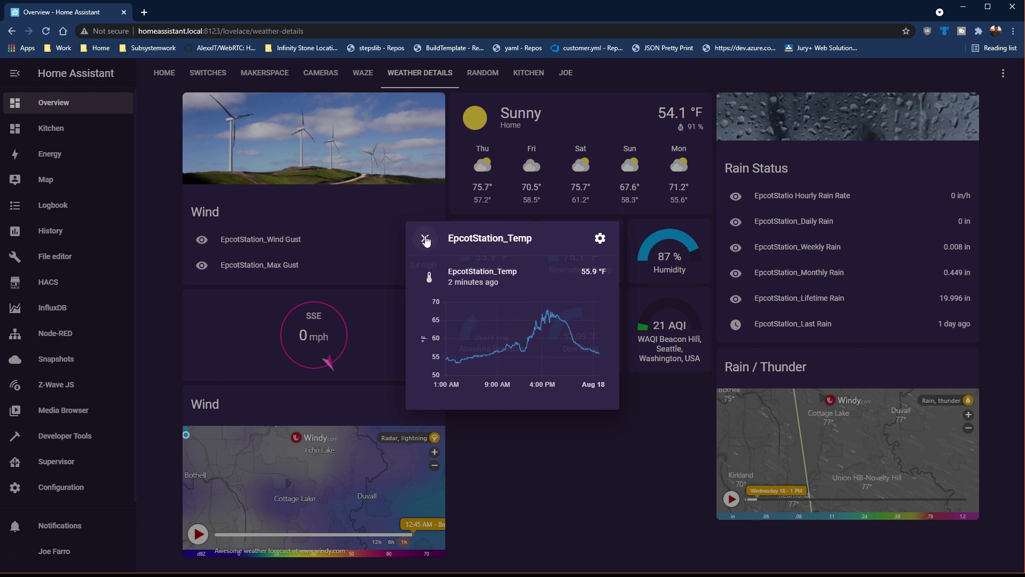
{"action": "left_click", "coordinate": [425, 238]}
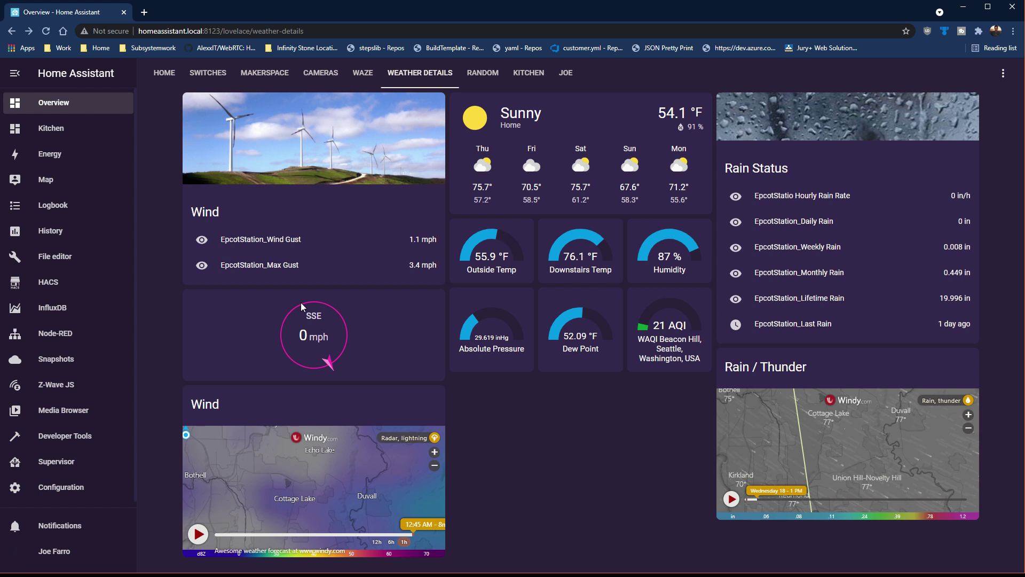
Show the Weather dashboard in InfluxDB for the past 2 days and inspect its air quality and wind speed graphs
{"action": "left_click", "coordinate": [92, 302]}
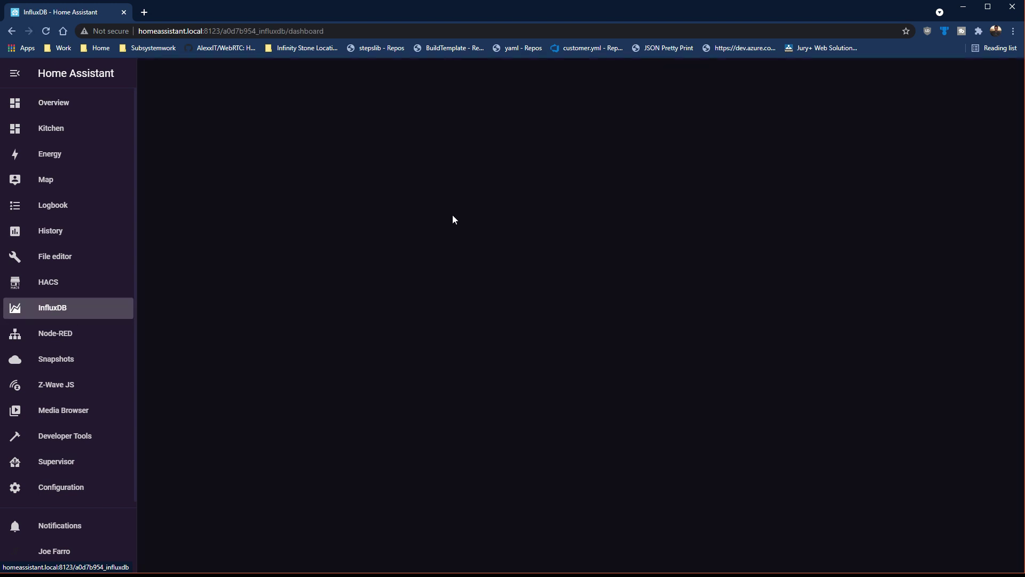
{"action": "left_click", "coordinate": [153, 170]}
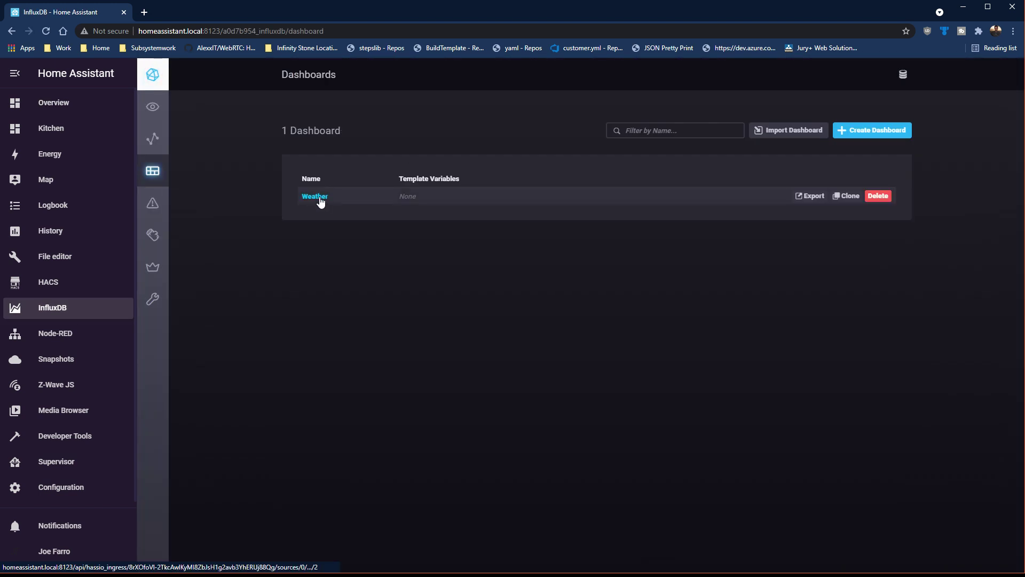
{"action": "left_click", "coordinate": [320, 198]}
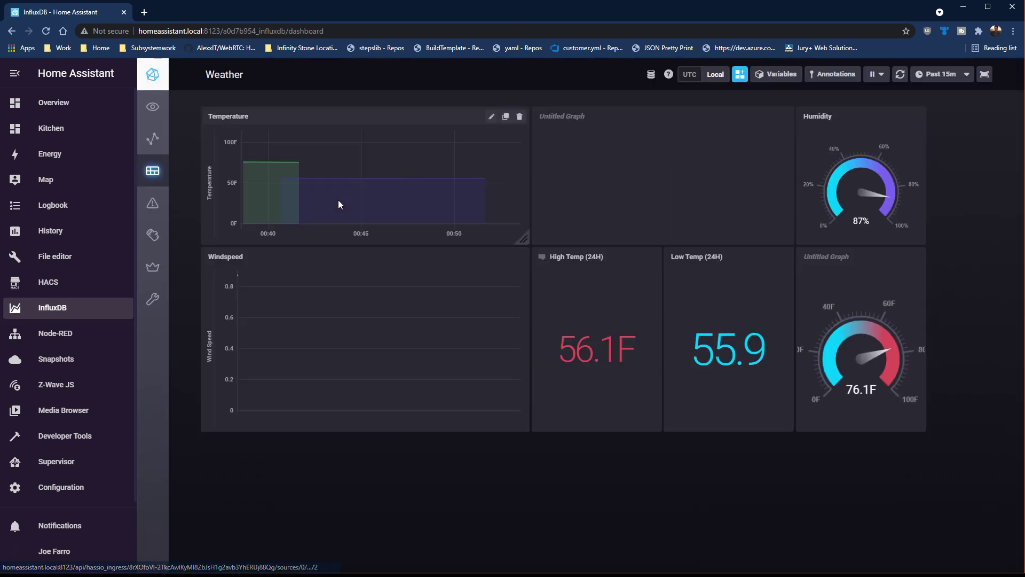
{"action": "left_click", "coordinate": [943, 75]}
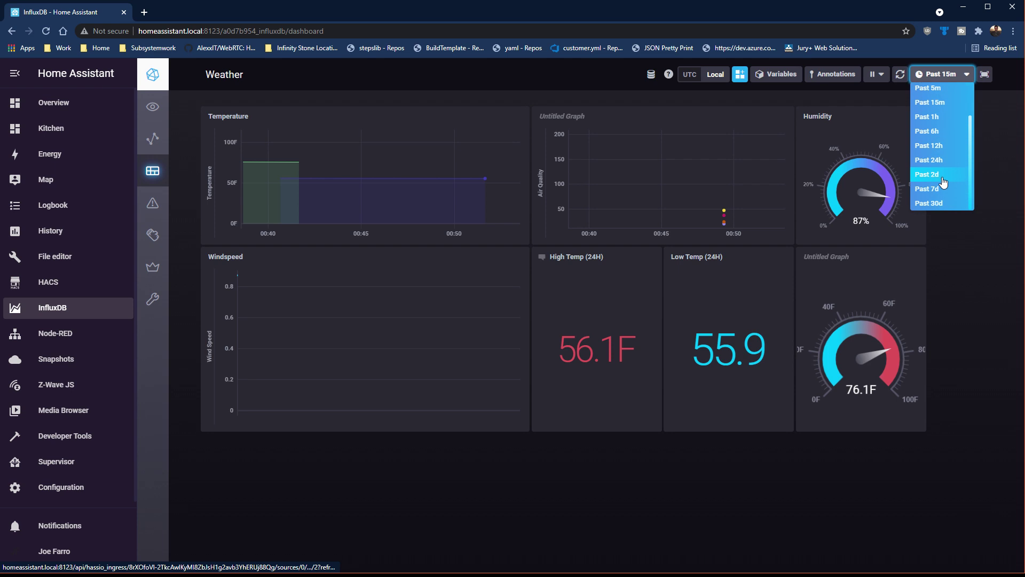
{"action": "left_click", "coordinate": [941, 173]}
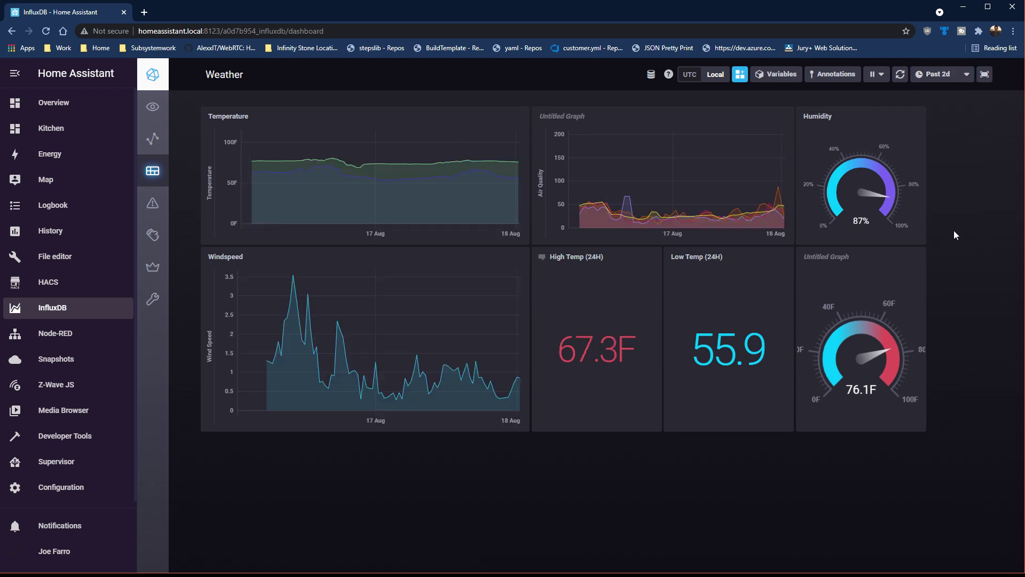
{"action": "mouse_move", "coordinate": [674, 216]}
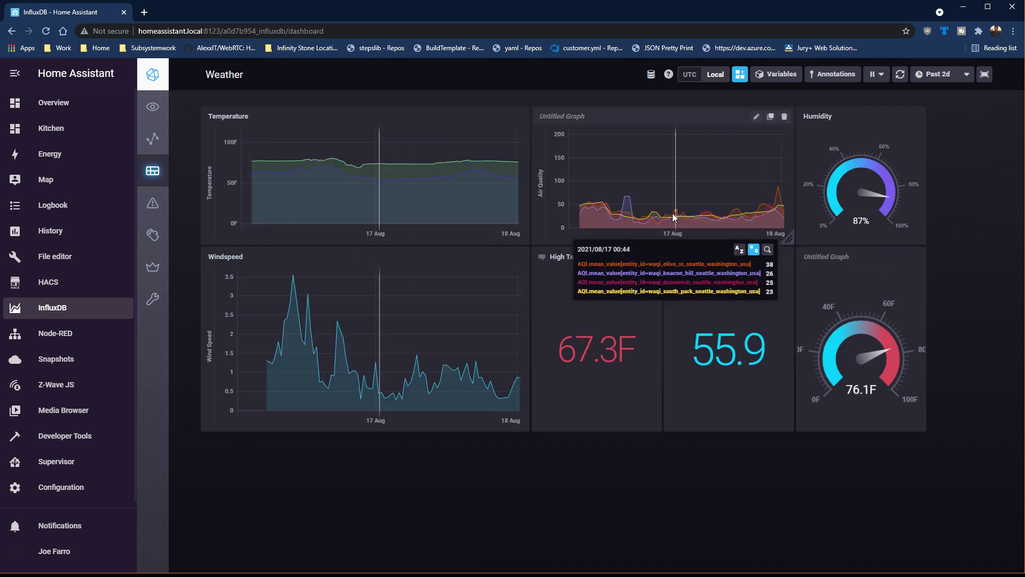
{"action": "mouse_move", "coordinate": [294, 279]}
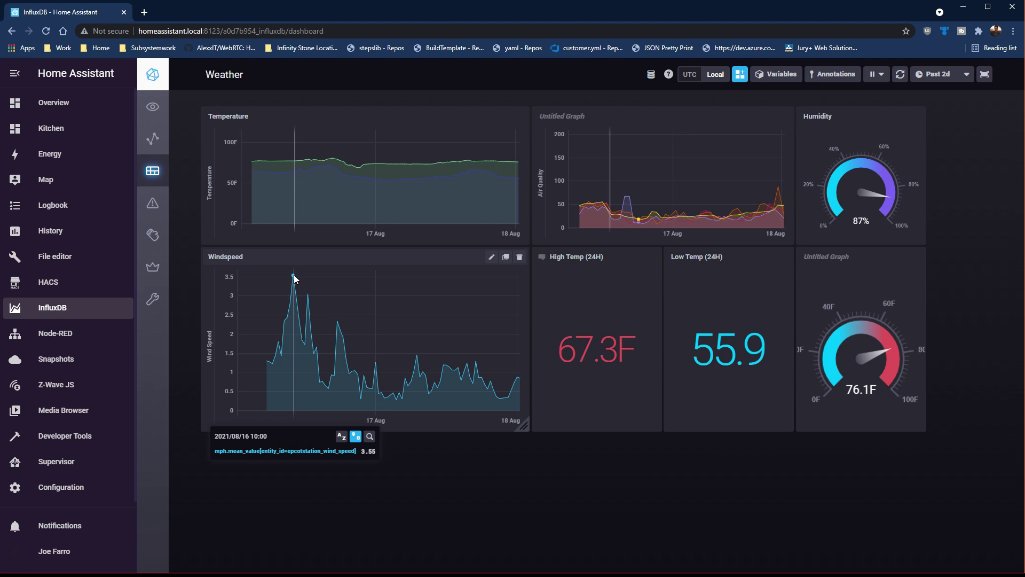
{"action": "mouse_move", "coordinate": [611, 207]}
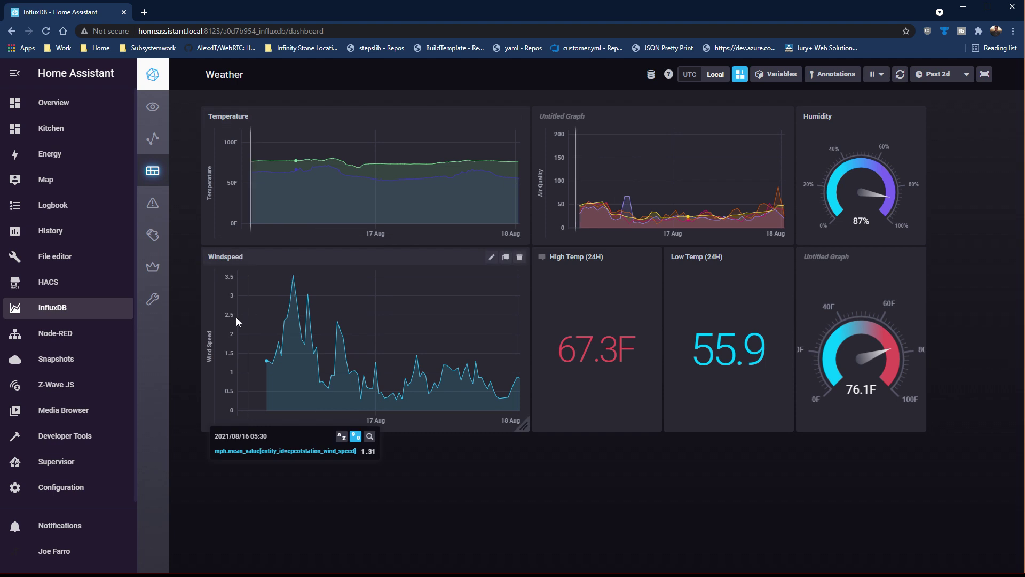
Search the Supervisor's add-on store for "influx" and open the InfluxDB community add-on
{"action": "left_click", "coordinate": [63, 462]}
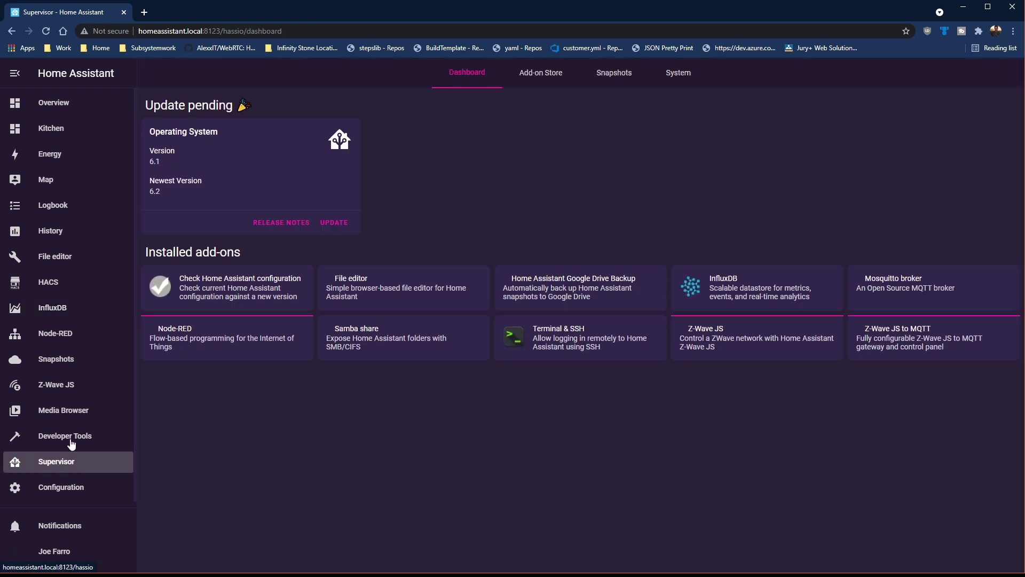
{"action": "left_click", "coordinate": [551, 80]}
{"action": "left_click", "coordinate": [375, 107]}
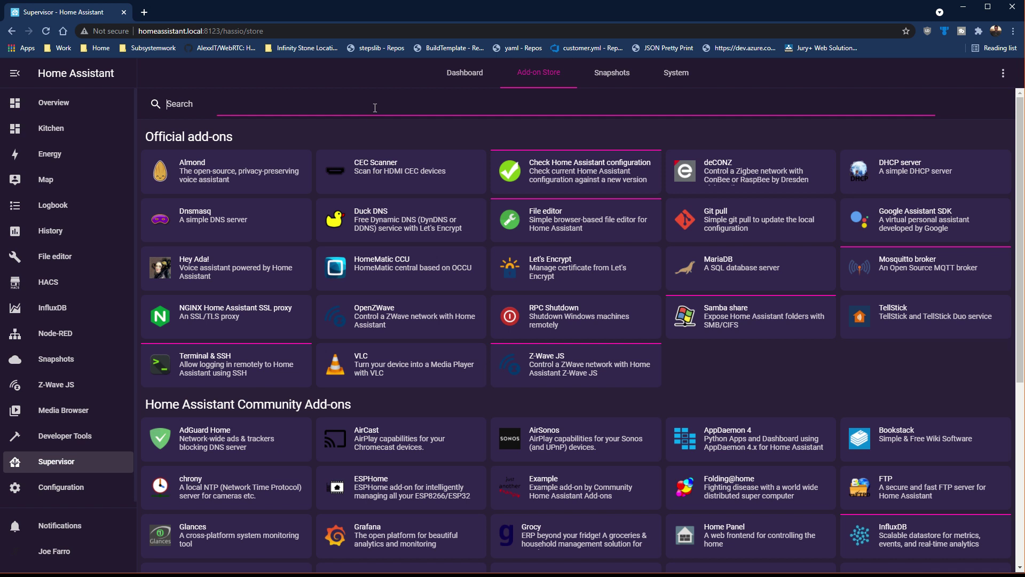
{"action": "type", "text": "influx"}
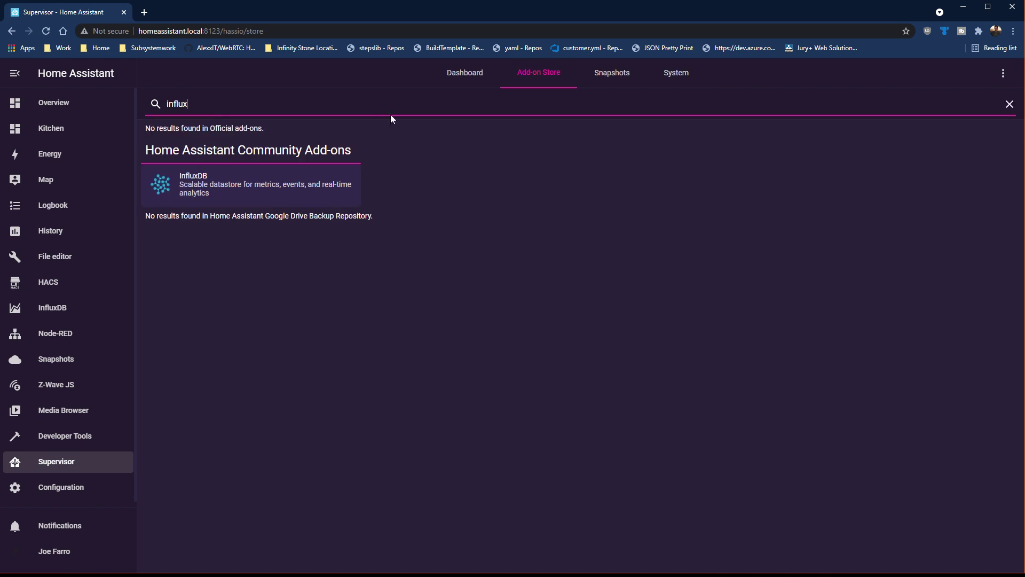
{"action": "left_click", "coordinate": [289, 184]}
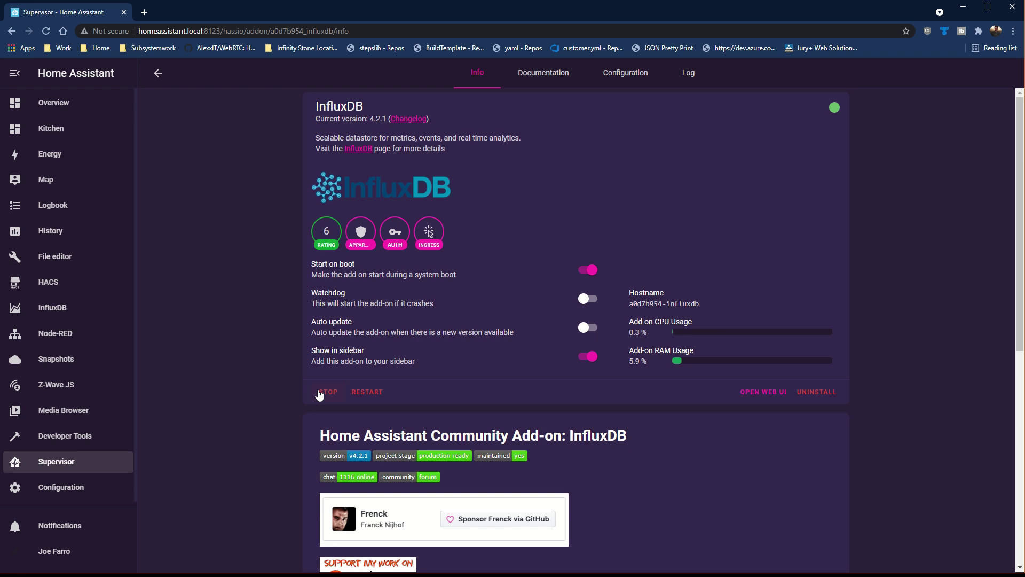
Review the InfluxDB add-on's configuration options, including the ssl setting, and its log, and return to the Supervisor dashboard
{"action": "left_click", "coordinate": [640, 79]}
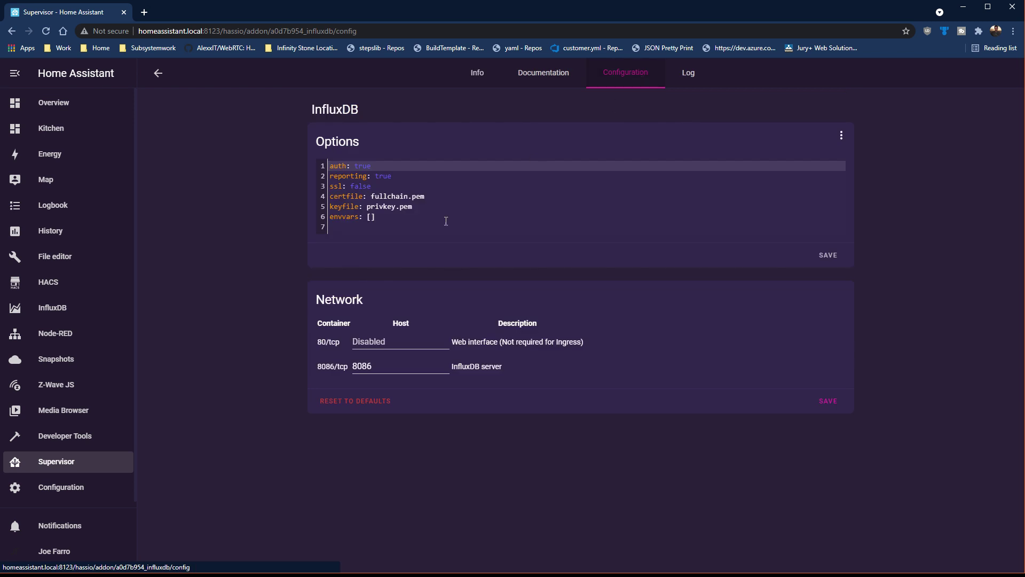
{"action": "double_click", "coordinate": [361, 186]}
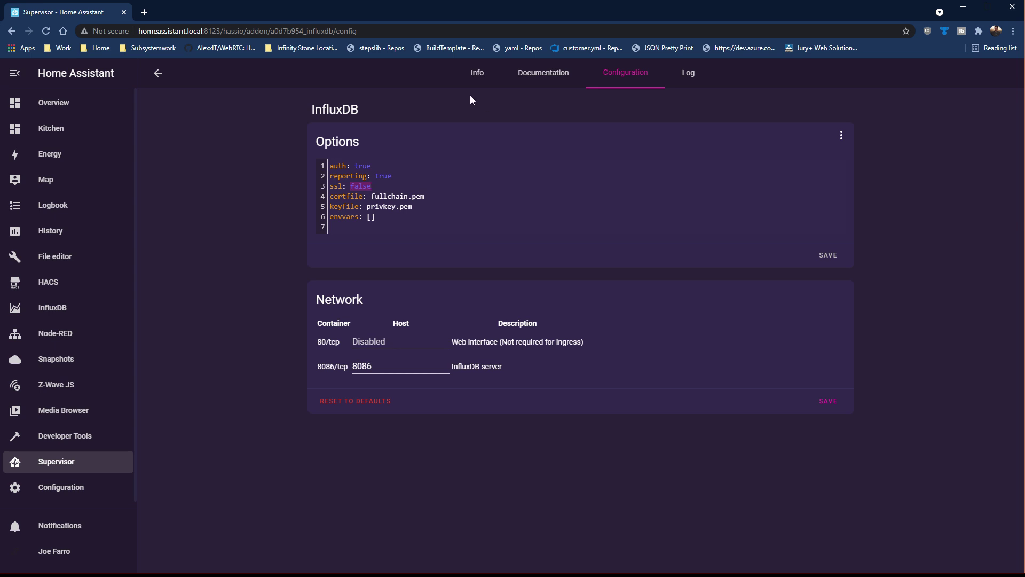
{"action": "left_click", "coordinate": [477, 74]}
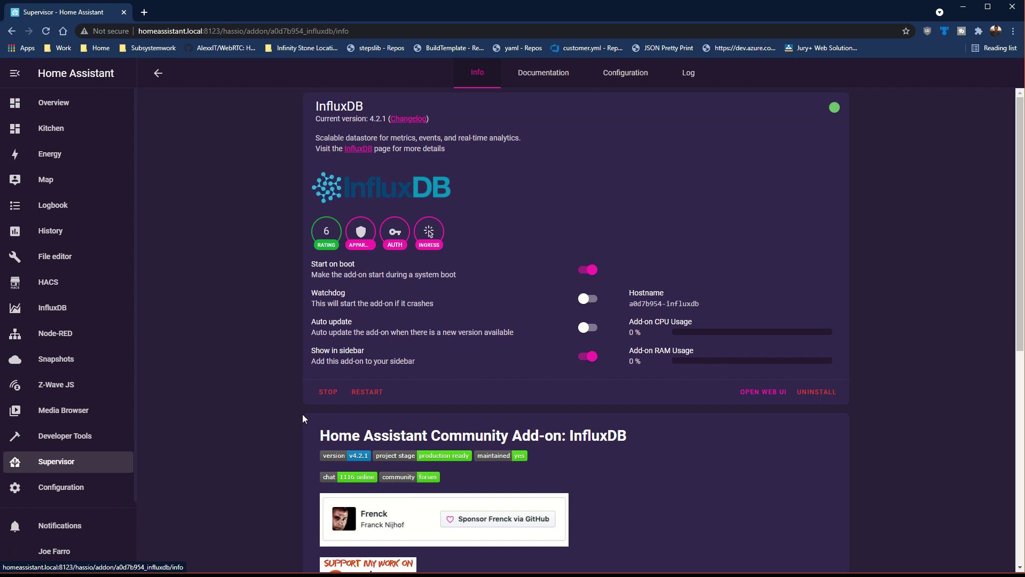
{"action": "left_click", "coordinate": [686, 73]}
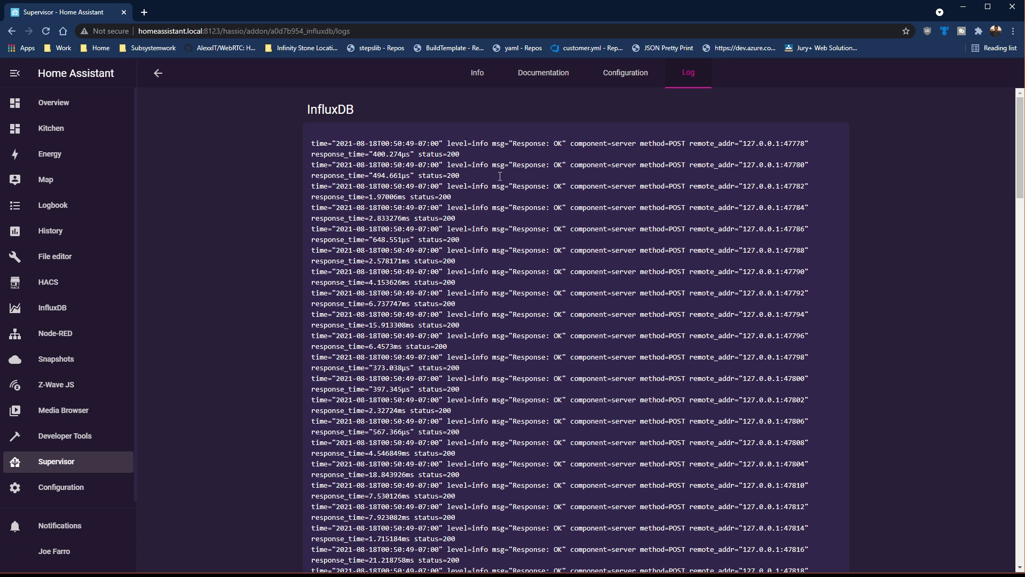
{"action": "left_click", "coordinate": [477, 73]}
{"action": "left_click", "coordinate": [158, 73]}
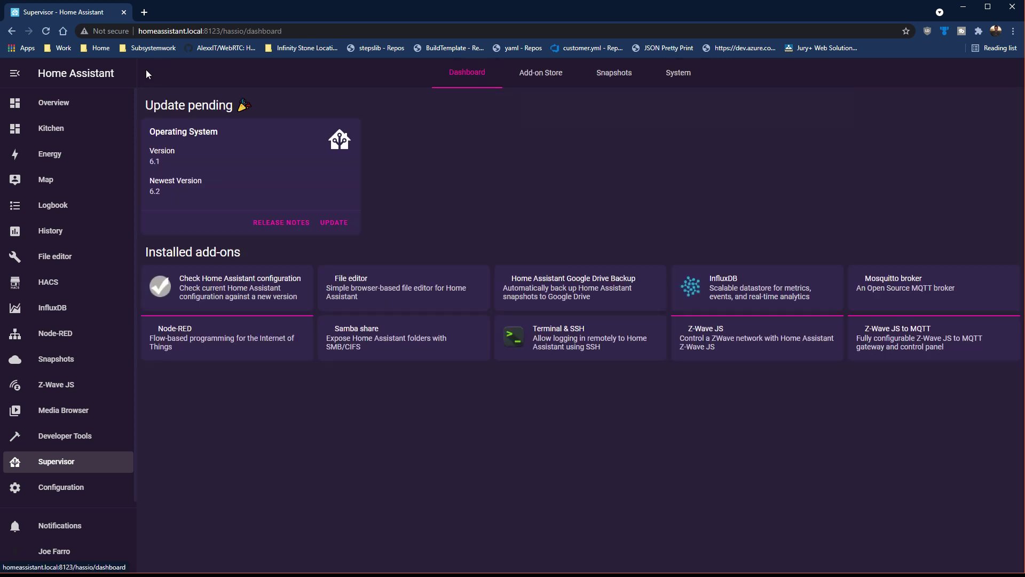
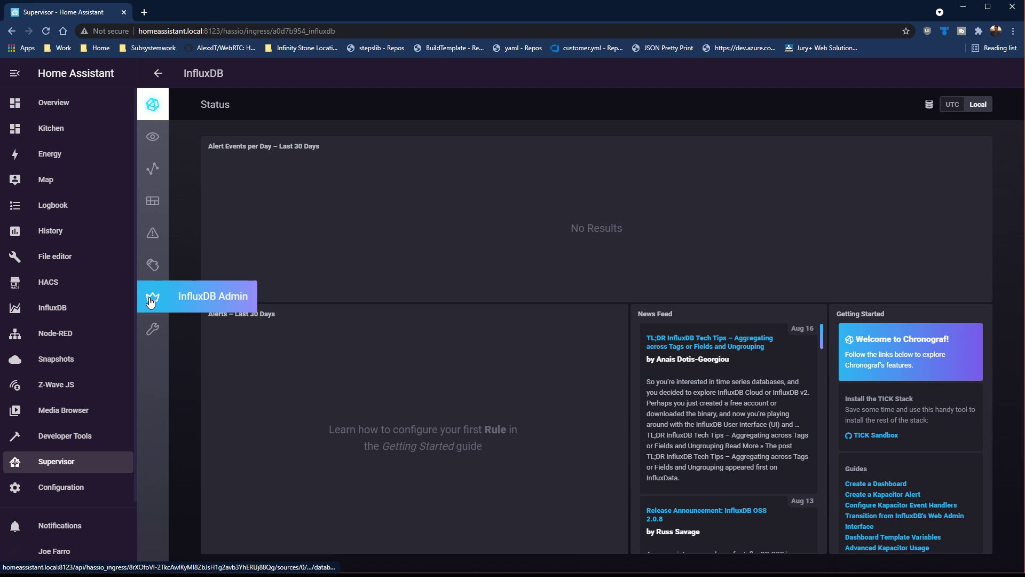
Open the database list in InfluxDB Admin and bring up a blank new database entry, cancelling it without a name
{"action": "left_click", "coordinate": [160, 302]}
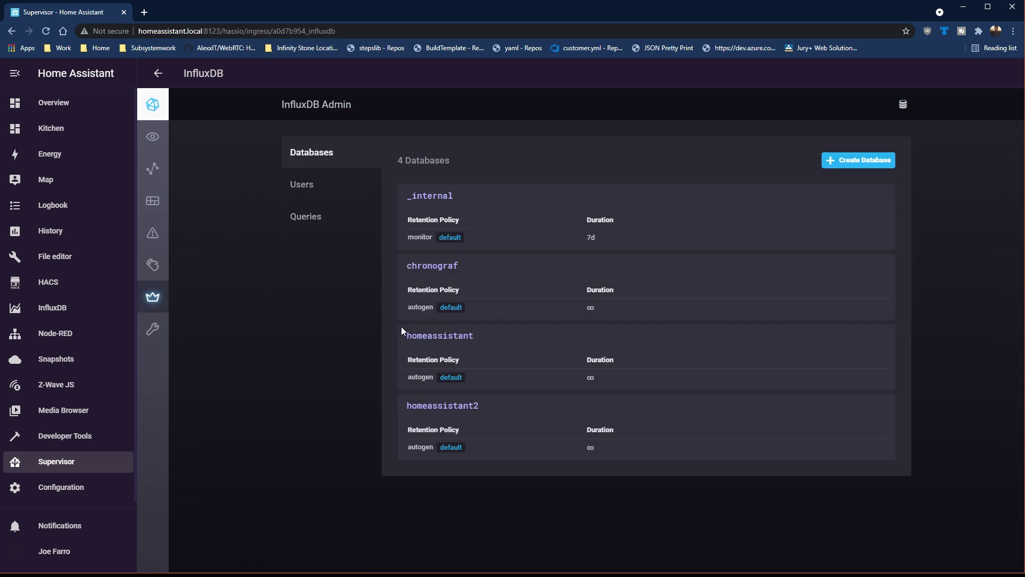
{"action": "mouse_move", "coordinate": [809, 203]}
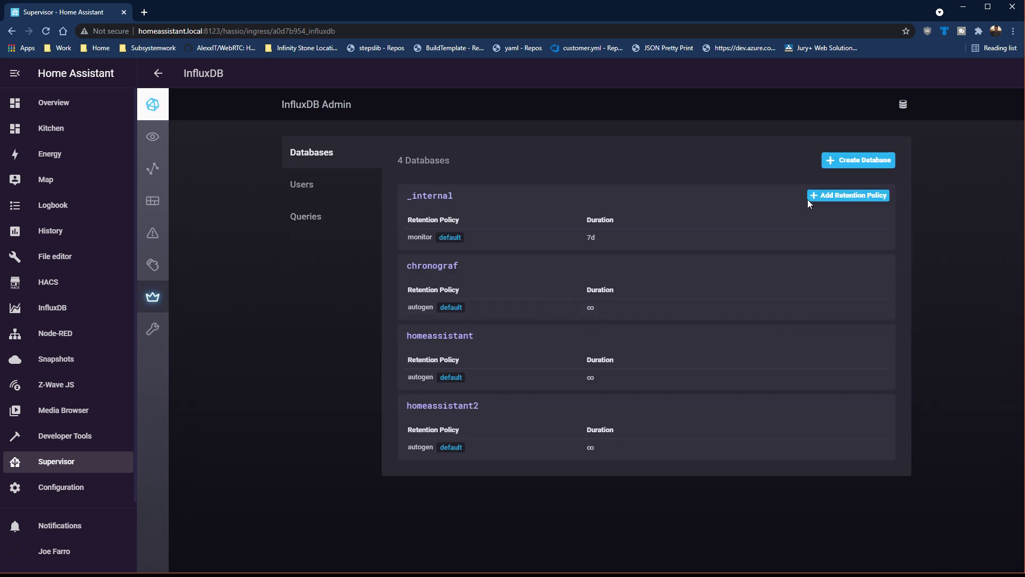
{"action": "left_click", "coordinate": [851, 167]}
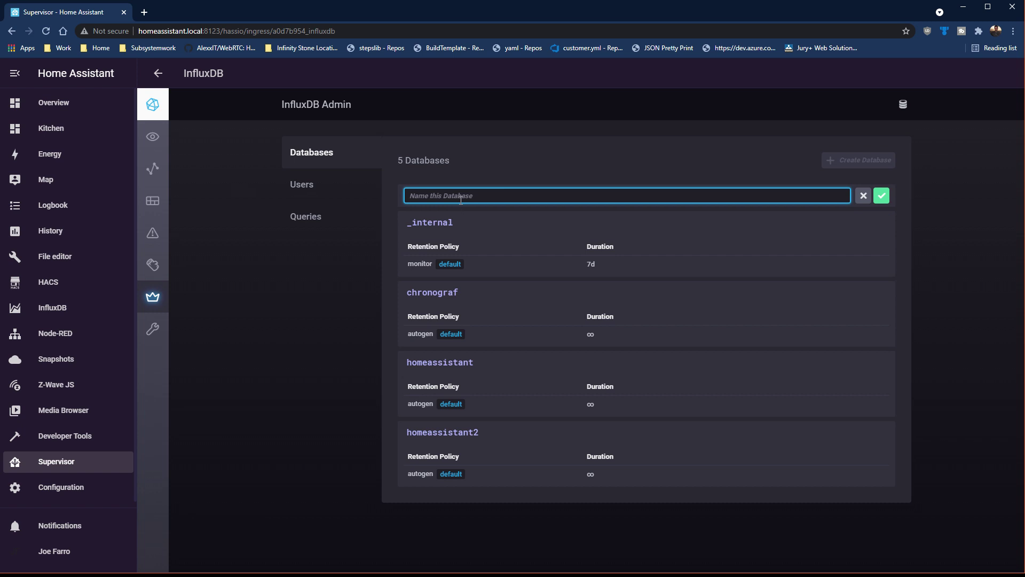
{"action": "left_click", "coordinate": [863, 195]}
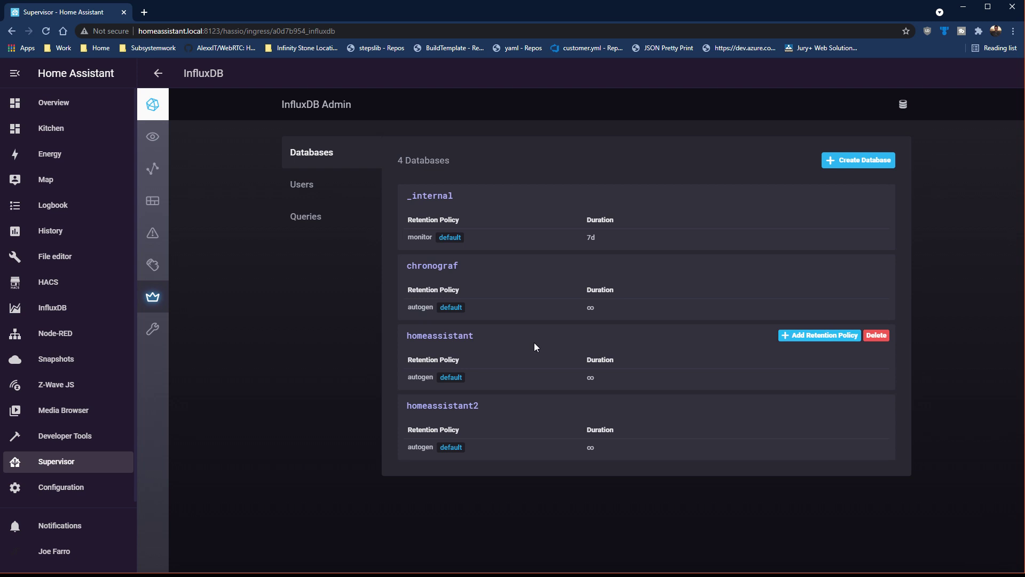
Create an InfluxDB user named homeassistant3 with an account password, and save the login in the browser
{"action": "left_click", "coordinate": [309, 187]}
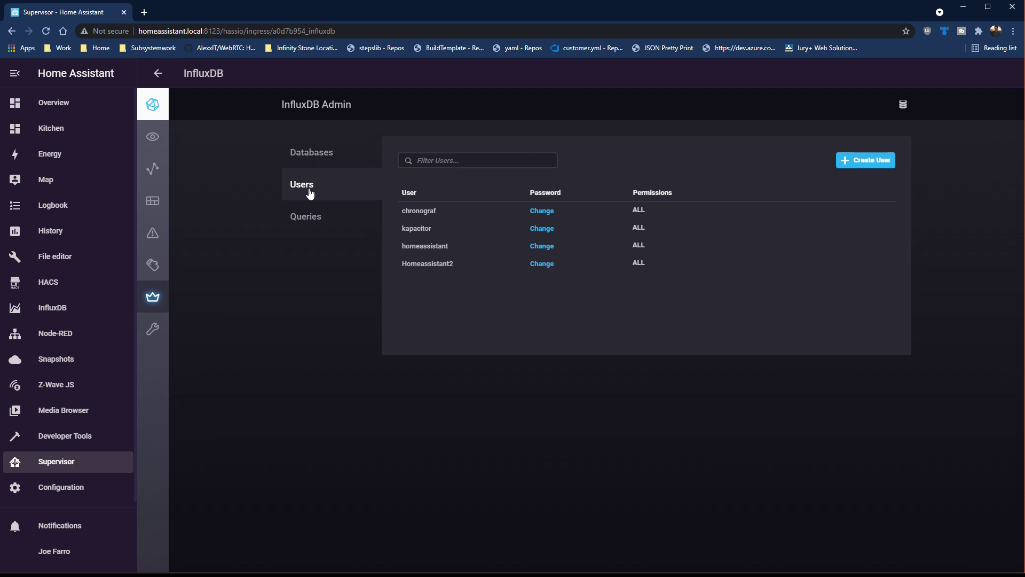
{"action": "left_click", "coordinate": [865, 163]}
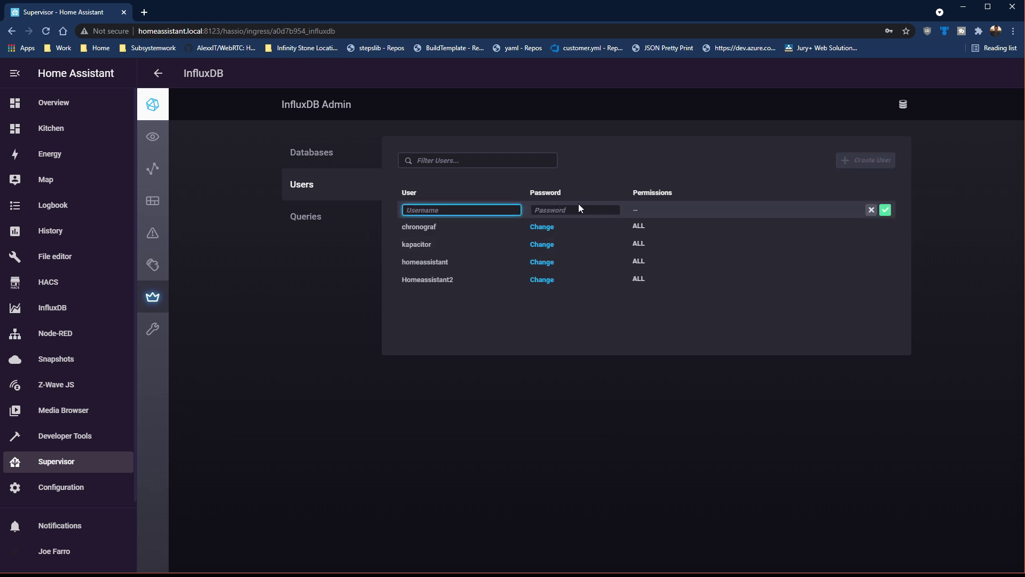
{"action": "type", "text": "homeassis"}
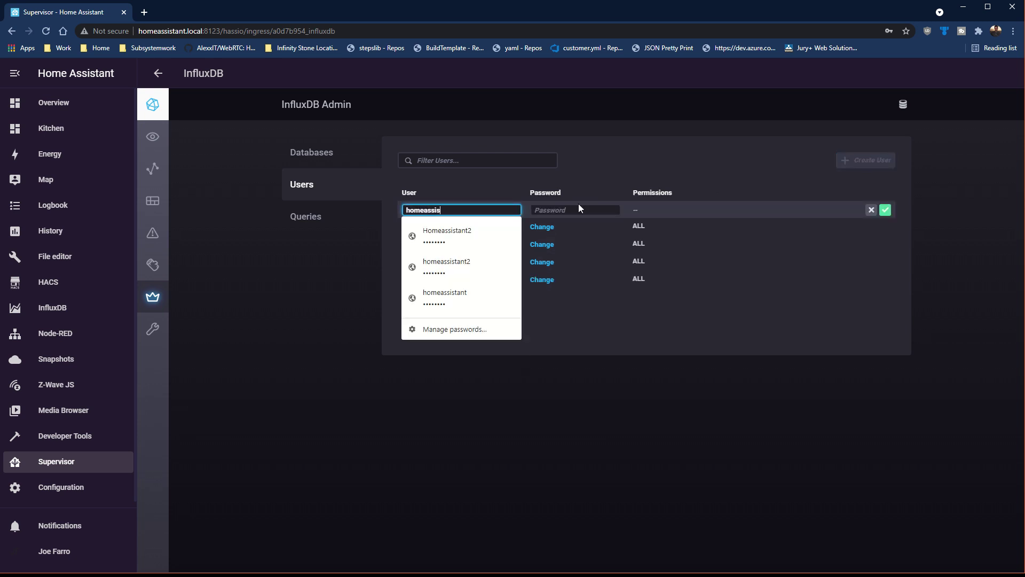
{"action": "type", "text": "tant3"}
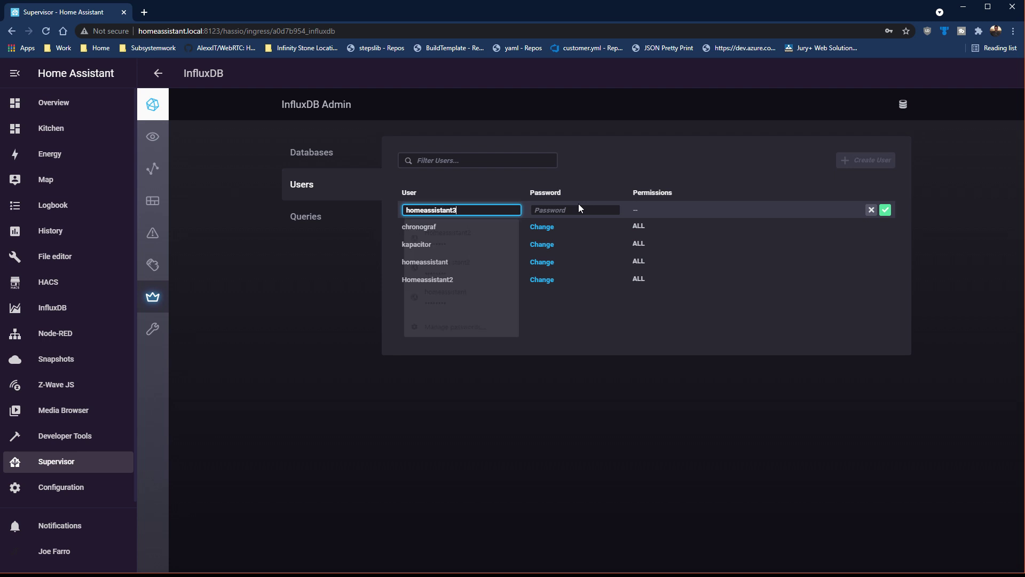
{"action": "left_click", "coordinate": [579, 207]}
{"action": "type", "text": "•••••••••"}
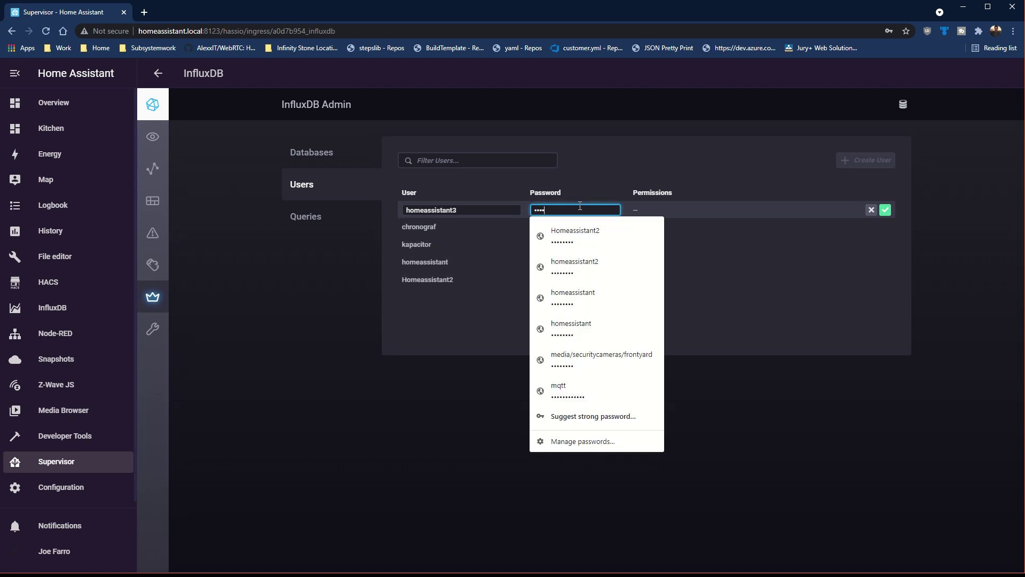
{"action": "left_click", "coordinate": [642, 170]}
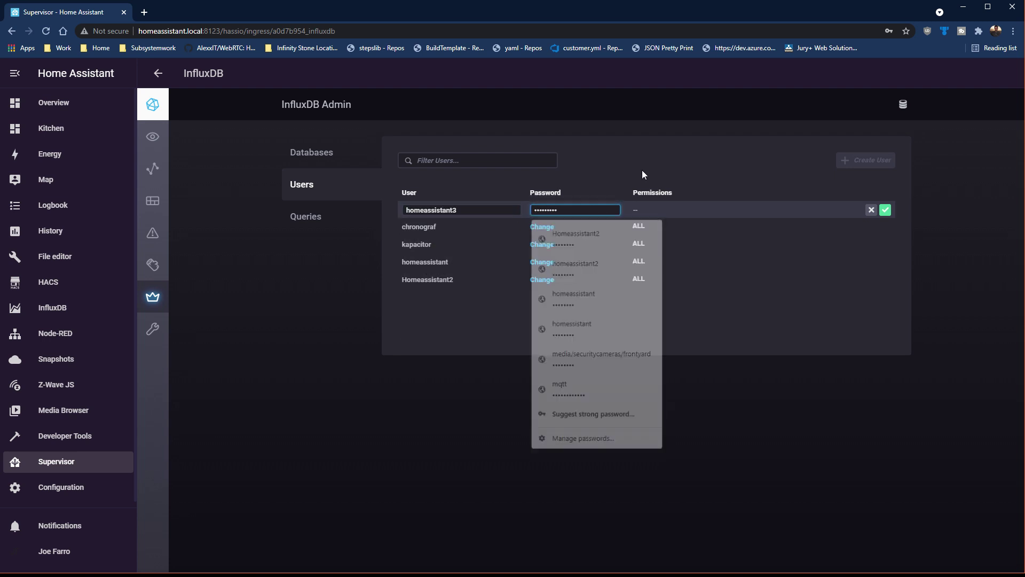
{"action": "left_click", "coordinate": [886, 204]}
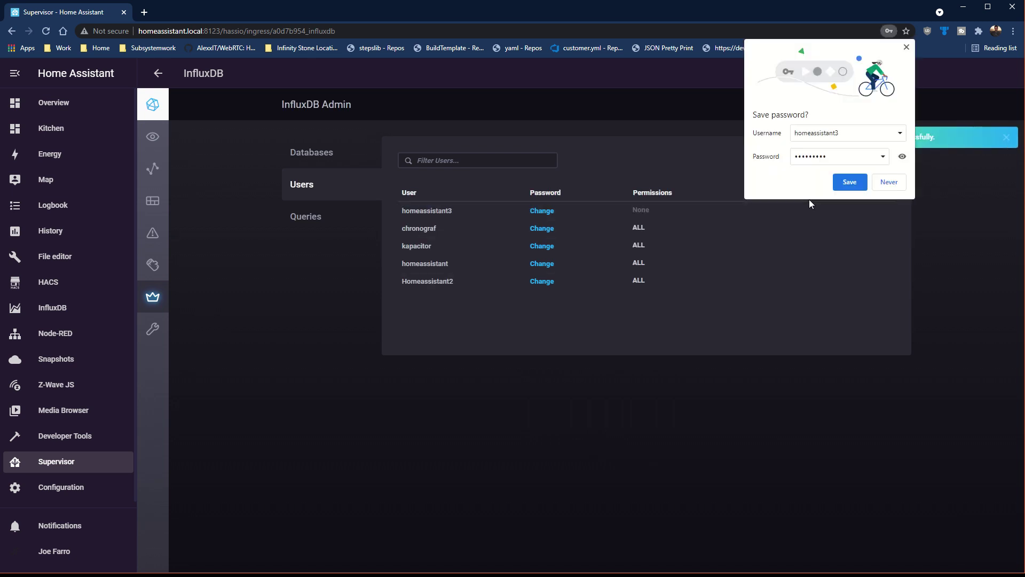
{"action": "left_click", "coordinate": [849, 184]}
Grant the homeassistant3 user ALL permissions in InfluxDB Admin and apply the change
{"action": "mouse_move", "coordinate": [649, 205]}
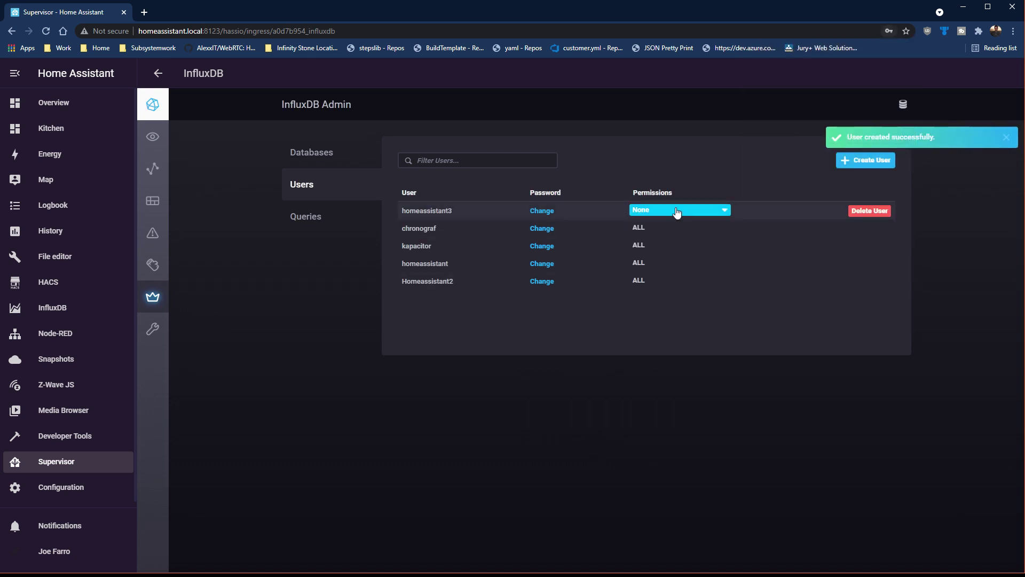
{"action": "left_click", "coordinate": [649, 212]}
{"action": "left_click", "coordinate": [648, 246]}
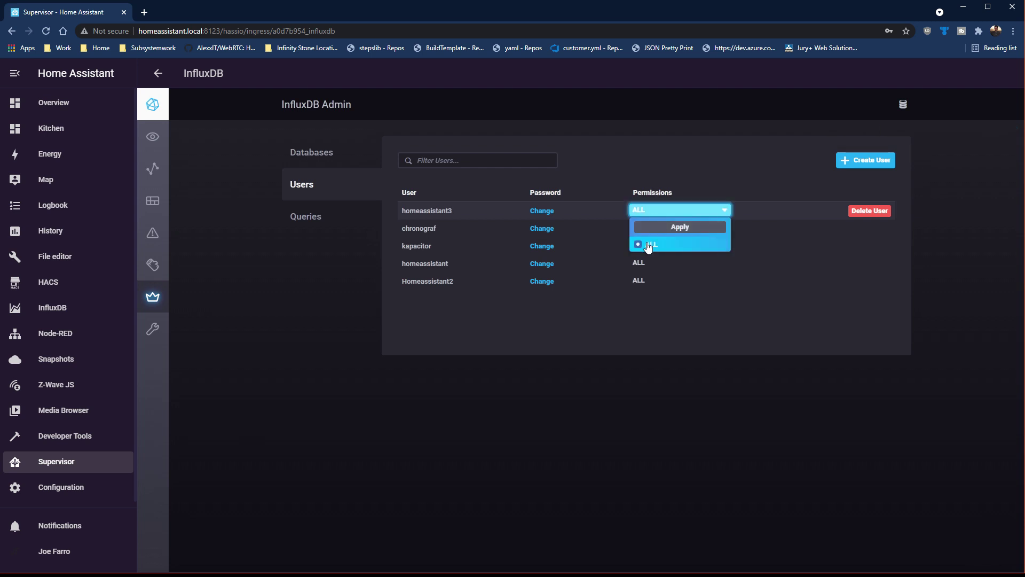
{"action": "left_click", "coordinate": [727, 270]}
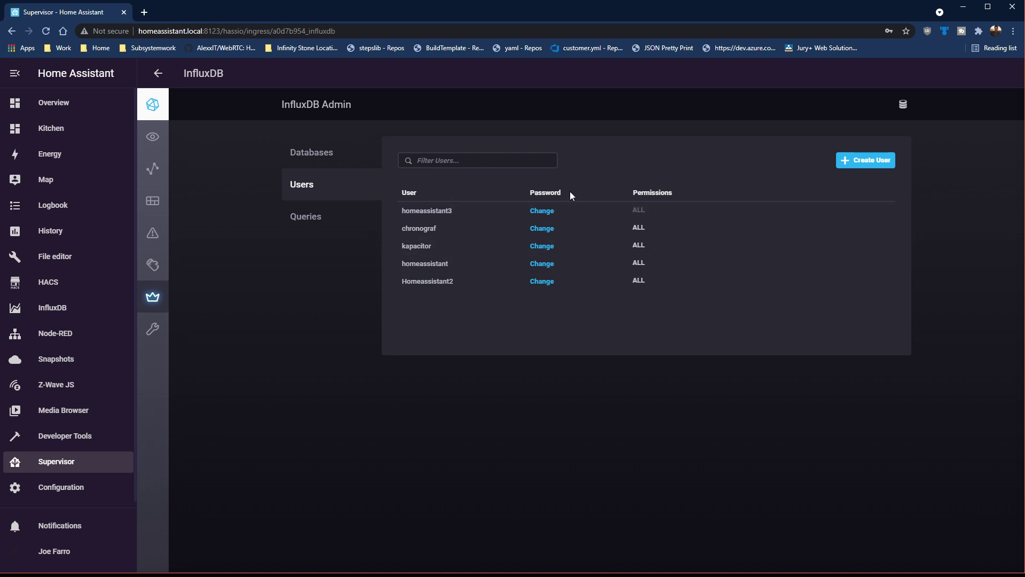
{"action": "left_click", "coordinate": [329, 159]}
{"action": "left_click", "coordinate": [315, 185]}
{"action": "left_click", "coordinate": [659, 212]}
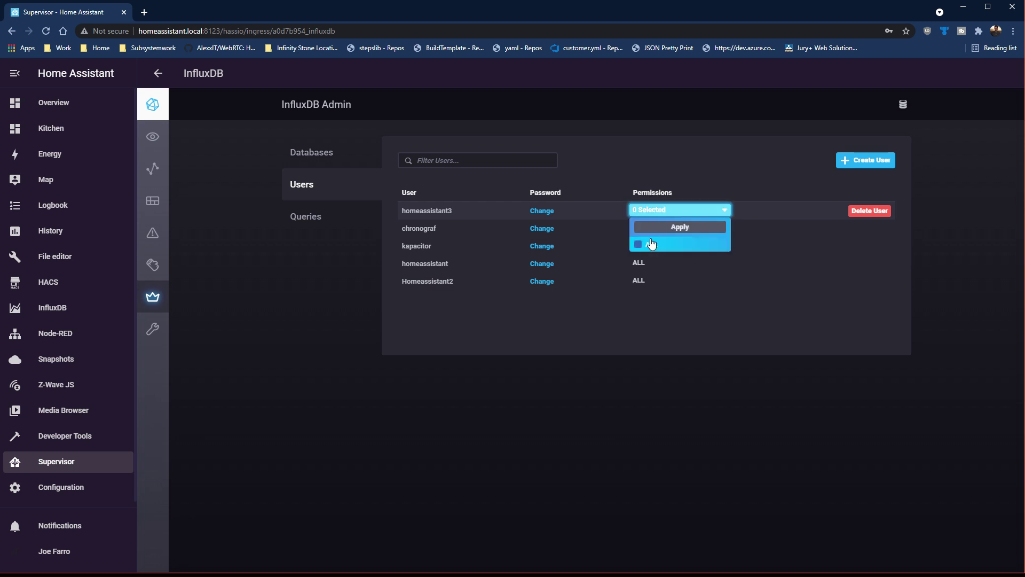
{"action": "left_click", "coordinate": [648, 244]}
{"action": "left_click", "coordinate": [672, 229]}
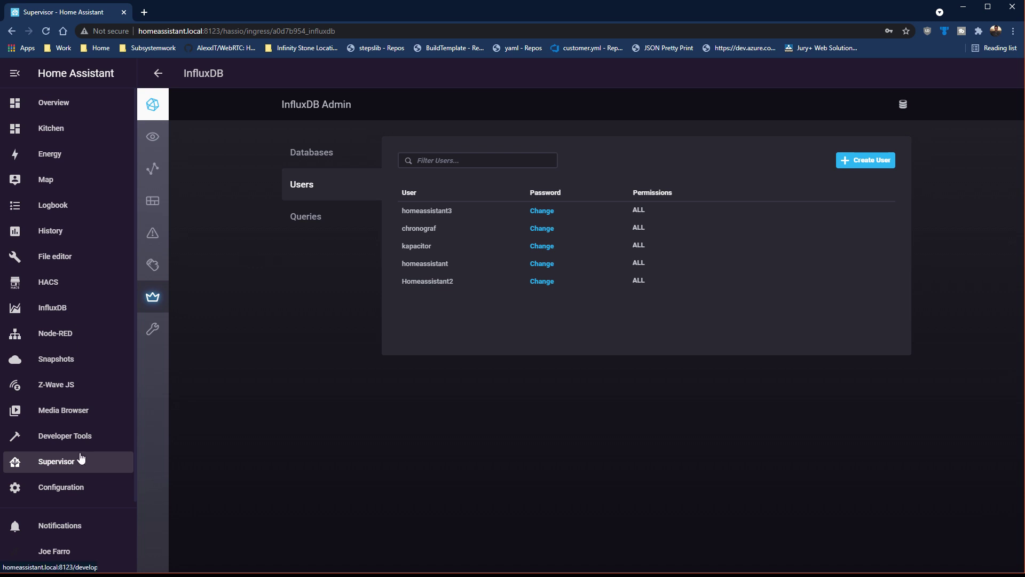
Search the Supervisor's add-on store for "file" and open the File editor add-on
{"action": "left_click", "coordinate": [65, 462]}
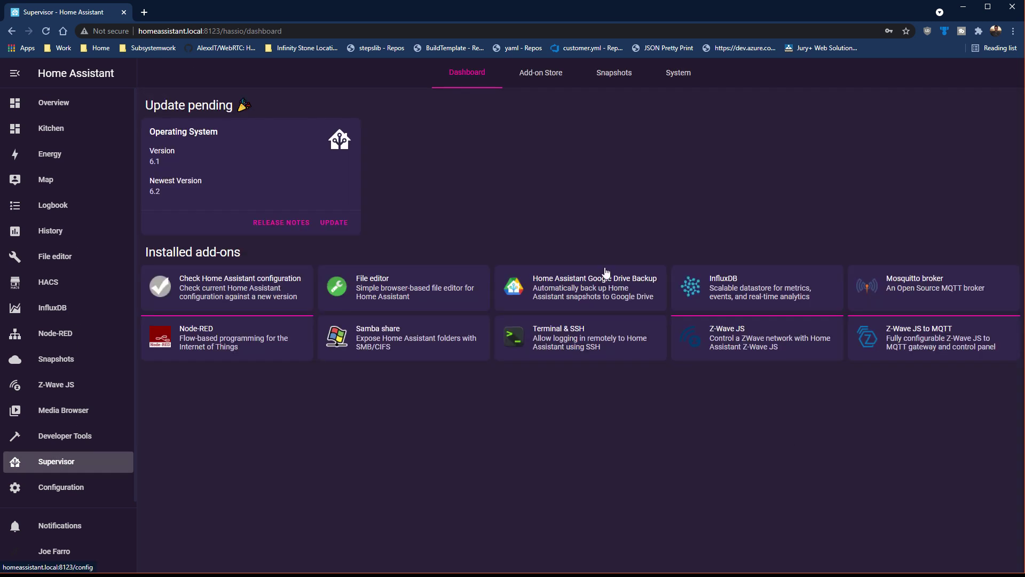
{"action": "left_click", "coordinate": [539, 79]}
{"action": "left_click", "coordinate": [298, 107]}
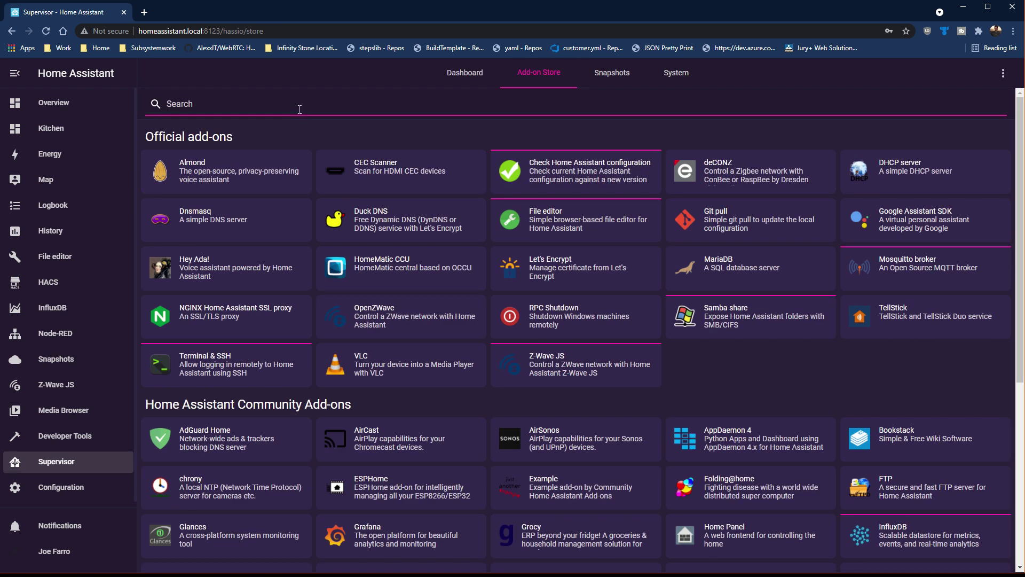
{"action": "type", "text": "file"}
{"action": "left_click", "coordinate": [229, 174]}
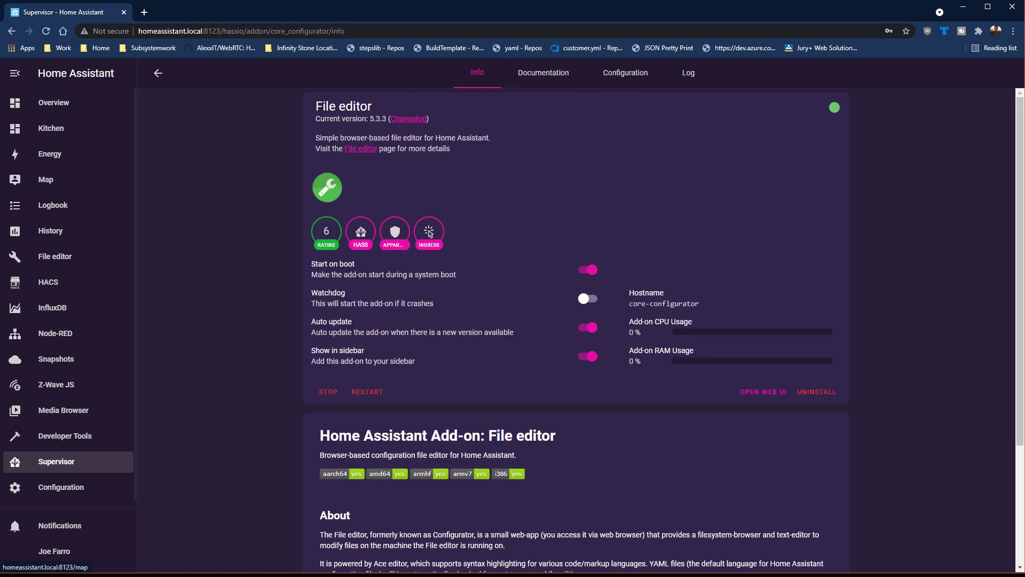
Open configuration.yaml in the File editor and highlight its influxdb section for review
{"action": "left_click", "coordinate": [51, 256]}
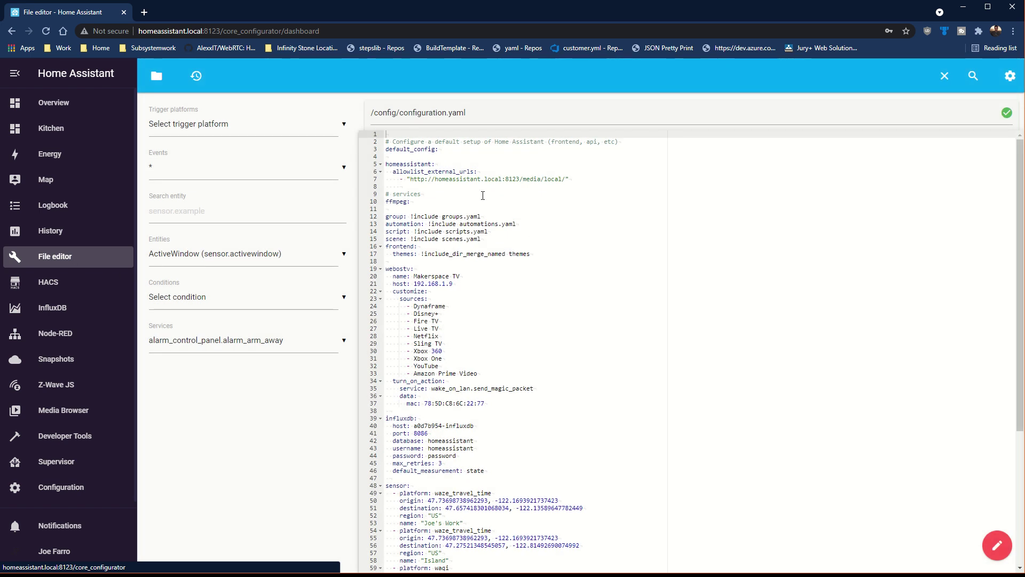
{"action": "scroll", "coordinate": [482, 196], "scroll_direction": "down", "scroll_amount": 3}
{"action": "left_click_drag", "start_coordinate": [387, 289], "coordinate": [507, 344]}
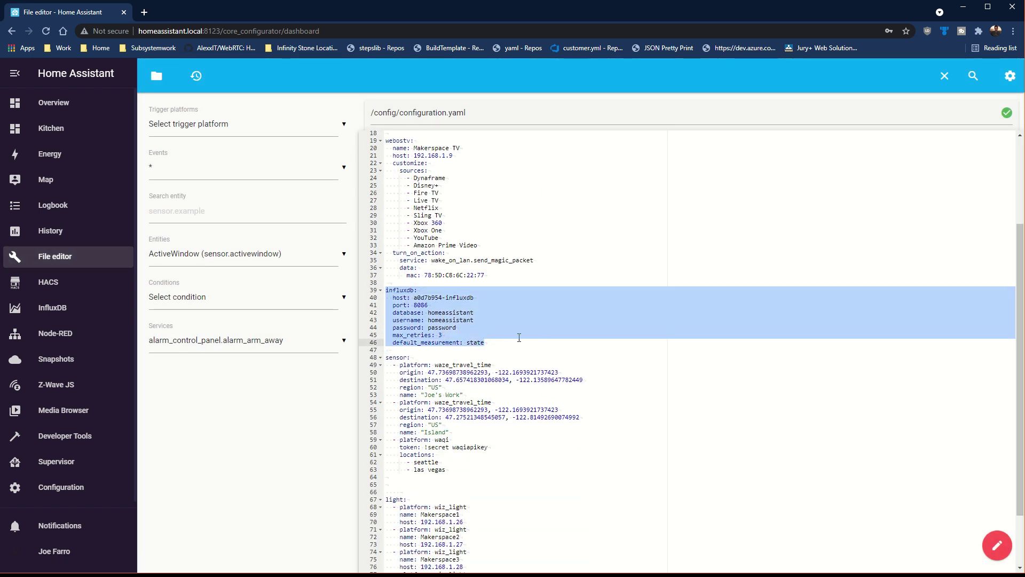
{"action": "left_click", "coordinate": [497, 347]}
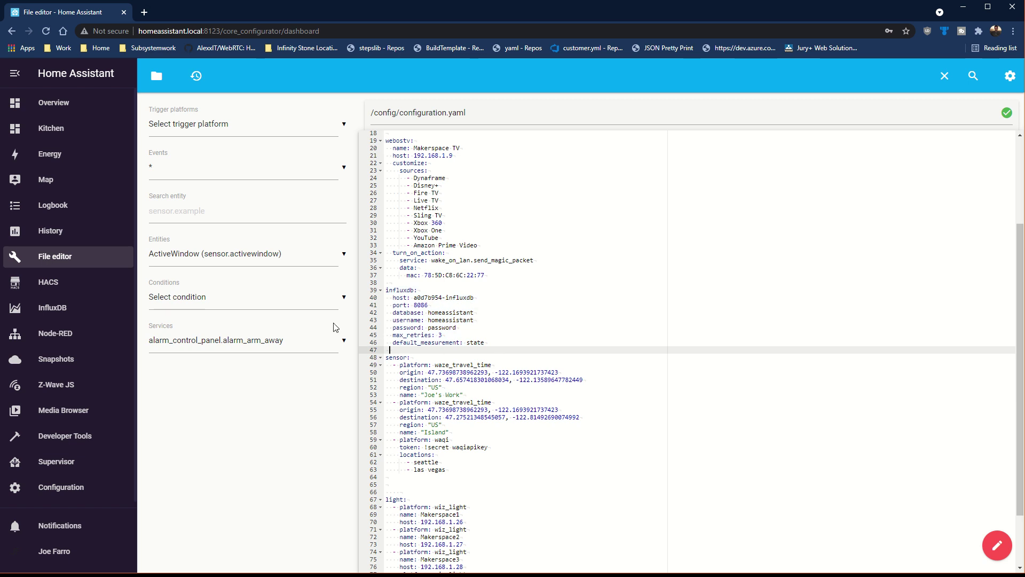
Copy the sample influxdb configuration snippet from the InfluxDB add-on's documentation
{"action": "left_click", "coordinate": [54, 463]}
{"action": "left_click", "coordinate": [746, 271]}
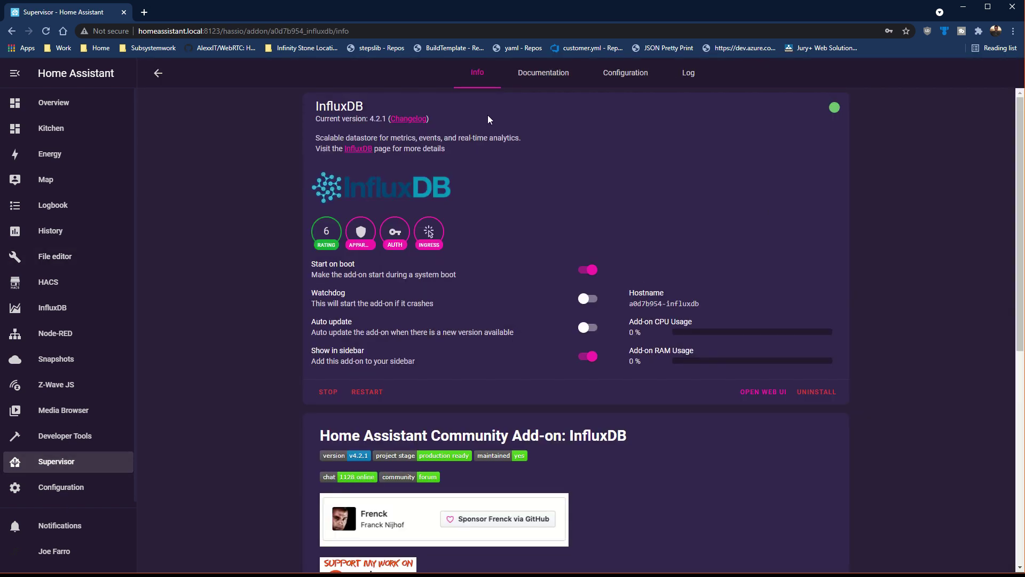
{"action": "left_click", "coordinate": [550, 76]}
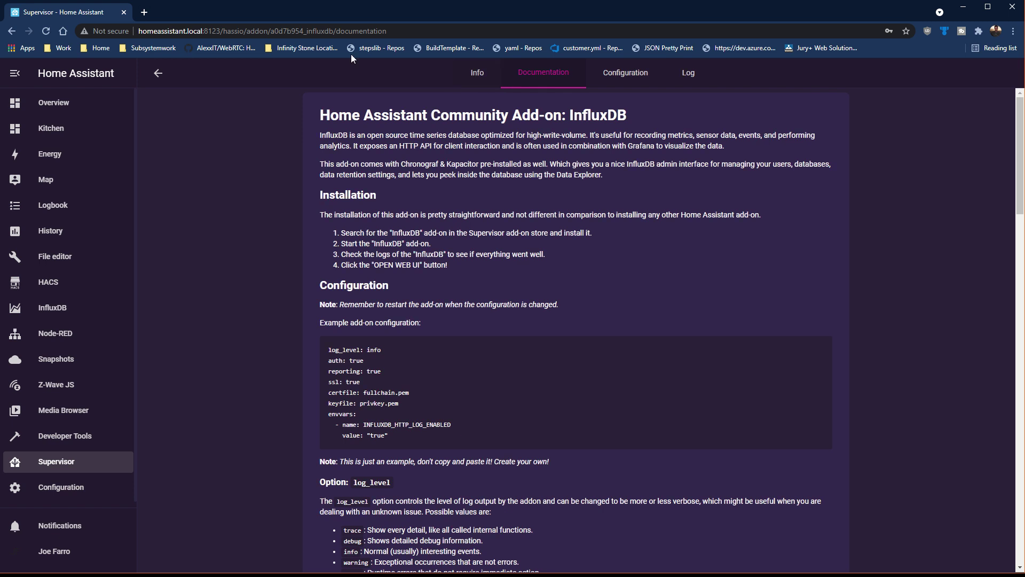
{"action": "scroll", "coordinate": [450, 392], "scroll_direction": "down", "scroll_amount": 9}
{"action": "scroll", "coordinate": [450, 393], "scroll_direction": "down", "scroll_amount": 13}
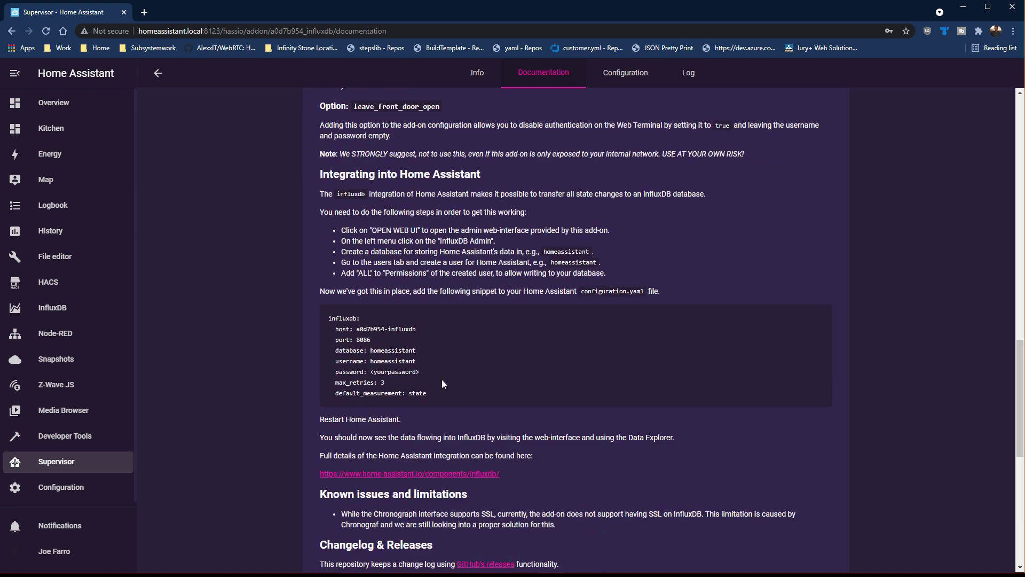
{"action": "left_click_drag", "start_coordinate": [330, 252], "coordinate": [440, 326]}
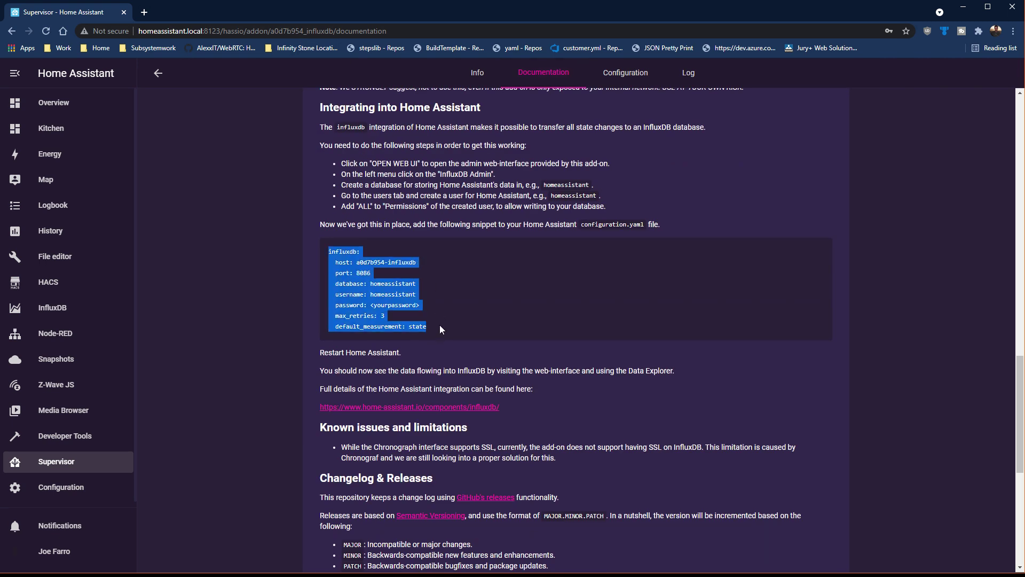
{"action": "right_click", "coordinate": [365, 299]}
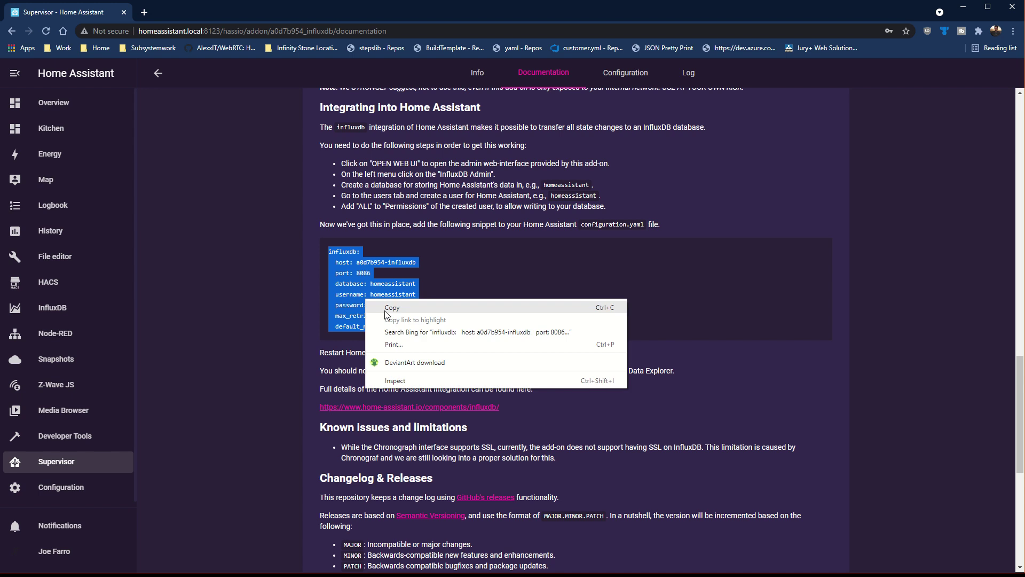
{"action": "left_click", "coordinate": [385, 308]}
{"action": "left_click", "coordinate": [366, 291]}
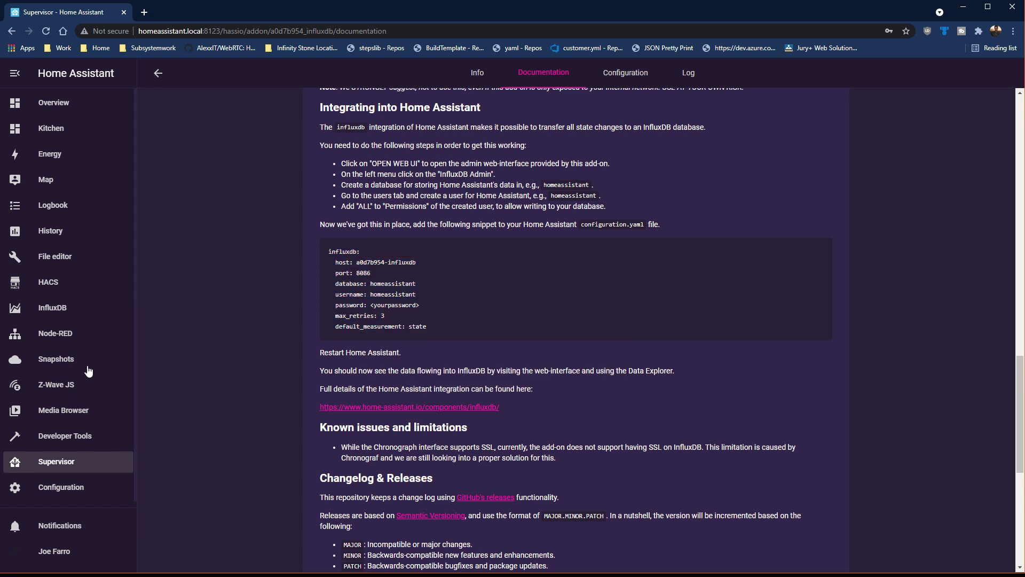
Reopen configuration.yaml in the File editor and examine the influxdb block and the indentation of its host line
{"action": "left_click", "coordinate": [63, 316]}
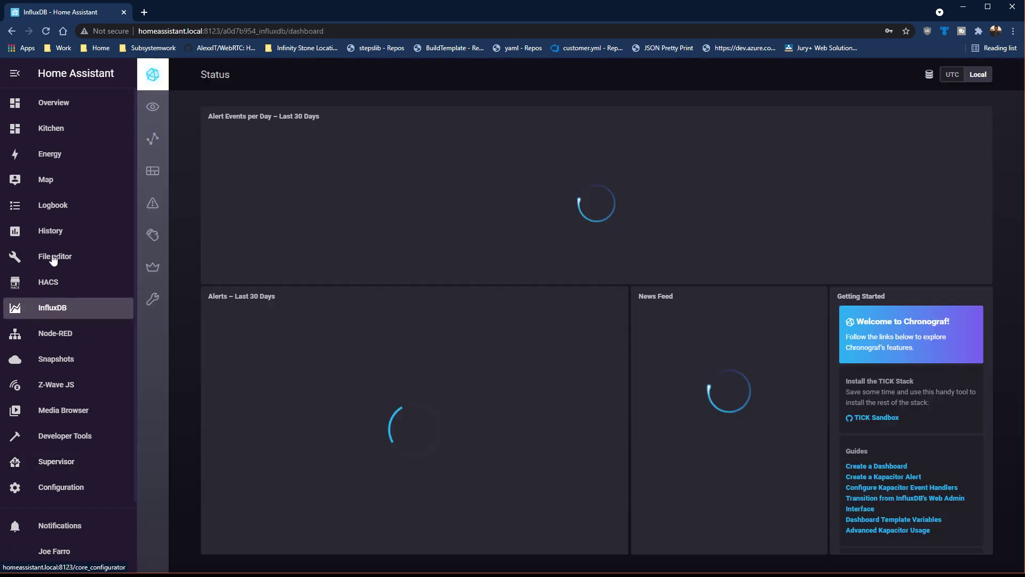
{"action": "left_click", "coordinate": [55, 256]}
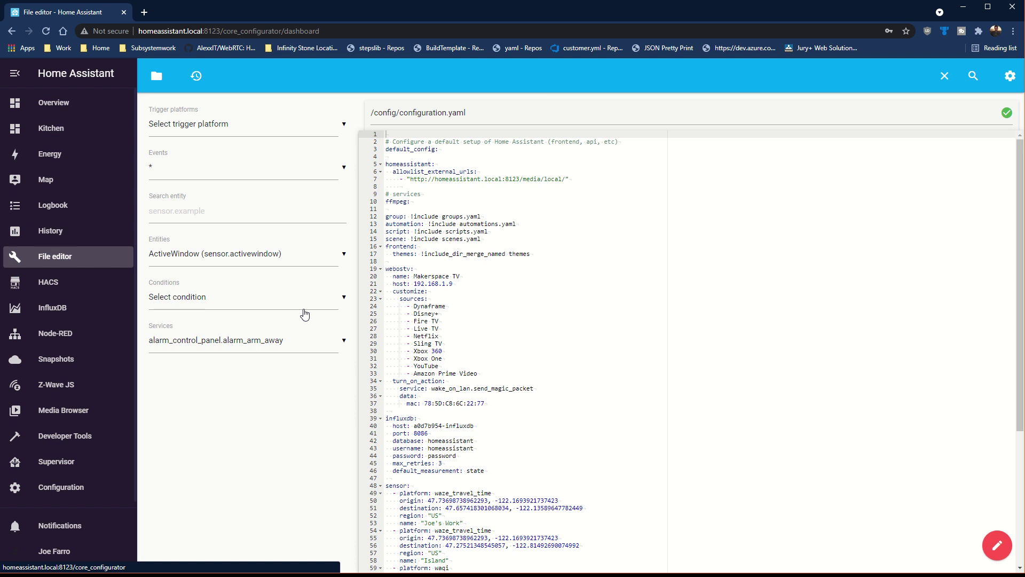
{"action": "scroll", "coordinate": [564, 366], "scroll_direction": "down", "scroll_amount": 1}
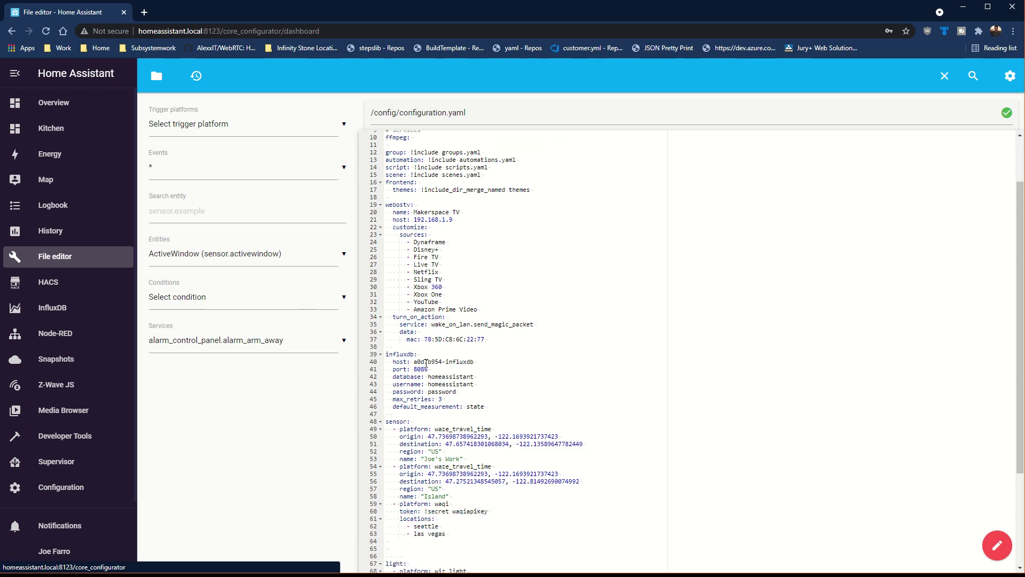
{"action": "left_click_drag", "start_coordinate": [386, 355], "coordinate": [460, 409]}
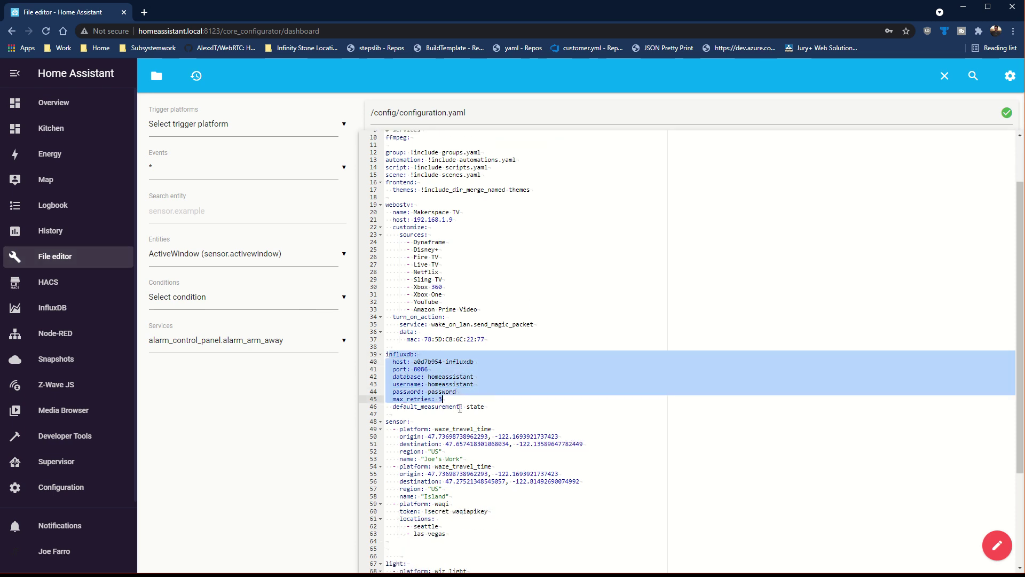
{"action": "left_click", "coordinate": [527, 409]}
{"action": "left_click", "coordinate": [393, 365]}
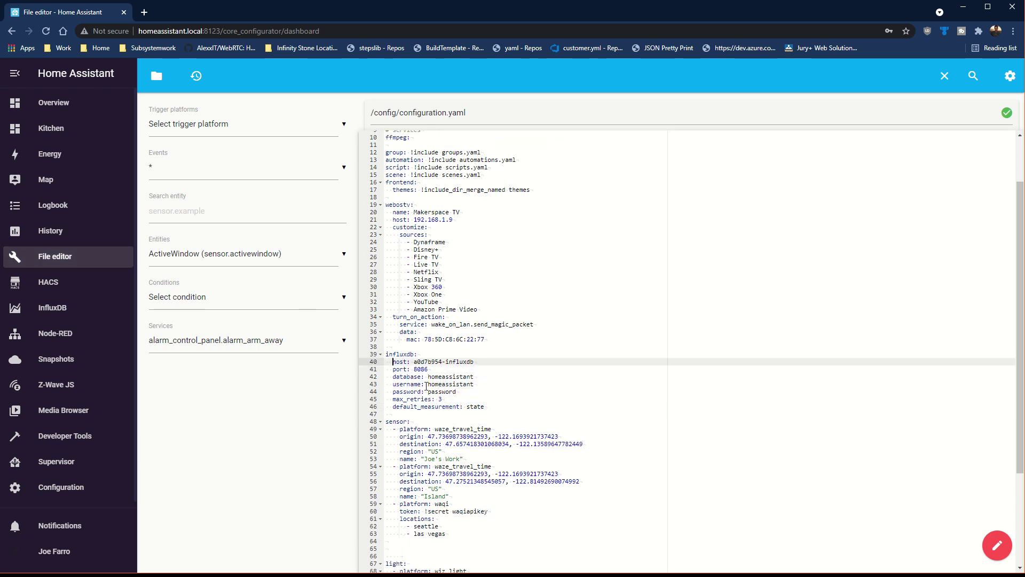
{"action": "key", "text": "BackSpace"}
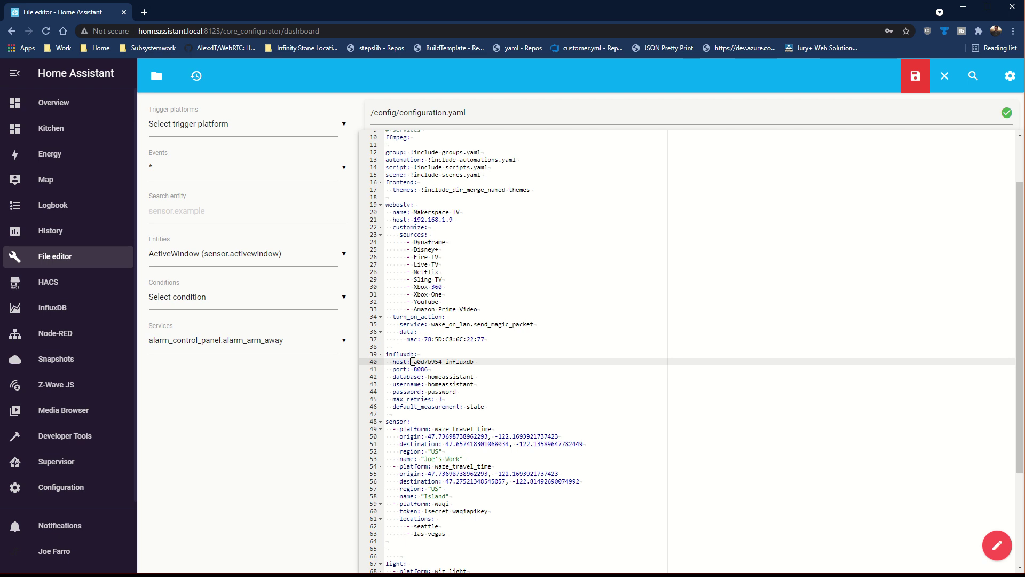
Highlight the host value in the influxdb block of configuration.yaml for review
{"action": "left_click_drag", "start_coordinate": [413, 361], "coordinate": [478, 361]}
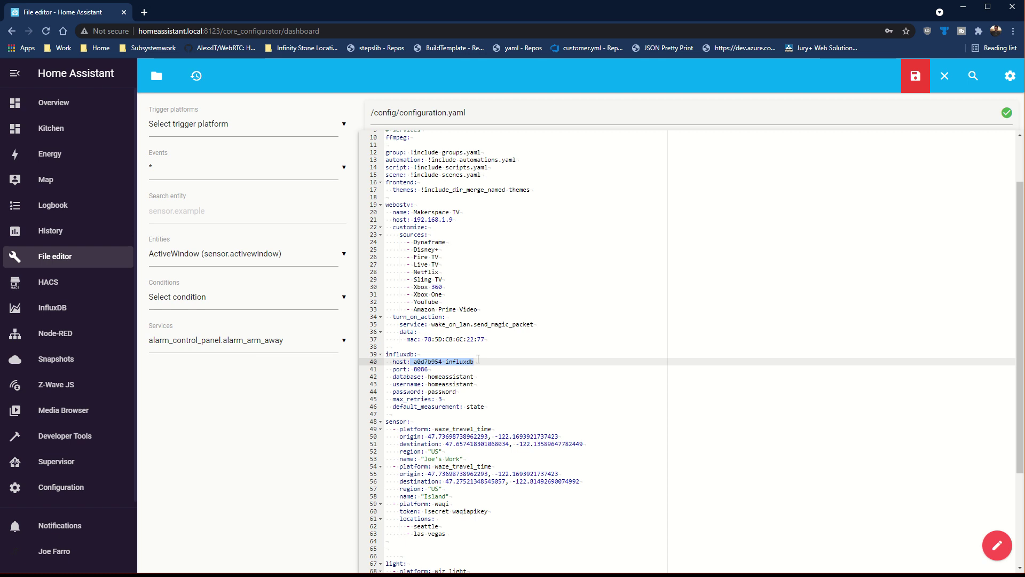
{"action": "left_click", "coordinate": [479, 358]}
{"action": "double_click", "coordinate": [463, 364]}
{"action": "left_click", "coordinate": [416, 362]}
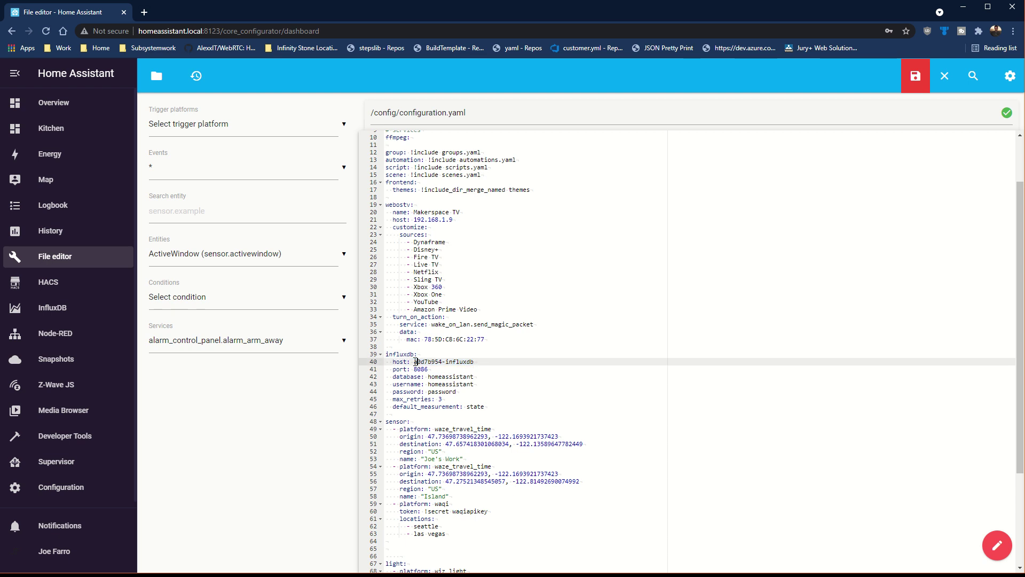
{"action": "left_click", "coordinate": [446, 362]}
Enlarge the page and highlight the database, username and password values in the influxdb block for review
{"action": "key", "text": "ctrl+plus"}
{"action": "key", "text": "ctrl+plus"}
{"action": "scroll", "coordinate": [529, 317], "scroll_direction": "down", "scroll_amount": 3}
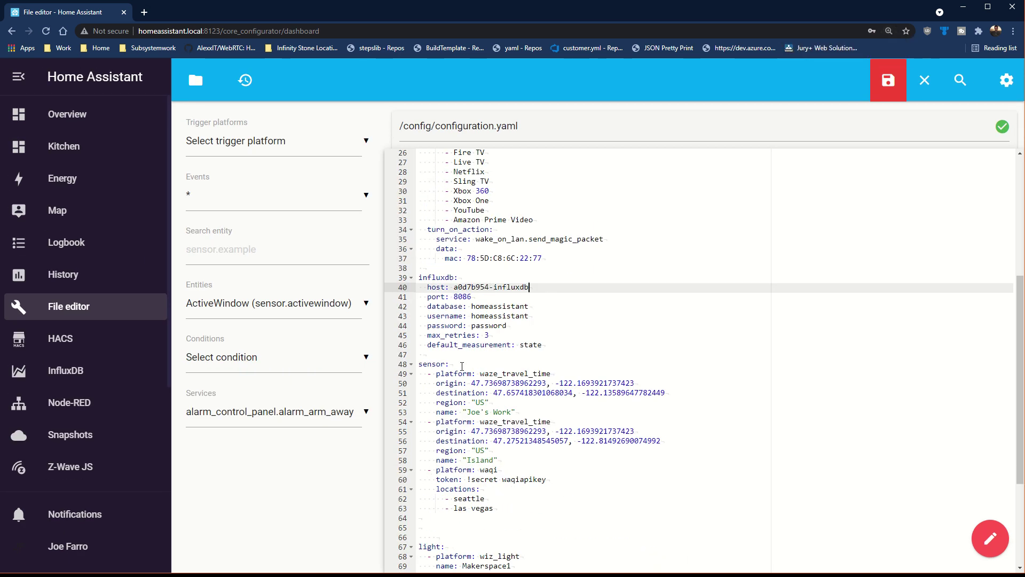
{"action": "double_click", "coordinate": [490, 305]}
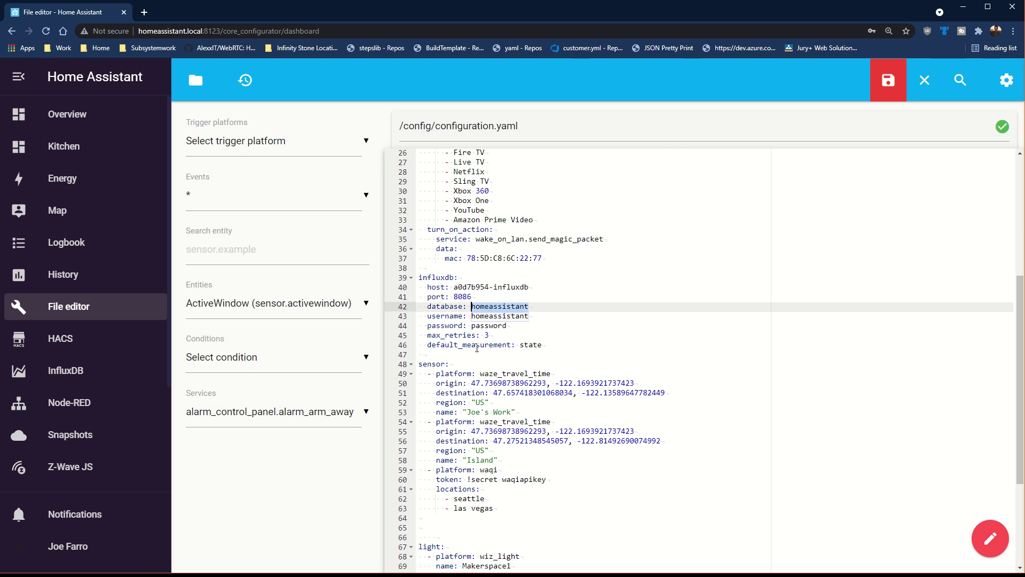
{"action": "left_click", "coordinate": [495, 314]}
{"action": "double_click", "coordinate": [493, 307]}
{"action": "double_click", "coordinate": [485, 316]}
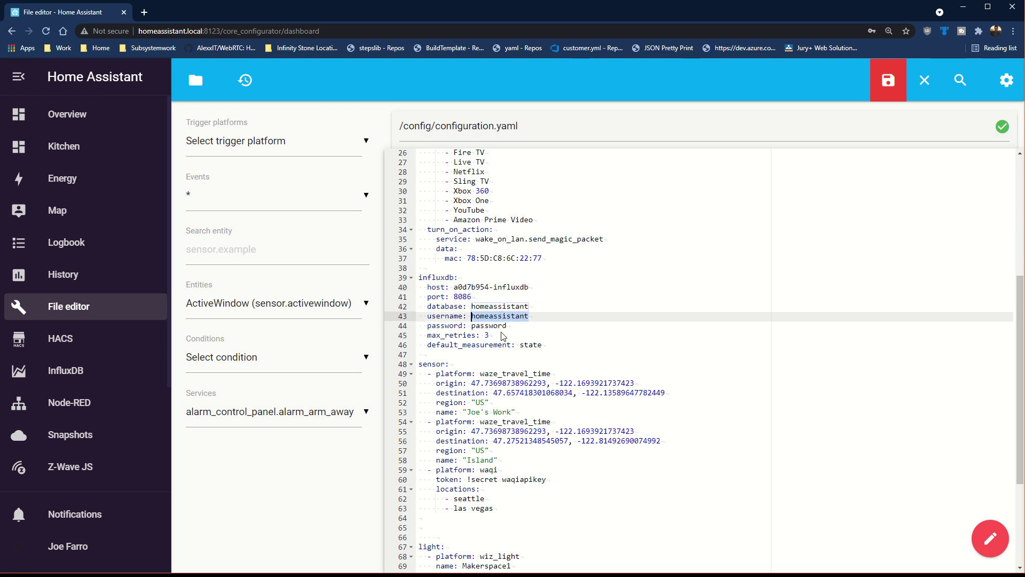
{"action": "double_click", "coordinate": [491, 326]}
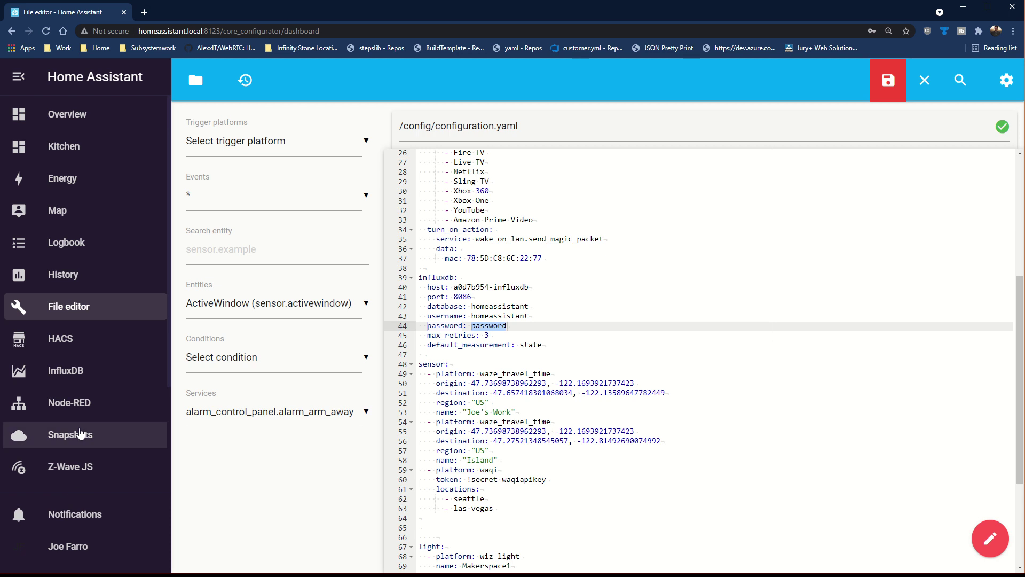
Restore the normal page size and run the configuration check in the Server Controls of Home Assistant's configuration
{"action": "left_click", "coordinate": [80, 448]}
{"action": "scroll", "coordinate": [80, 466], "scroll_direction": "down", "scroll_amount": 3}
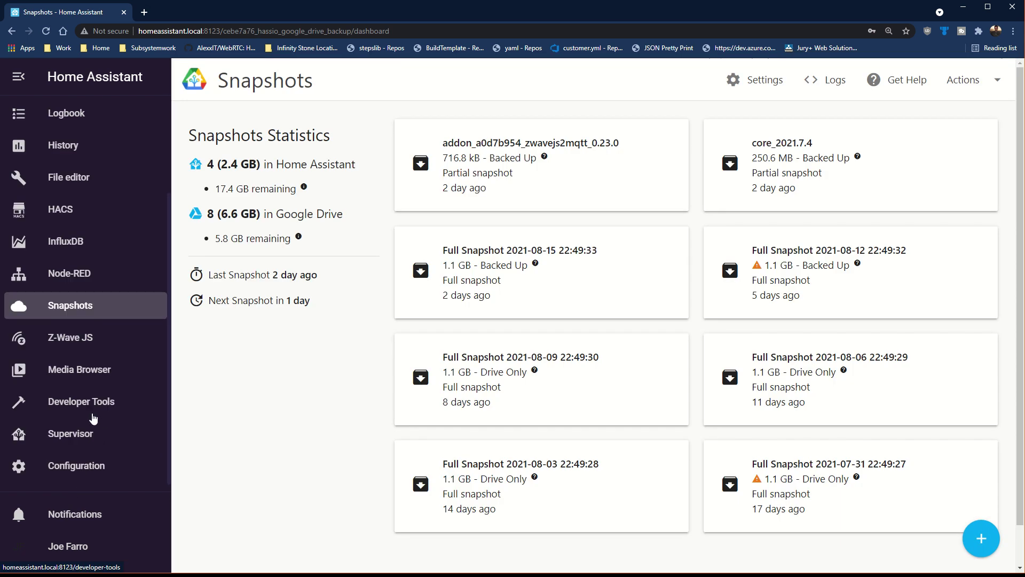
{"action": "left_click", "coordinate": [75, 465]}
{"action": "key", "text": "ctrl+minus"}
{"action": "scroll", "coordinate": [662, 448], "scroll_direction": "down", "scroll_amount": 7}
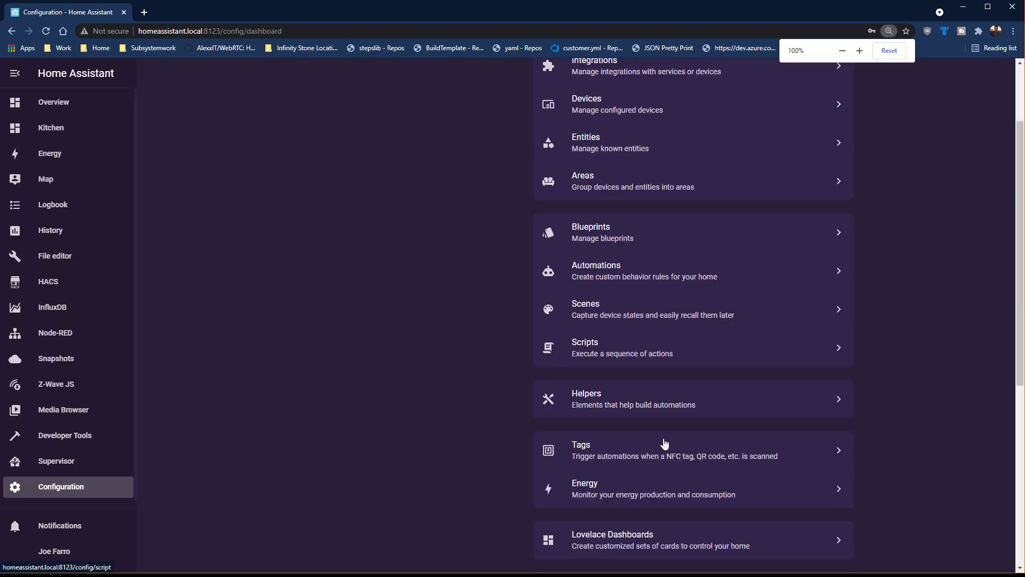
{"action": "left_click", "coordinate": [658, 487]}
{"action": "left_click", "coordinate": [739, 232]}
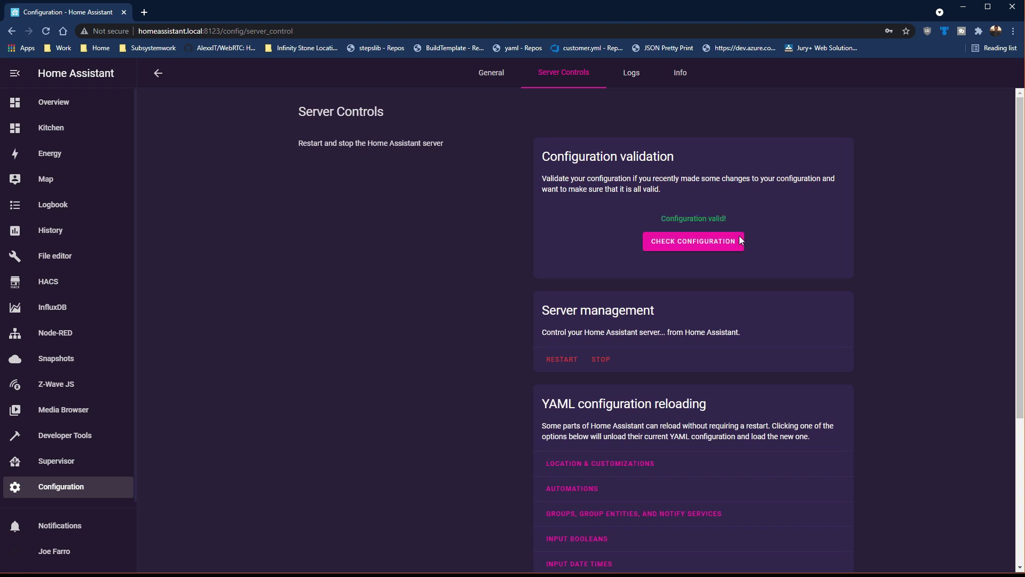
{"action": "scroll", "coordinate": [774, 265], "scroll_direction": "down", "scroll_amount": 4}
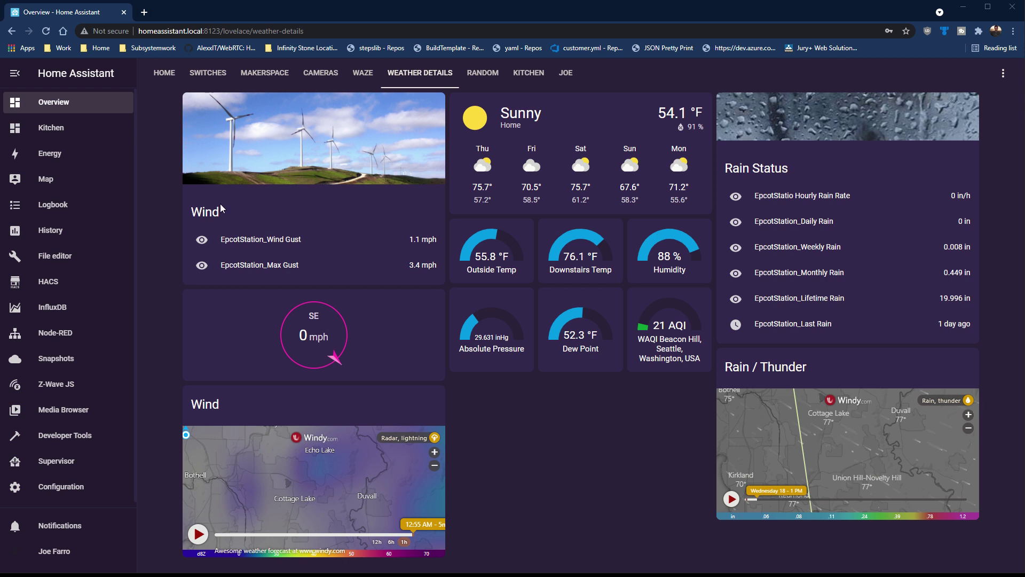
Return to Home Assistant's configuration area and open the server logs for review
{"action": "left_click", "coordinate": [68, 486]}
{"action": "scroll", "coordinate": [496, 449], "scroll_direction": "down", "scroll_amount": 7}
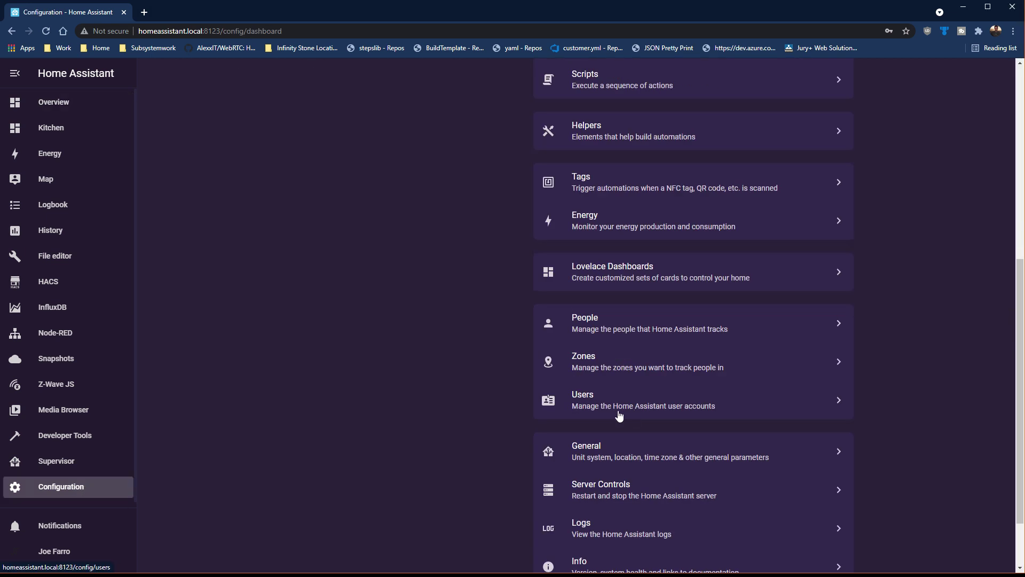
{"action": "left_click", "coordinate": [622, 483]}
{"action": "left_click", "coordinate": [633, 73]}
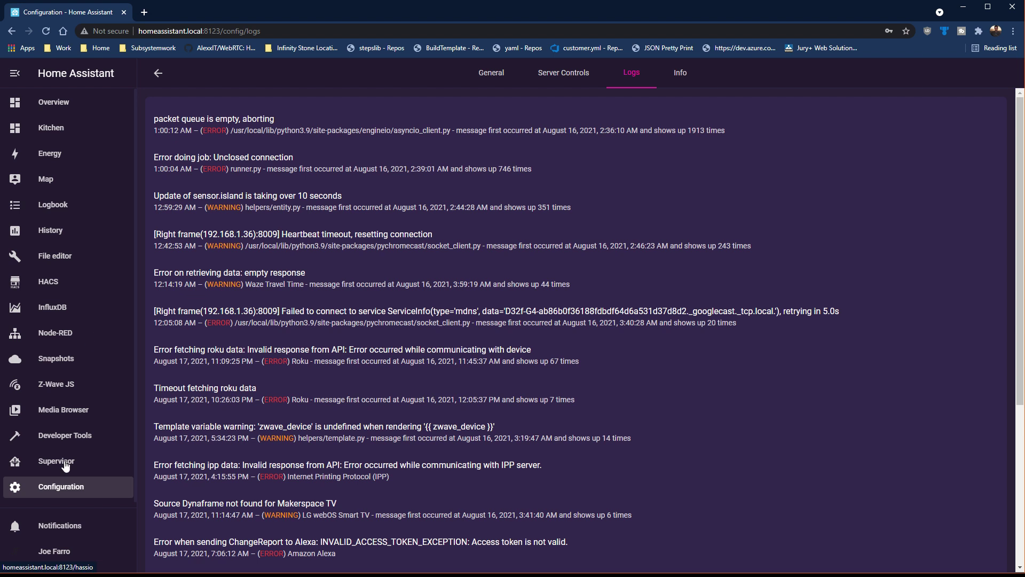
Open the InfluxDB data explorer, remove the existing temperature query and add a new empty query
{"action": "left_click", "coordinate": [52, 313]}
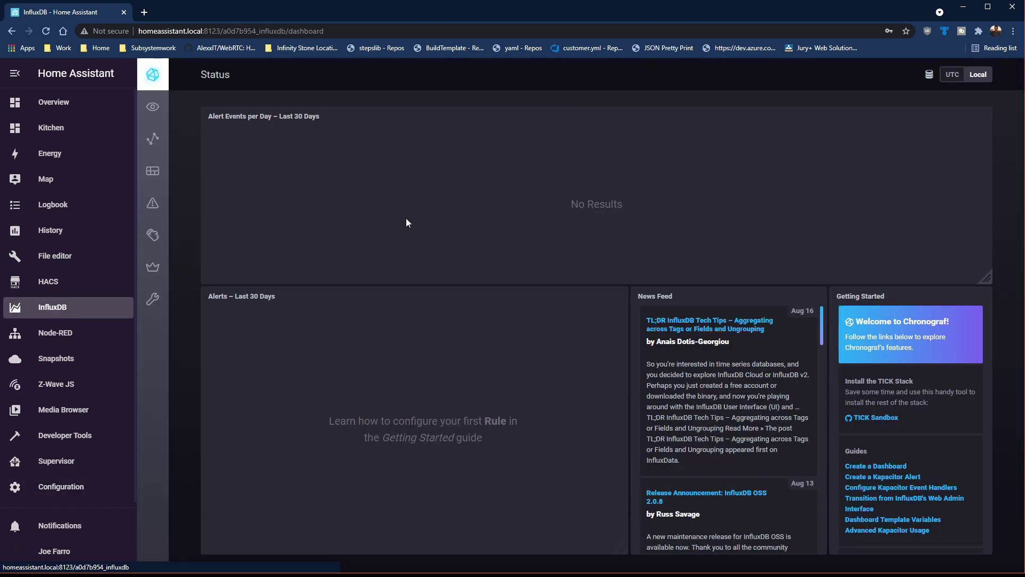
{"action": "left_click", "coordinate": [154, 130]}
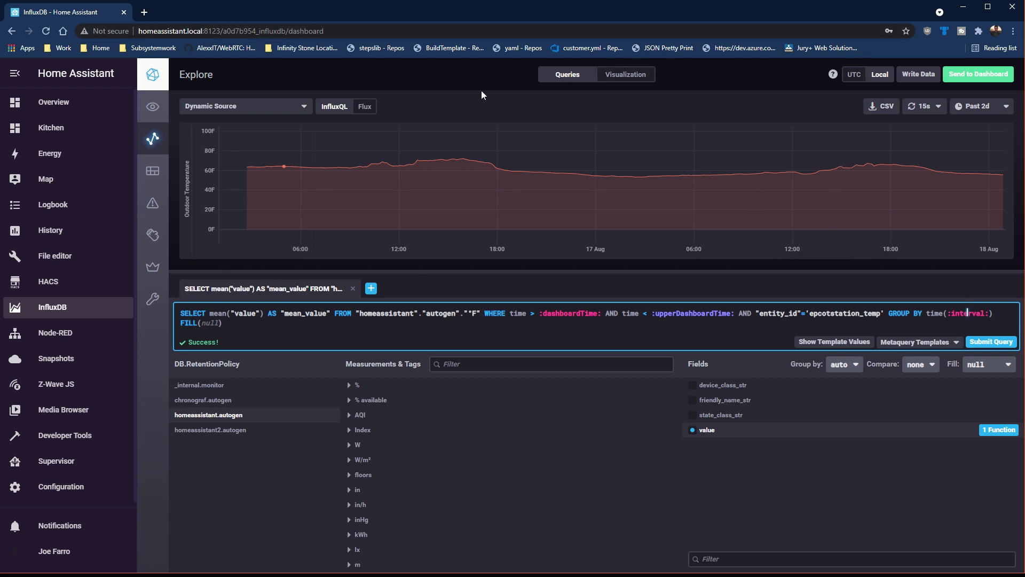
{"action": "left_click", "coordinate": [353, 288]}
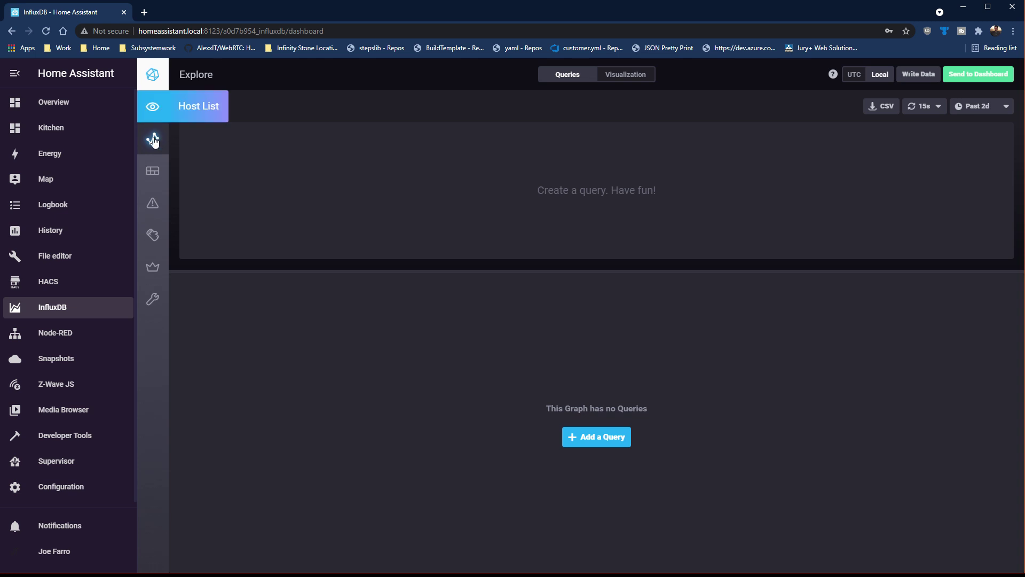
{"action": "left_click", "coordinate": [602, 435]}
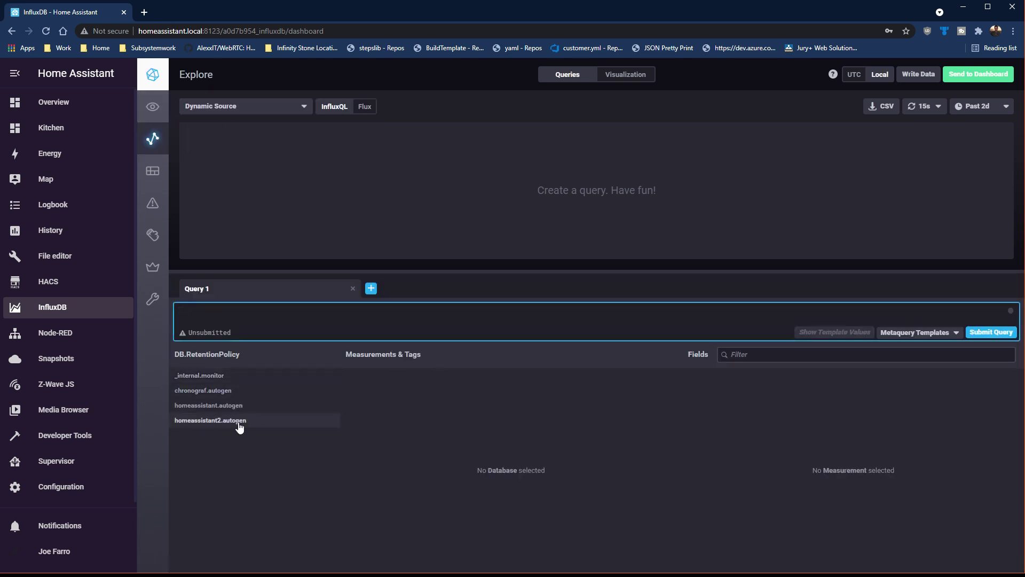
Build a query on homeassistant.autogen for the value field of measurement mph, filtered to entity_id epcotstation_wind_speed
{"action": "left_click", "coordinate": [210, 406]}
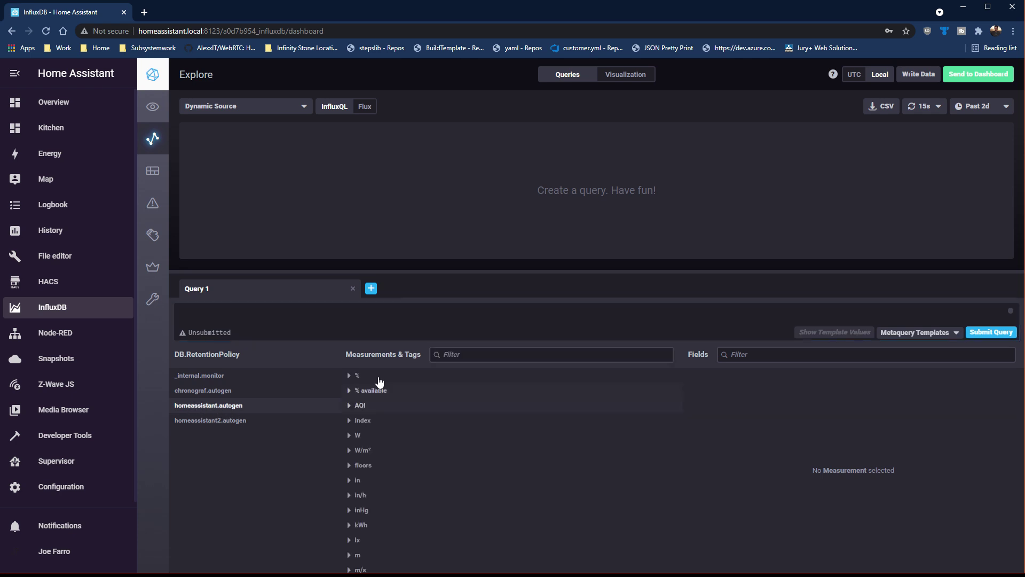
{"action": "scroll", "coordinate": [354, 405], "scroll_direction": "down", "scroll_amount": 2}
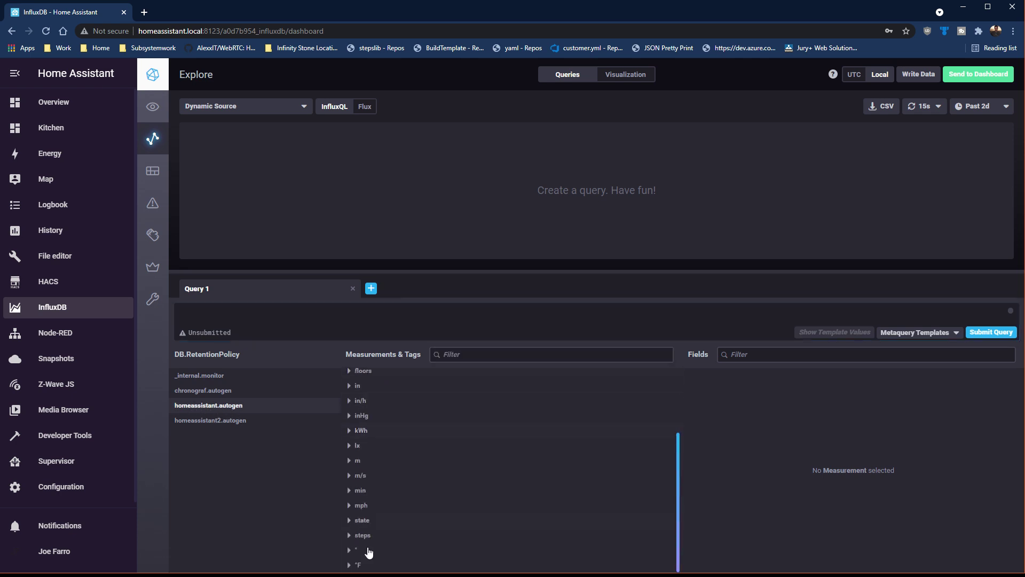
{"action": "left_click", "coordinate": [373, 507]}
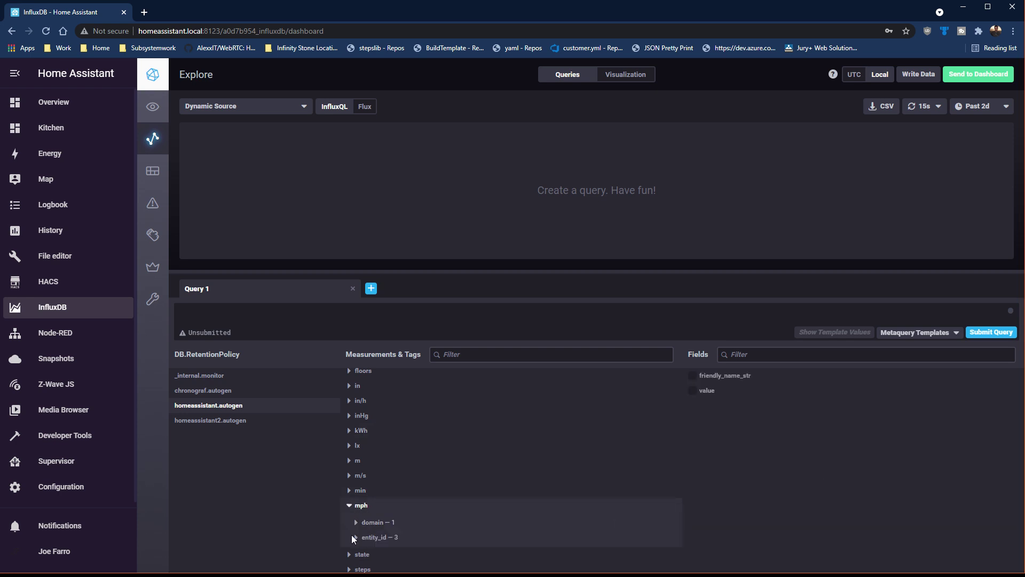
{"action": "scroll", "coordinate": [381, 536], "scroll_direction": "down", "scroll_amount": 1}
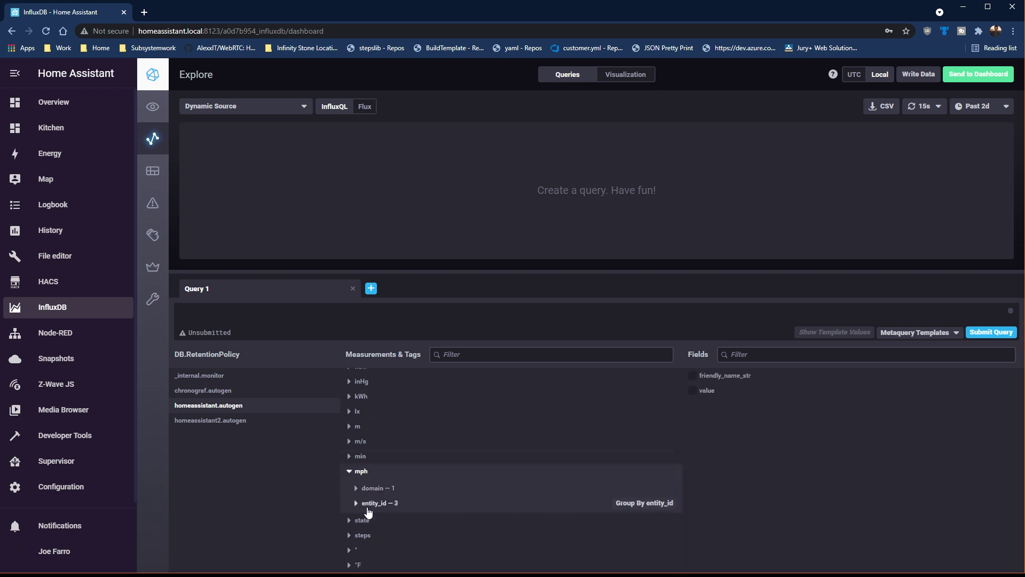
{"action": "left_click", "coordinate": [380, 502]}
{"action": "scroll", "coordinate": [377, 491], "scroll_direction": "down", "scroll_amount": 2}
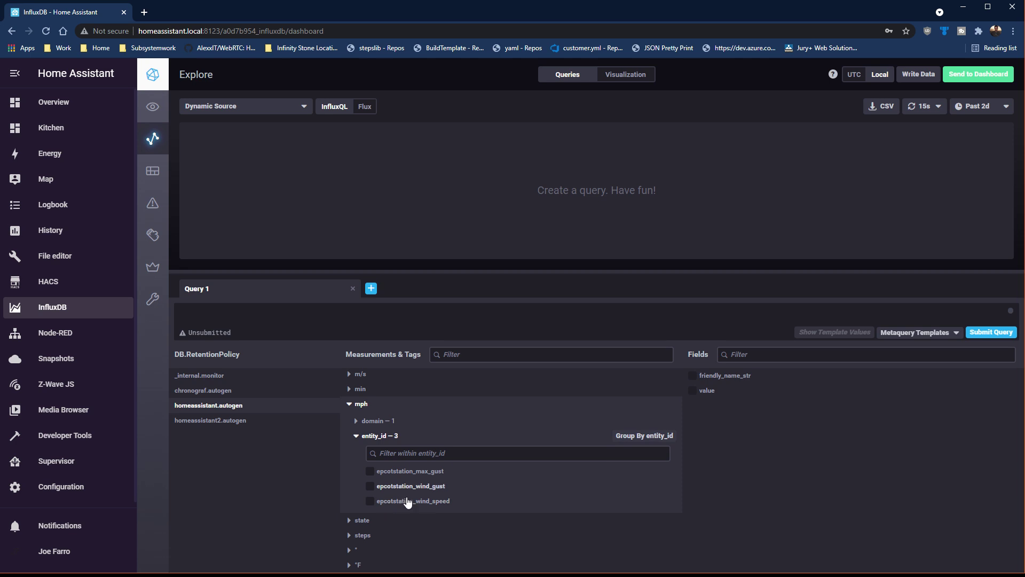
{"action": "left_click", "coordinate": [370, 502]}
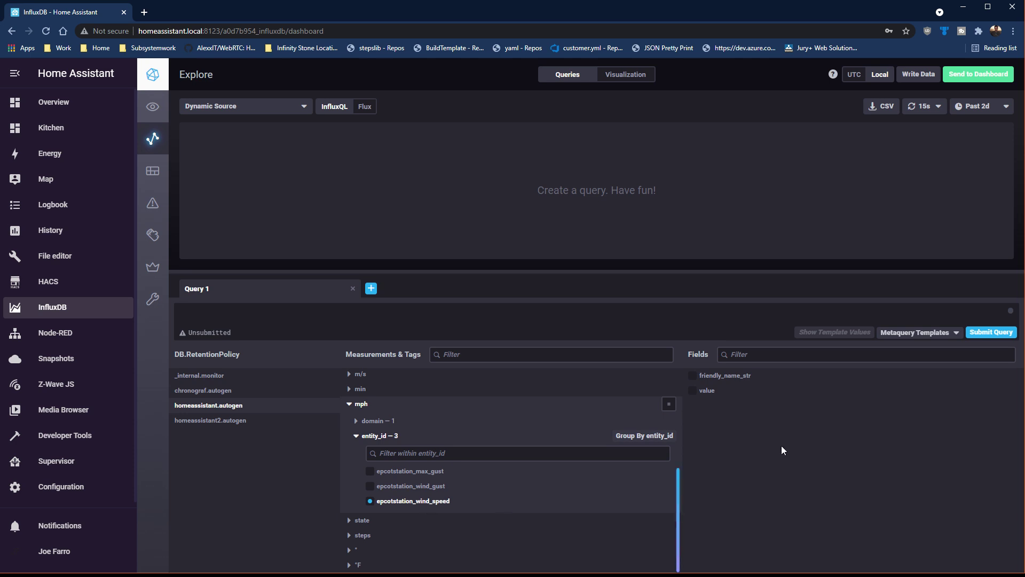
{"action": "left_click", "coordinate": [700, 394]}
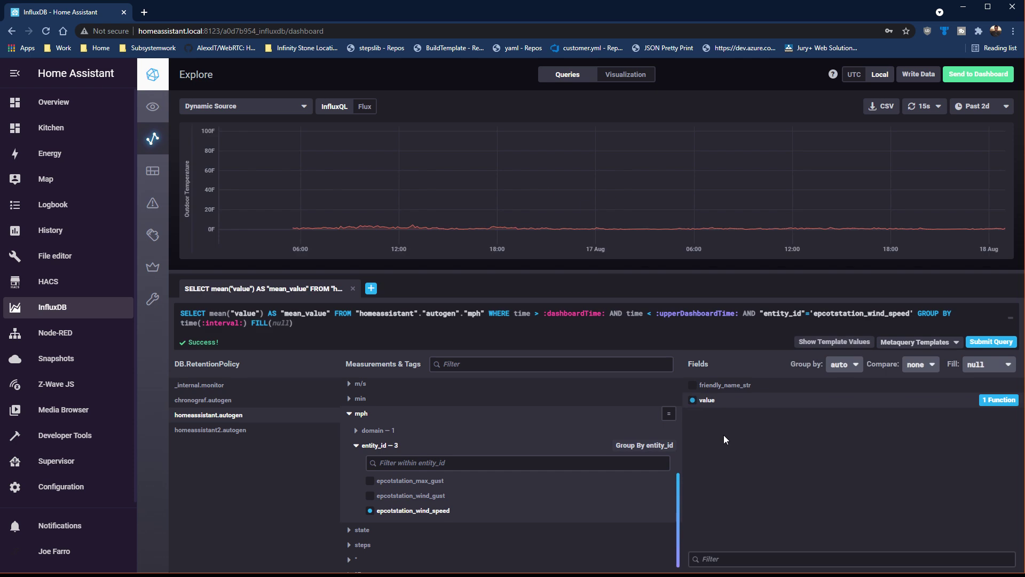
Preview the wind speed graph over the past 5 minutes and return its time range to the past 2 days
{"action": "left_click", "coordinate": [975, 107]}
{"action": "left_click", "coordinate": [985, 170]}
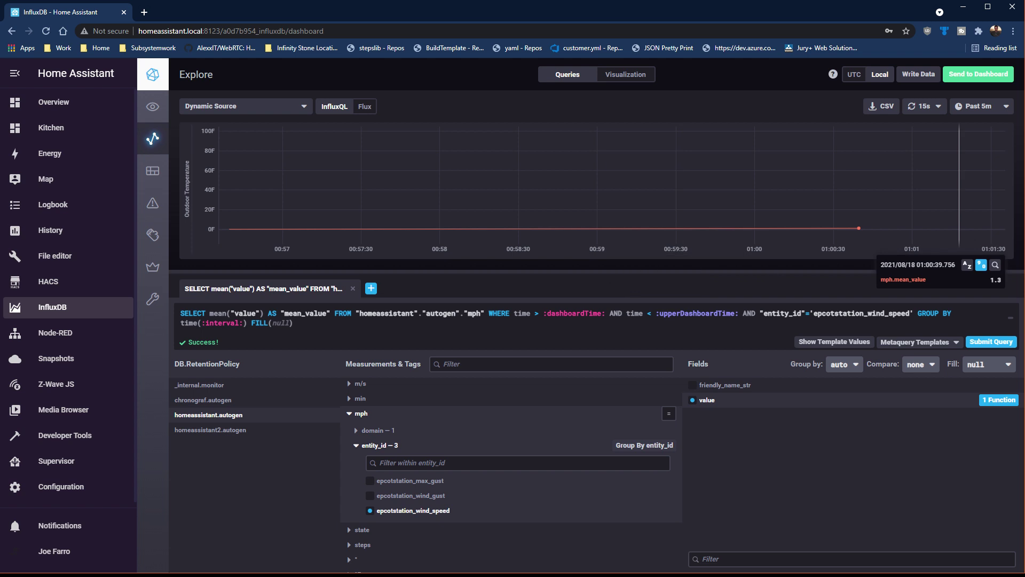
{"action": "left_click", "coordinate": [980, 106]}
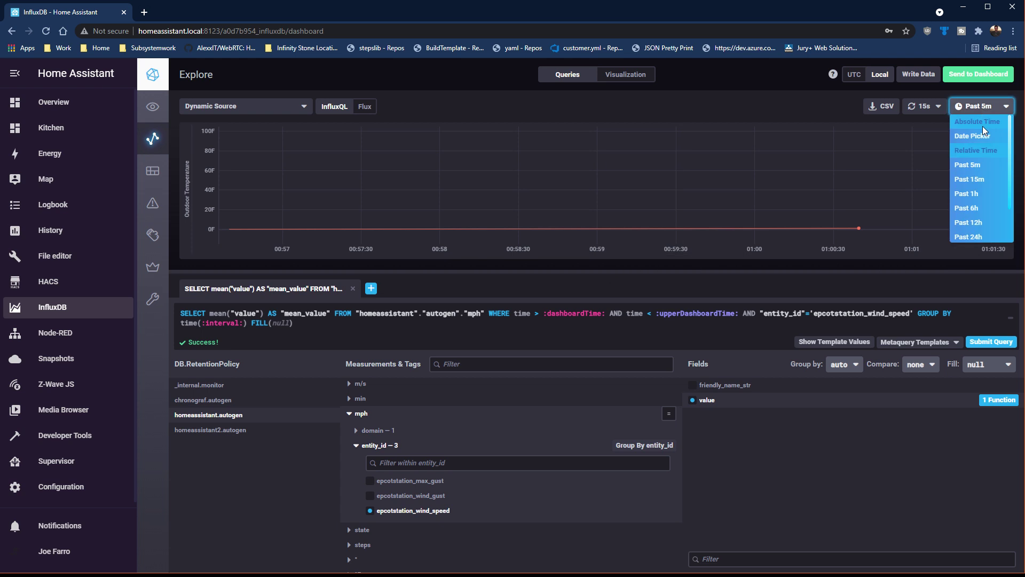
{"action": "scroll", "coordinate": [983, 222], "scroll_direction": "down", "scroll_amount": 1}
{"action": "left_click", "coordinate": [985, 208]}
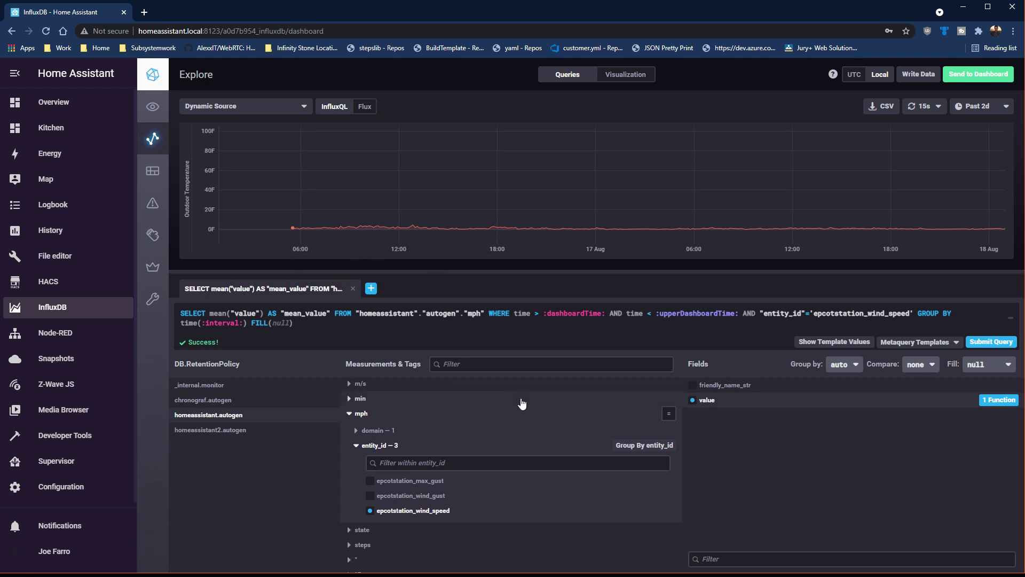
Open the graph's visualization settings and set the line graph's title to Wind Speed
{"action": "left_click", "coordinate": [635, 80]}
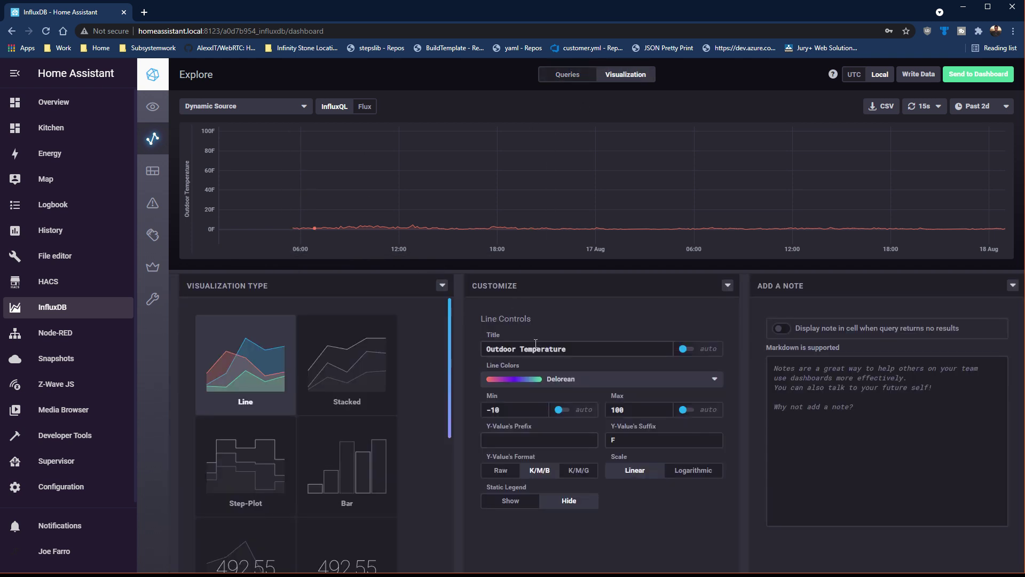
{"action": "left_click", "coordinate": [595, 353]}
{"action": "type", "text": "W"}
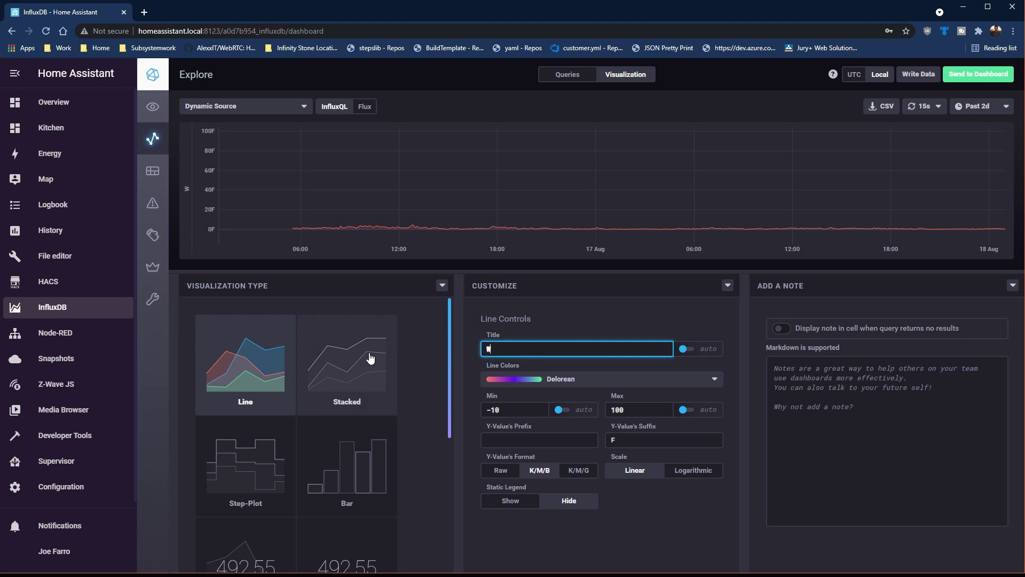
{"action": "type", "text": "ind Speed"}
Switch the graph's minimum and maximum to automatic and set the Y-value suffix to MPF
{"action": "left_click", "coordinate": [564, 409]}
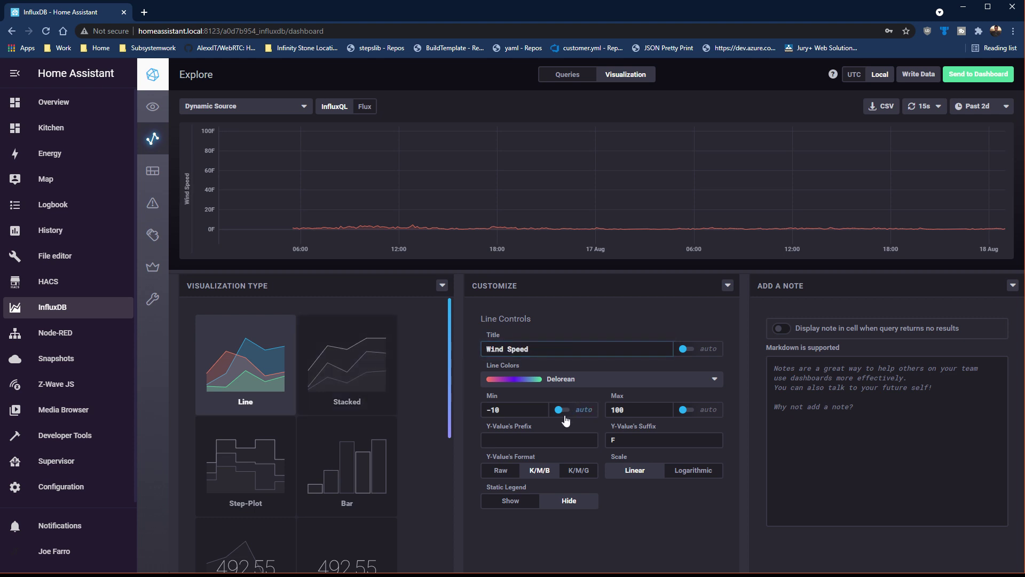
{"action": "left_click", "coordinate": [688, 411]}
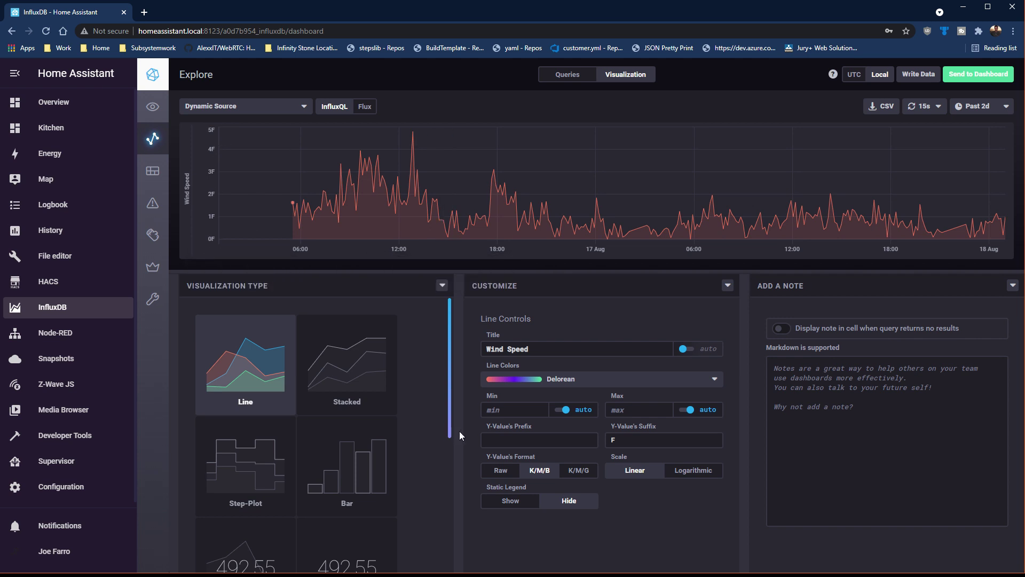
{"action": "double_click", "coordinate": [667, 441]}
{"action": "type", "text": "MPF"}
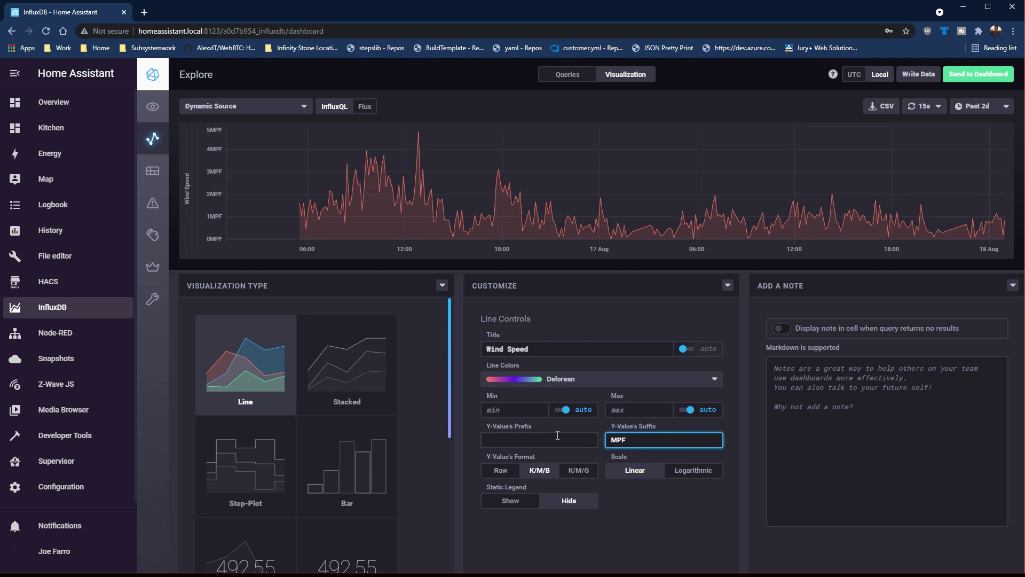
Try FFF as the Y-value prefix and clear it again
{"action": "left_click", "coordinate": [549, 443]}
{"action": "type", "text": "FFF"}
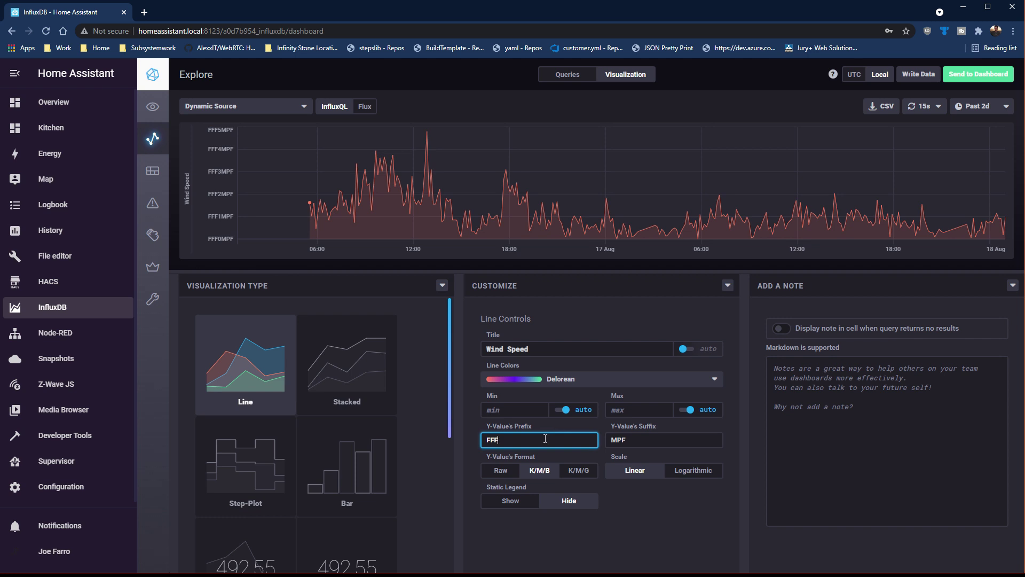
{"action": "key", "text": "BackSpace"}
{"action": "key", "text": "BackSpace"}
{"action": "key", "text": "BackSpace"}
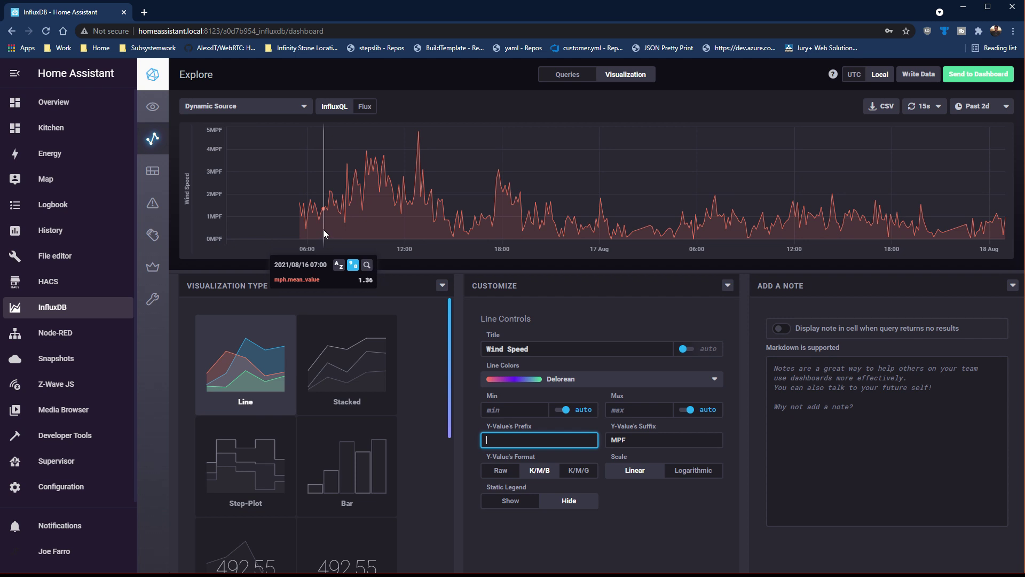
Turn off automatic scaling and set the wind speed graph's minimum to 0 and maximum to 20
{"action": "left_click", "coordinate": [561, 410]}
{"action": "left_click", "coordinate": [529, 411]}
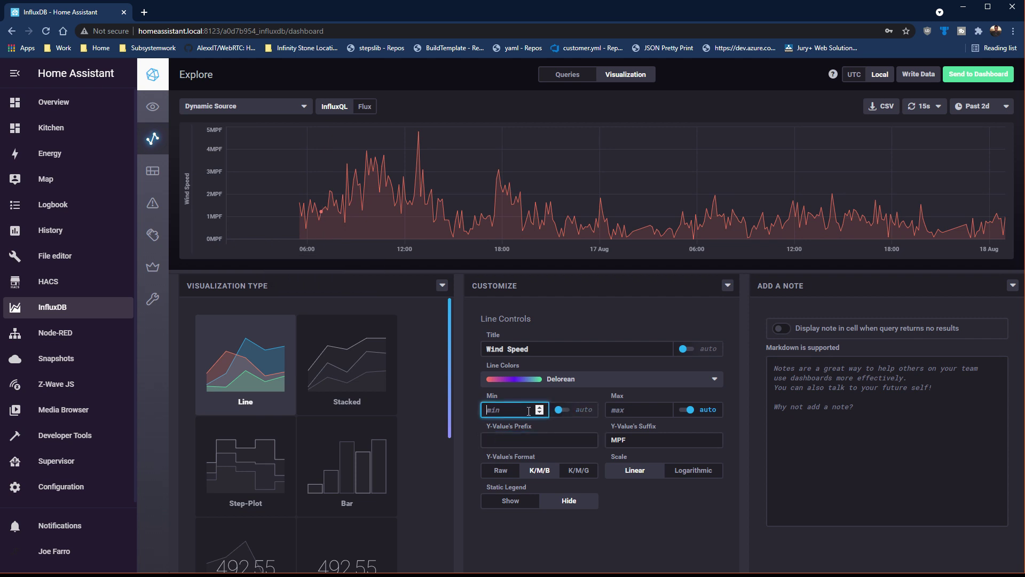
{"action": "type", "text": "0"}
{"action": "left_click", "coordinate": [639, 412]}
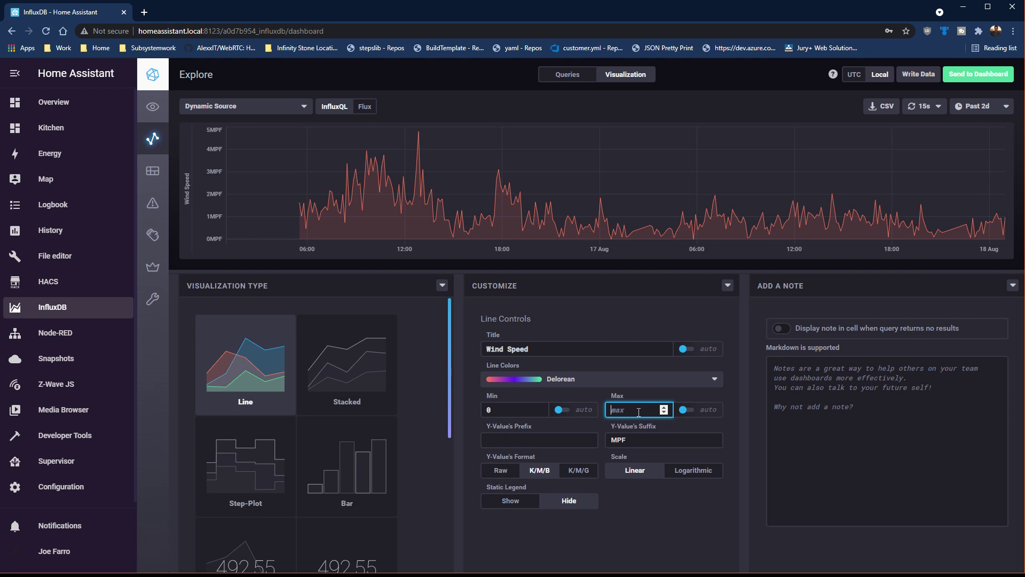
{"action": "type", "text": "30"}
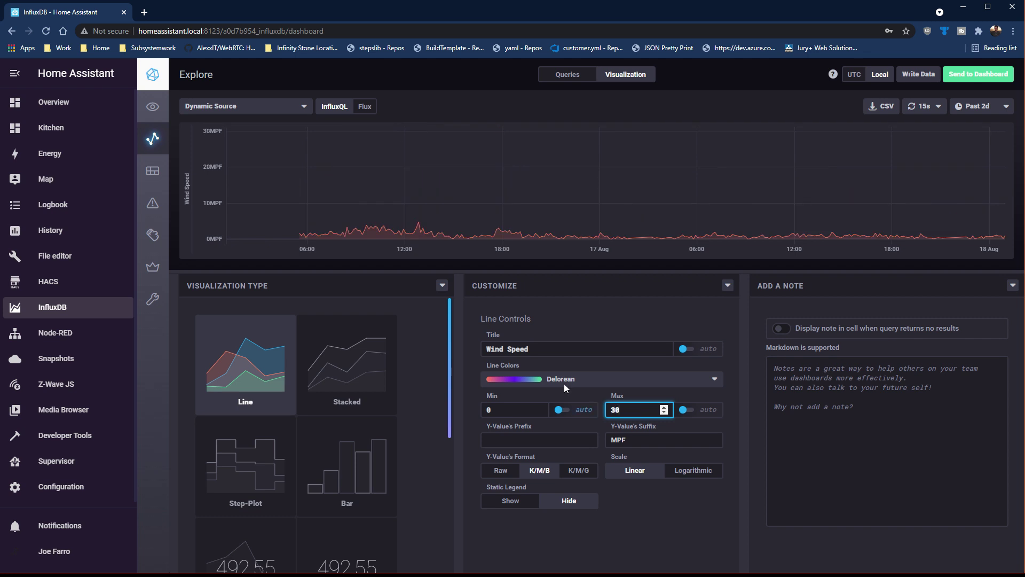
{"action": "key", "text": "BackSpace"}
{"action": "key", "text": "BackSpace"}
{"action": "type", "text": "2"}
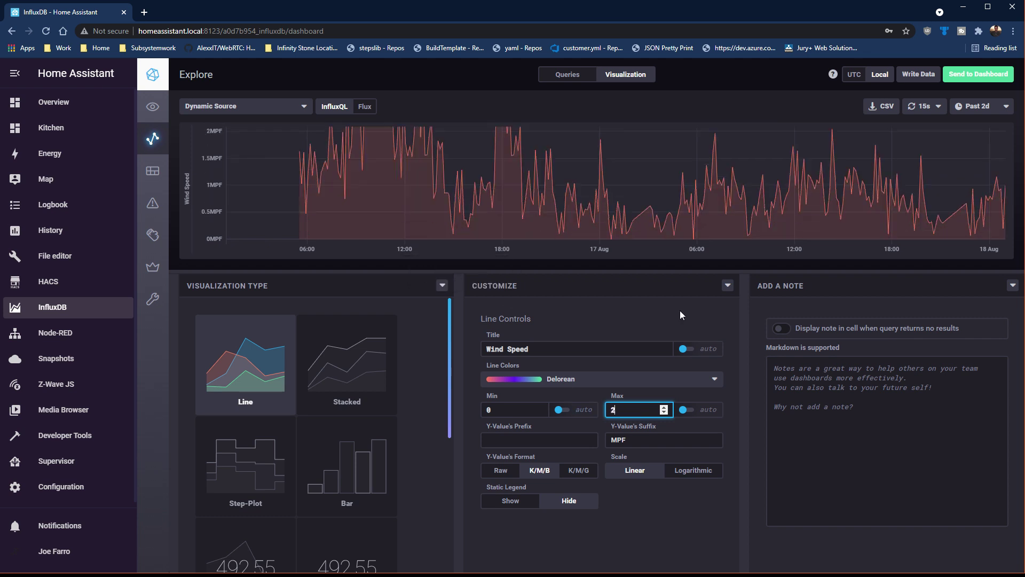
{"action": "type", "text": "0"}
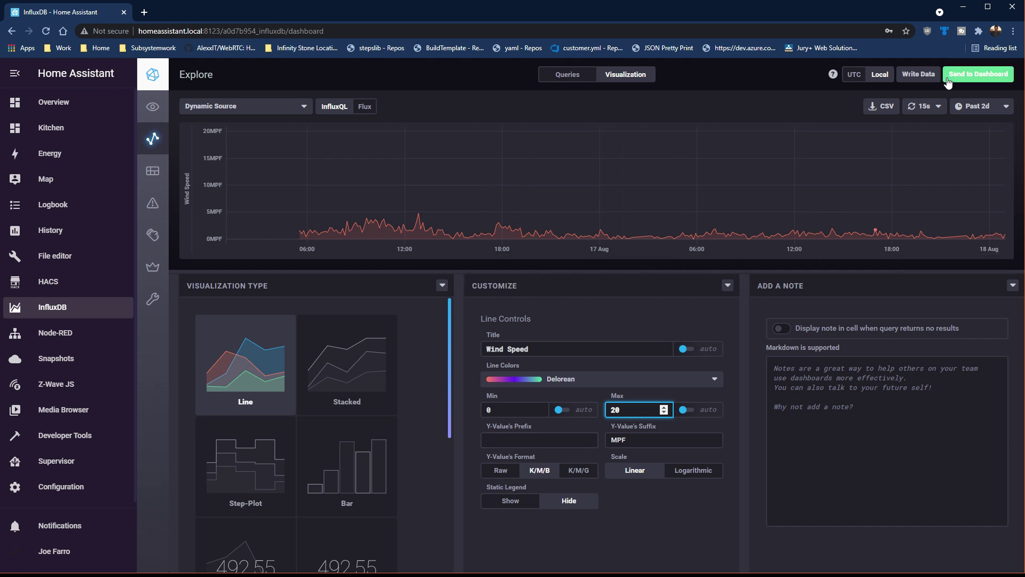
Send the graph to a new dashboard named GTDemo with the cell name Wind Speed
{"action": "left_click", "coordinate": [979, 76]}
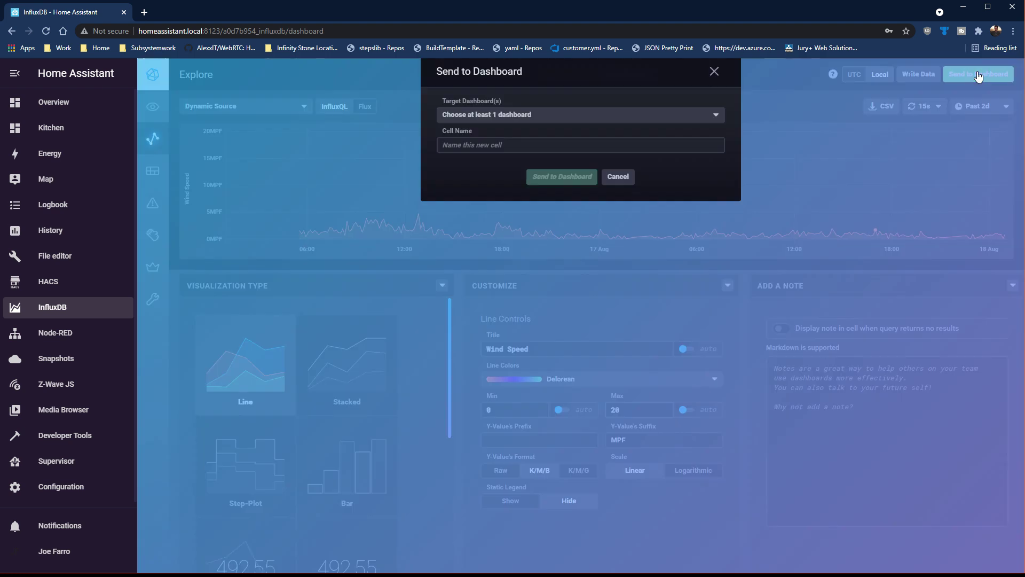
{"action": "left_click", "coordinate": [547, 124]}
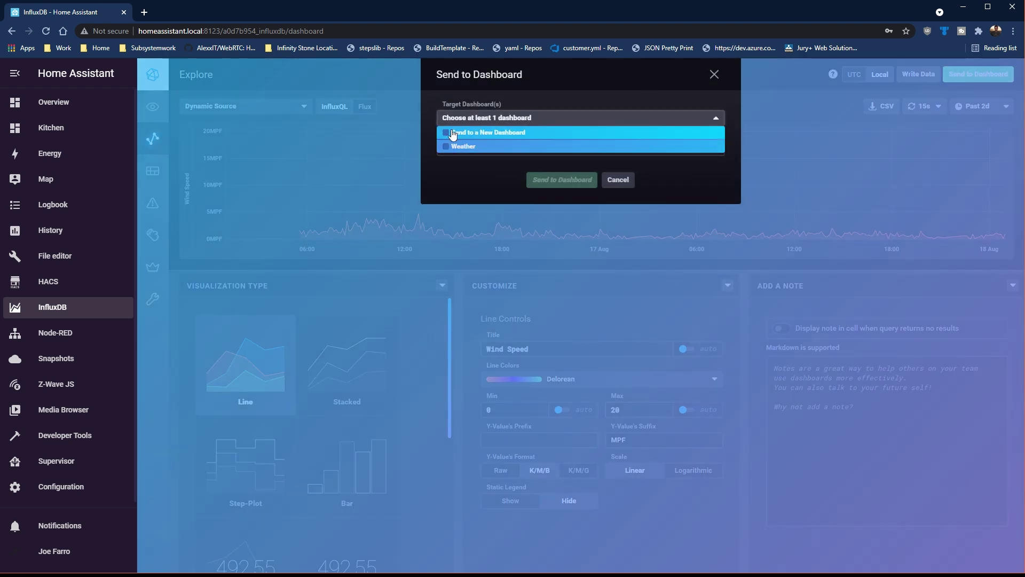
{"action": "left_click", "coordinate": [453, 133]}
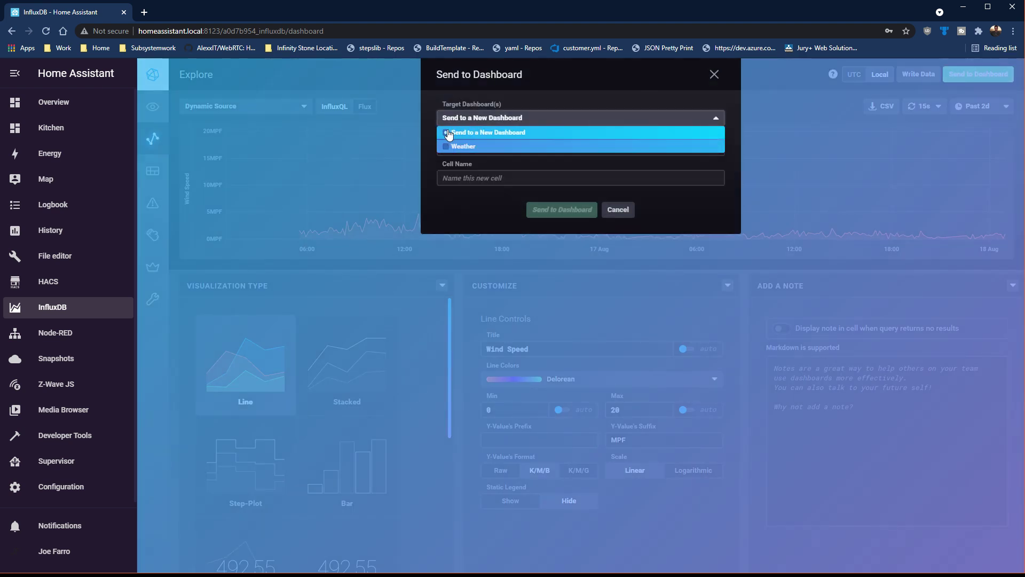
{"action": "left_click", "coordinate": [484, 182]}
{"action": "type", "text": "Wind Speed"}
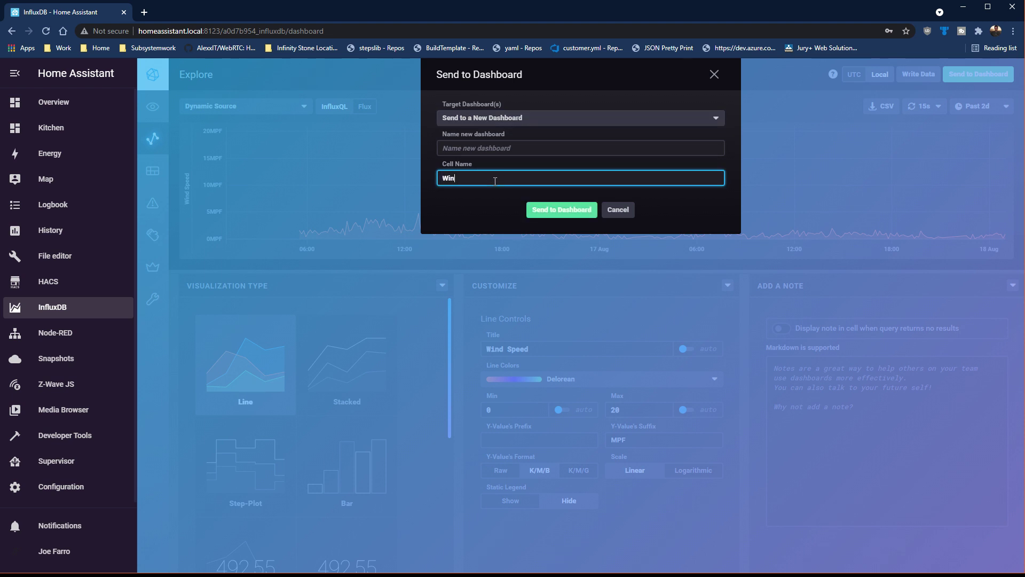
{"action": "left_click", "coordinate": [504, 148]}
{"action": "type", "text": "GTDemo"}
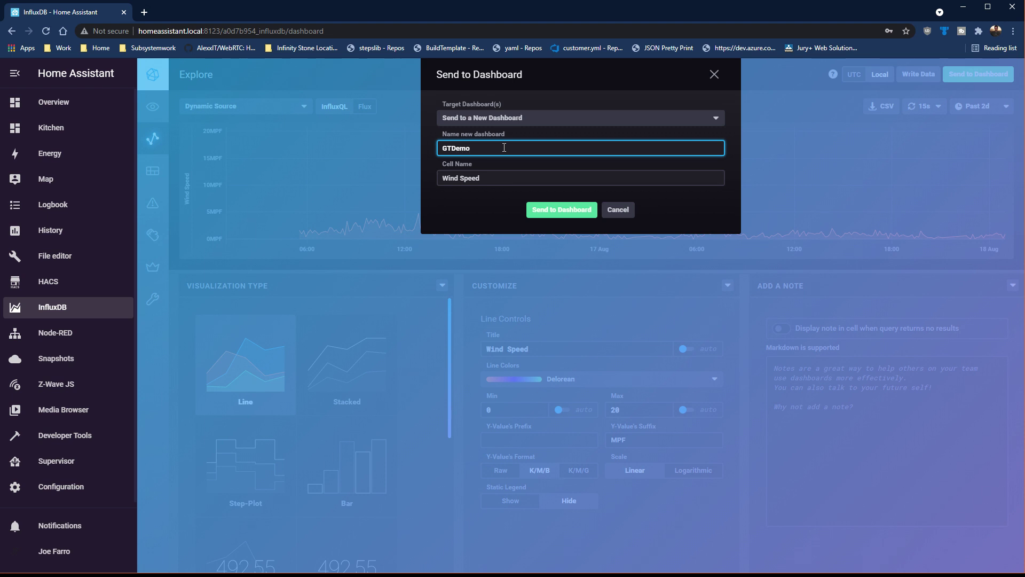
{"action": "left_click", "coordinate": [563, 210]}
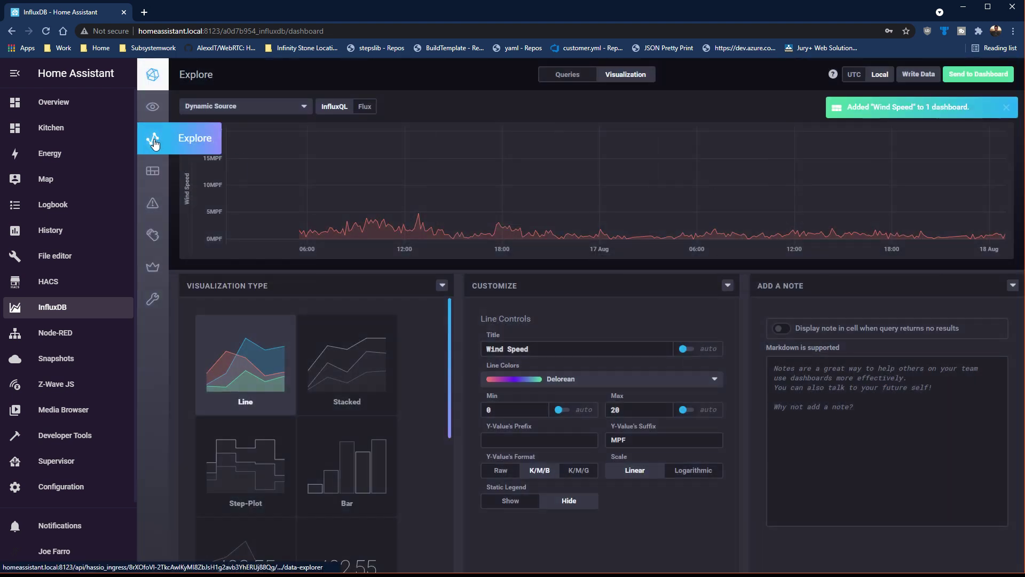
Open the GTDemo dashboard and widen the Wind Speed cell to about two and a half times its width
{"action": "left_click", "coordinate": [153, 179]}
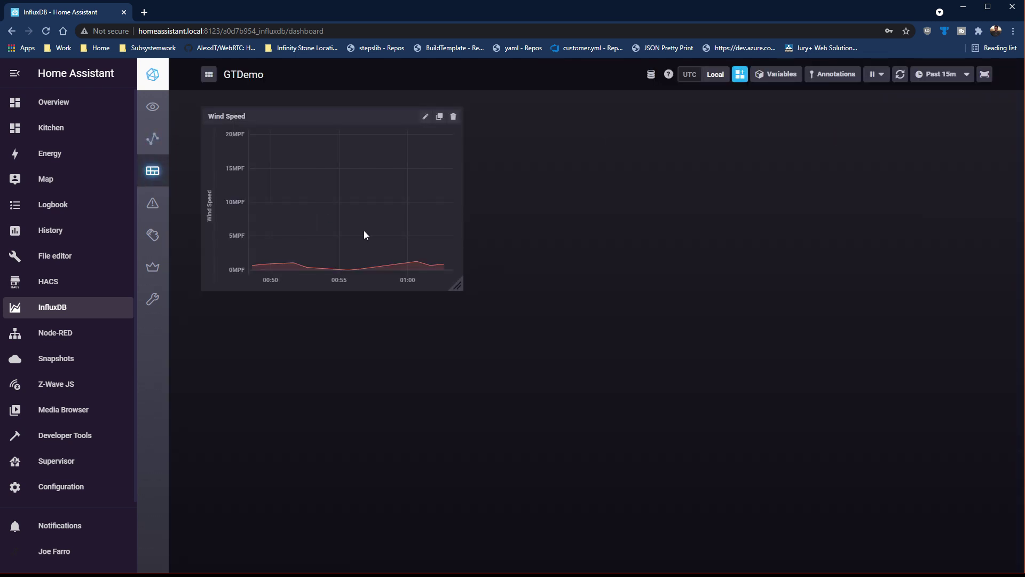
{"action": "left_click_drag", "start_coordinate": [457, 286], "coordinate": [866, 284]}
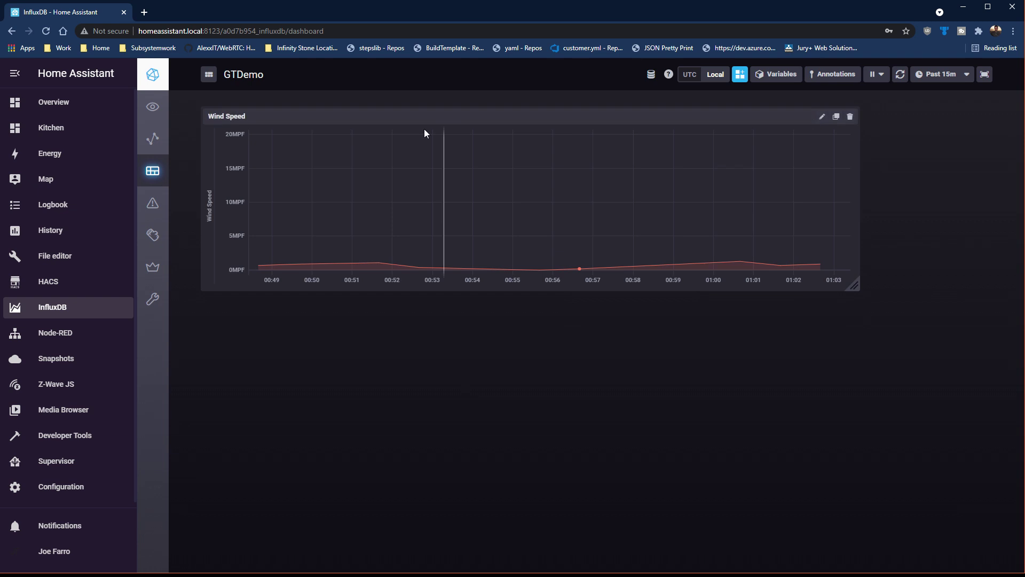
Open the Wind Speed cell's visualization settings and change its line colors to Atlantis
{"action": "left_click", "coordinate": [822, 118]}
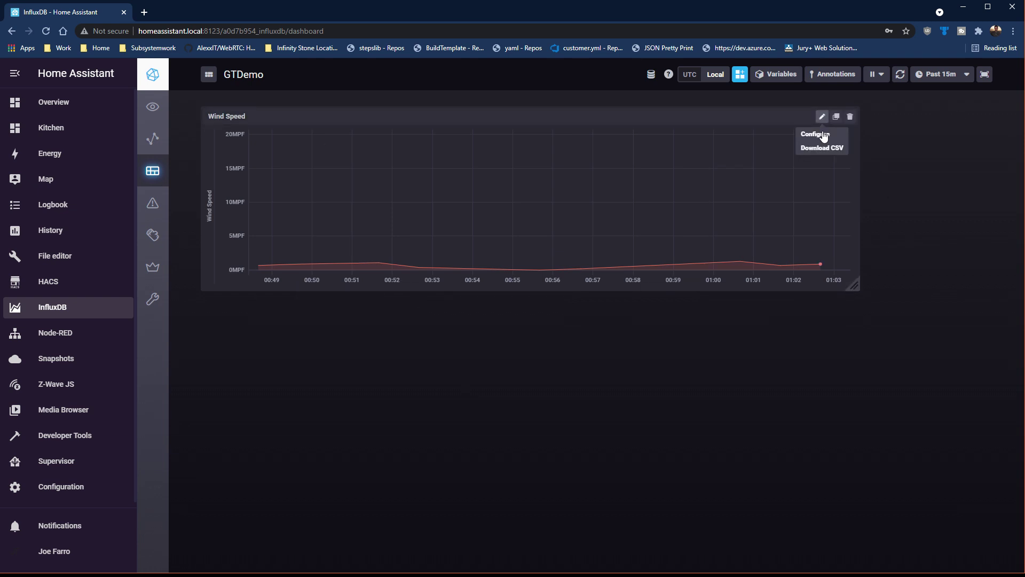
{"action": "left_click", "coordinate": [816, 134]}
{"action": "left_click", "coordinate": [583, 76]}
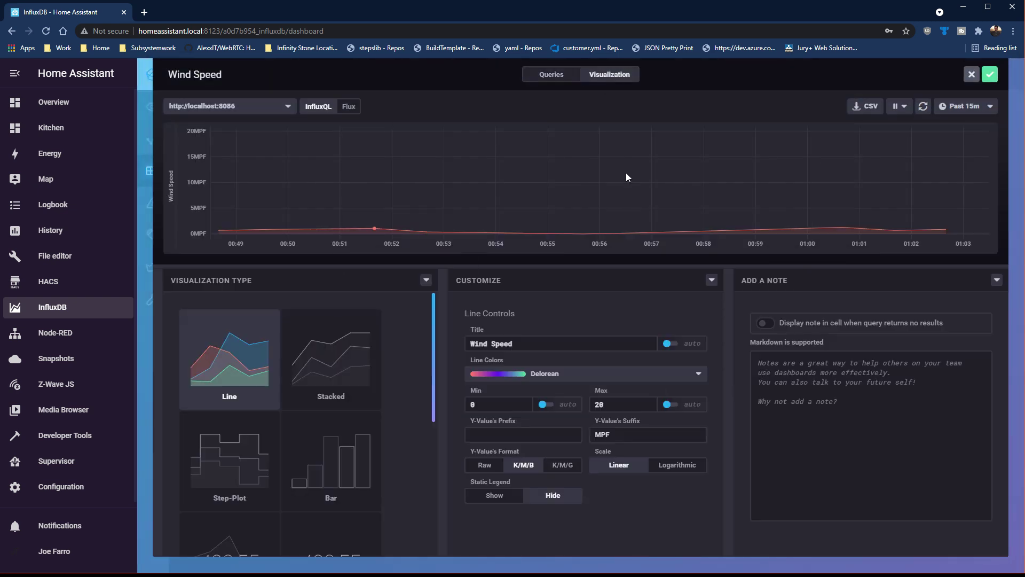
{"action": "left_click", "coordinate": [528, 373]}
{"action": "left_click", "coordinate": [540, 414]}
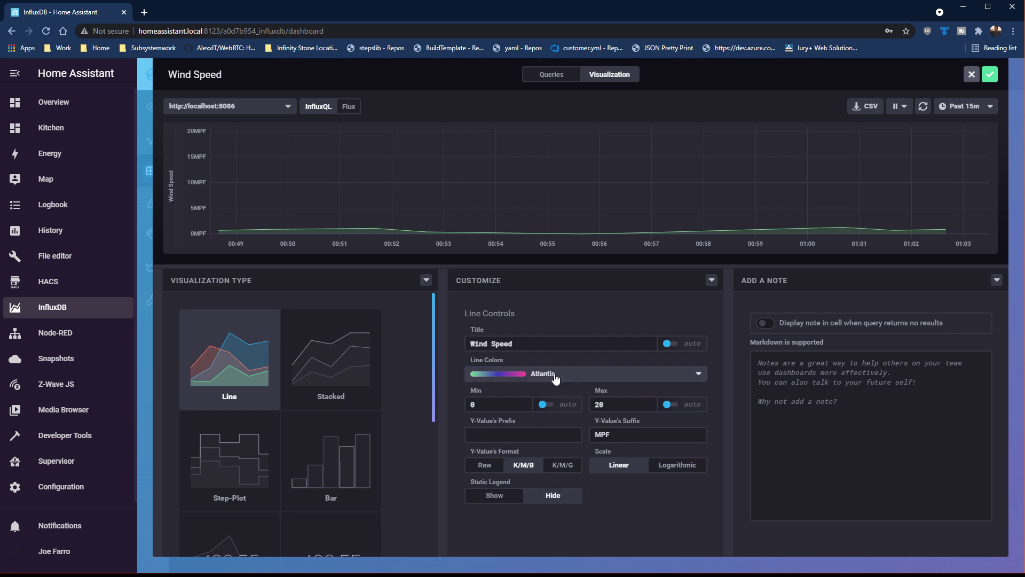
Try the Nineteen Eighty Four line colors on the Wind Speed graph and switch back to Atlantis
{"action": "left_click", "coordinate": [555, 374]}
{"action": "left_click", "coordinate": [558, 389]}
{"action": "left_click", "coordinate": [561, 374]}
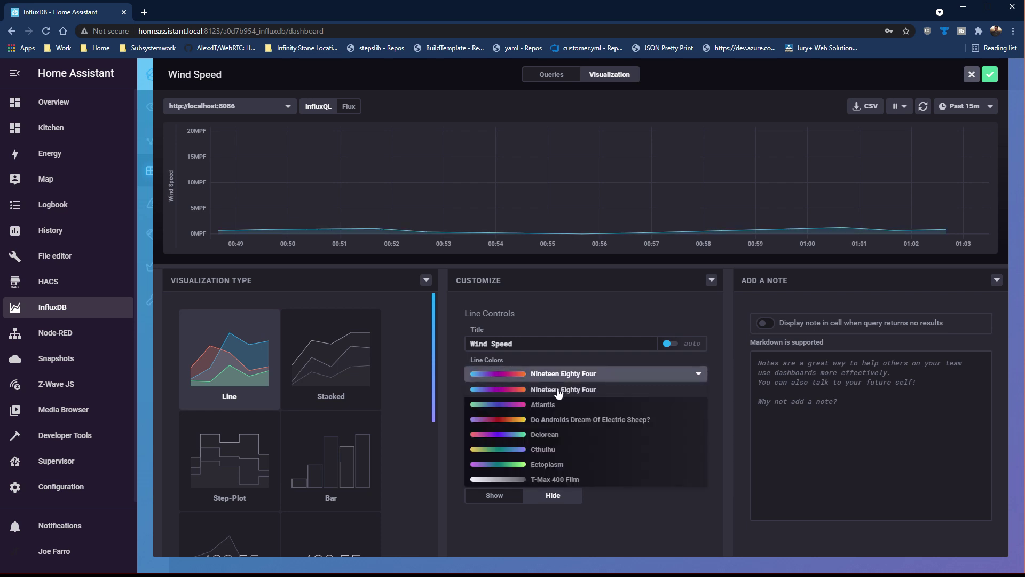
{"action": "left_click", "coordinate": [540, 413]}
Save the Wind Speed cell and narrow it to about 40 percent of its width
{"action": "left_click", "coordinate": [991, 75]}
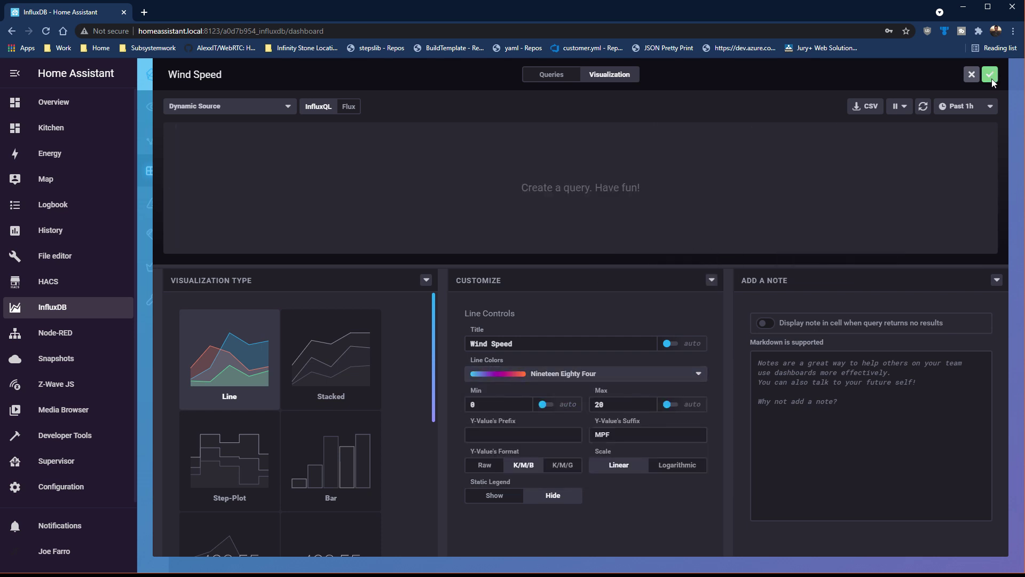
{"action": "left_click_drag", "start_coordinate": [853, 280], "coordinate": [498, 292]}
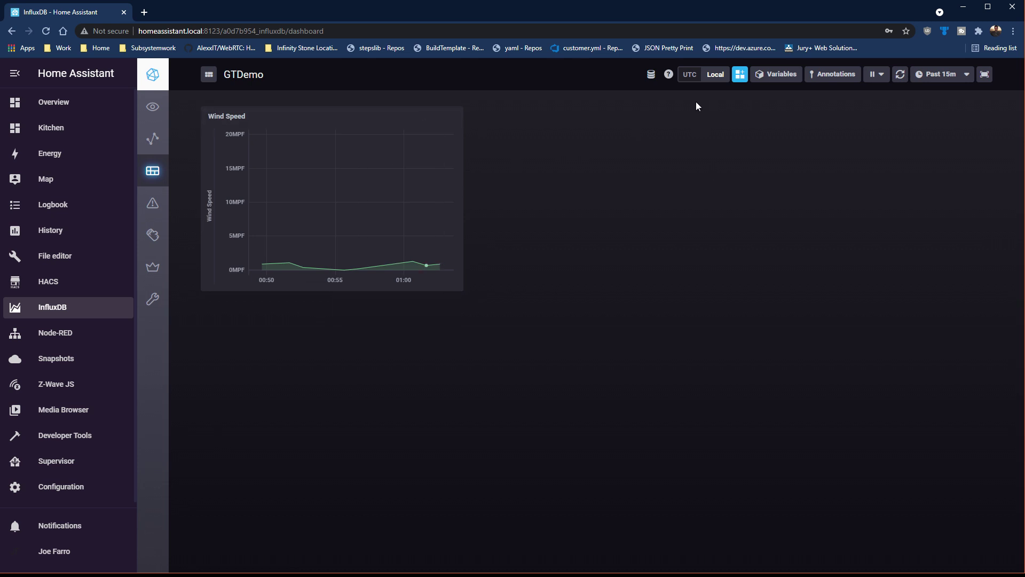
Add a new cell to the dashboard and list the entity IDs of the AQI measurement in homeassistant.autogen
{"action": "left_click", "coordinate": [740, 75]}
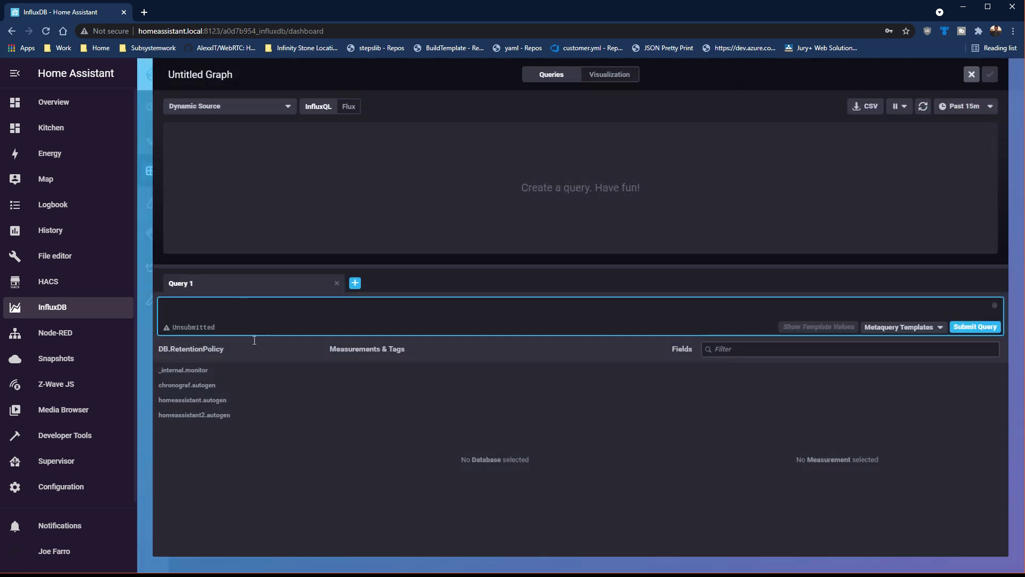
{"action": "left_click", "coordinate": [198, 401]}
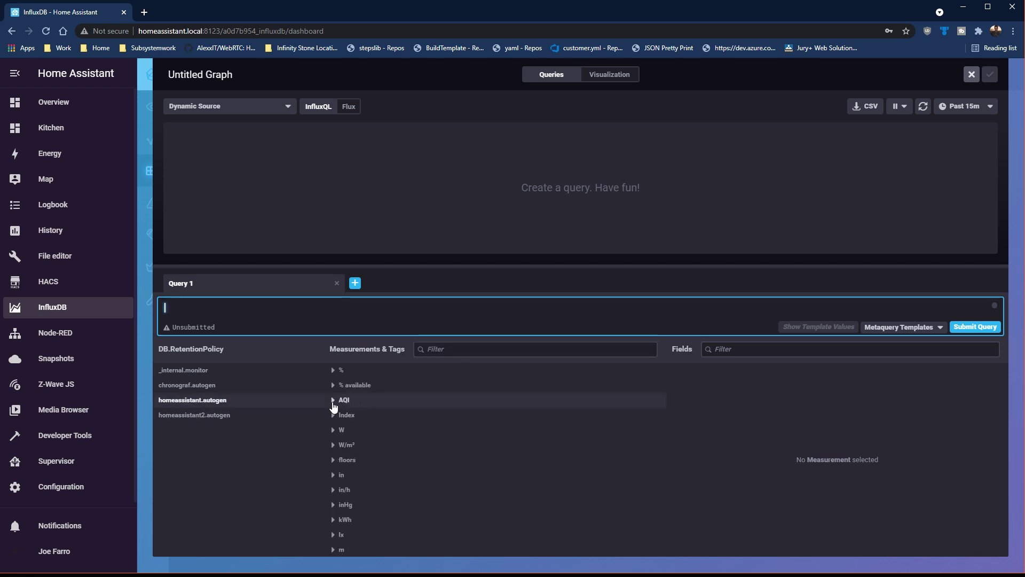
{"action": "left_click", "coordinate": [333, 404]}
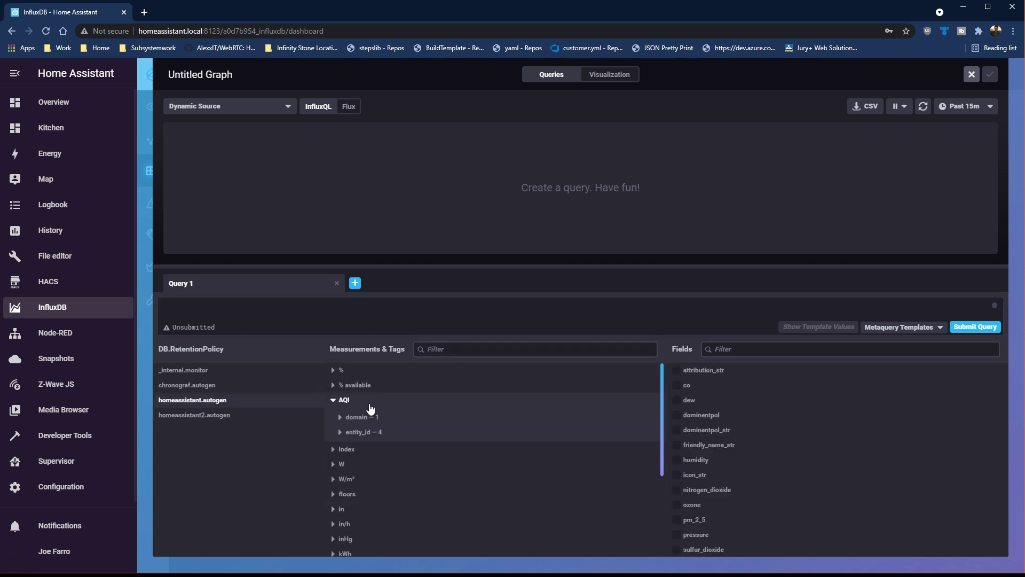
{"action": "left_click", "coordinate": [342, 432]}
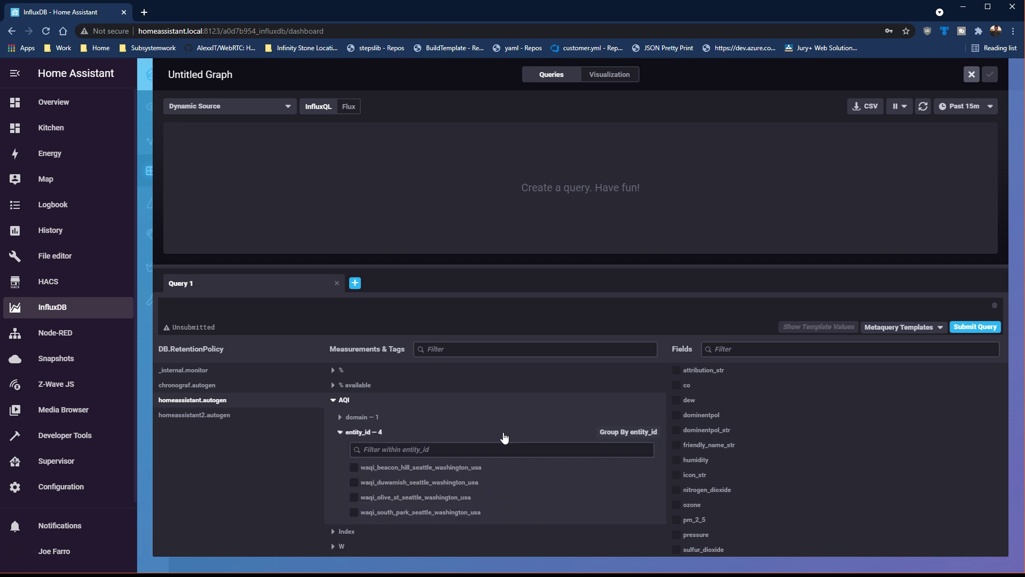
Select the Beacon Hill, Duwamish, Olive St and South Park WAQI entities for the AQI query
{"action": "scroll", "coordinate": [454, 434], "scroll_direction": "down", "scroll_amount": 1}
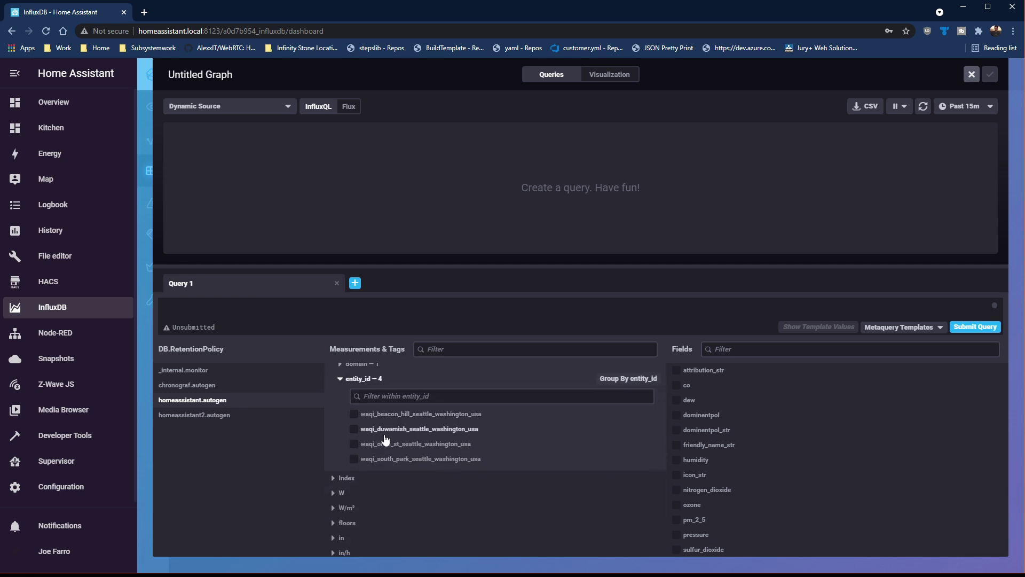
{"action": "left_click", "coordinate": [354, 414]}
{"action": "left_click", "coordinate": [353, 428]}
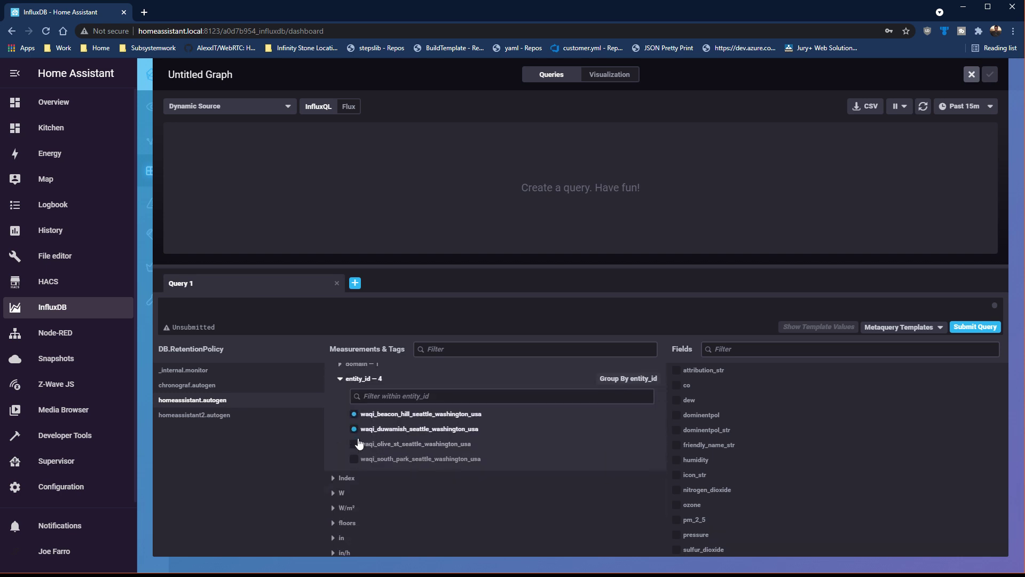
{"action": "left_click", "coordinate": [353, 444]}
{"action": "left_click", "coordinate": [353, 459]}
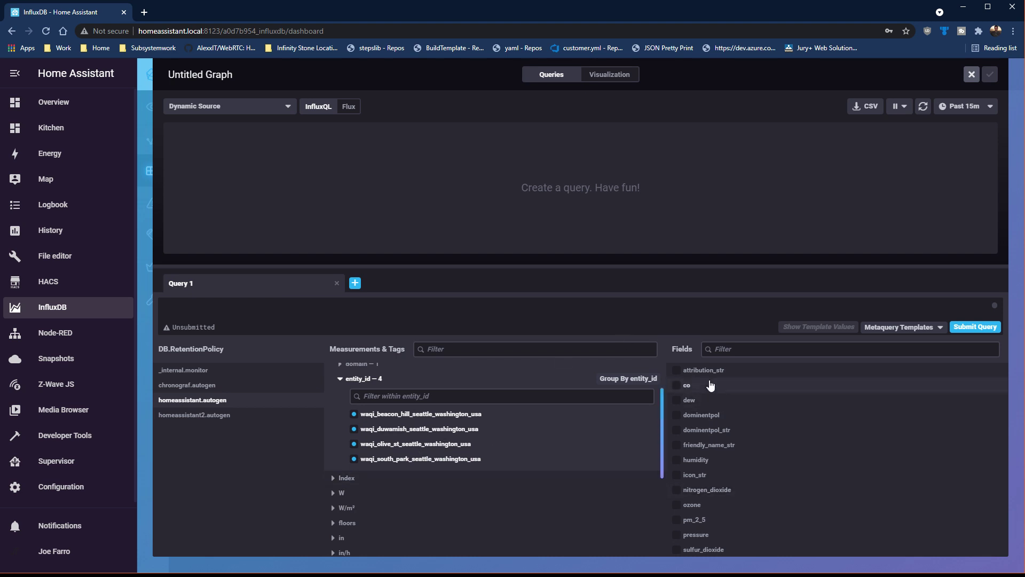
Examine the AQI fields and the attributes of the WAQI Beacon Hill gauge on Home Assistant's Weather Details view in a new browser tab
{"action": "scroll", "coordinate": [710, 383], "scroll_direction": "down", "scroll_amount": 2}
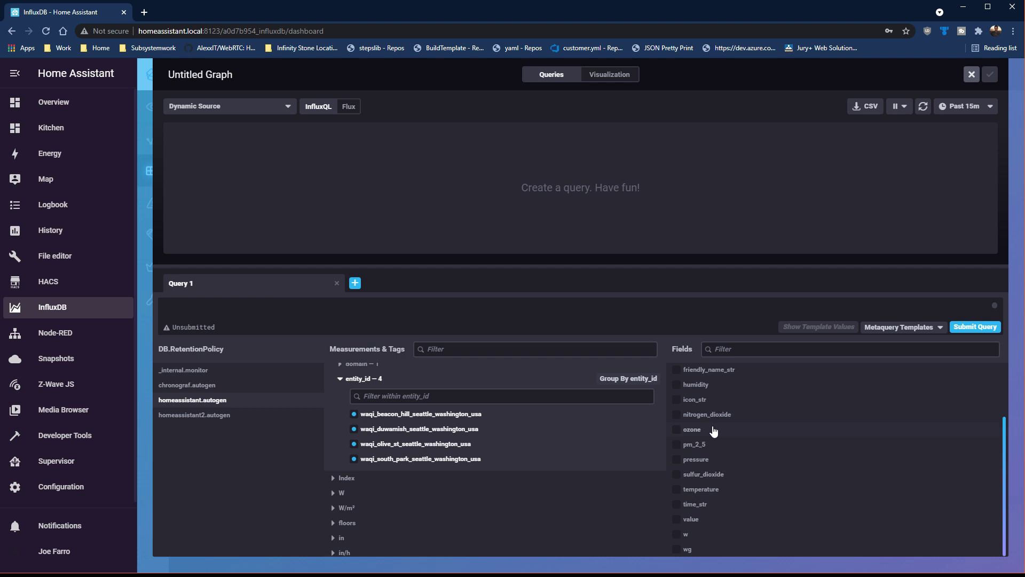
{"action": "left_click", "coordinate": [143, 12]}
{"action": "type", "text": "homeassistant.local:8123"}
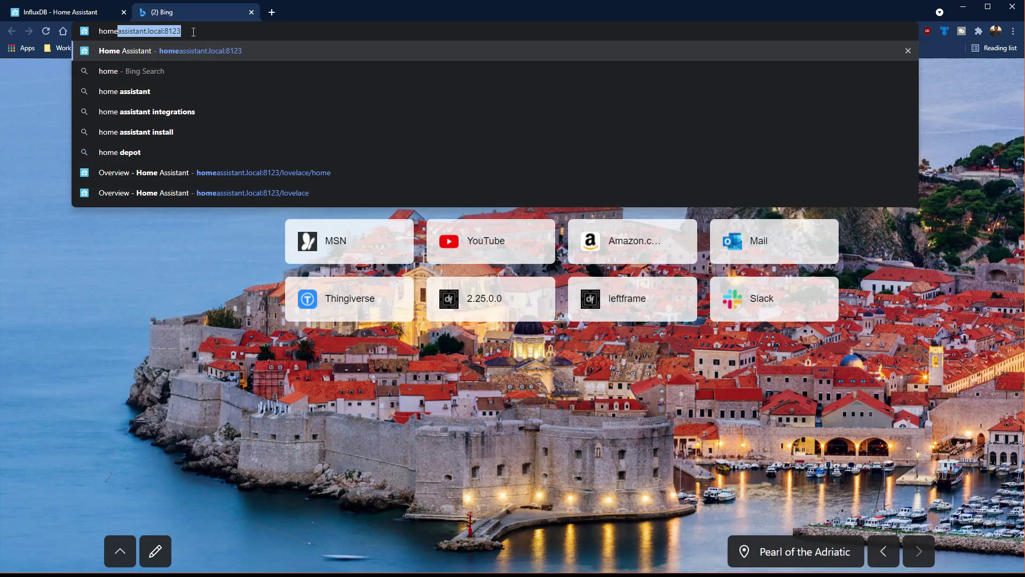
{"action": "key", "text": "Return"}
{"action": "left_click", "coordinate": [413, 72]}
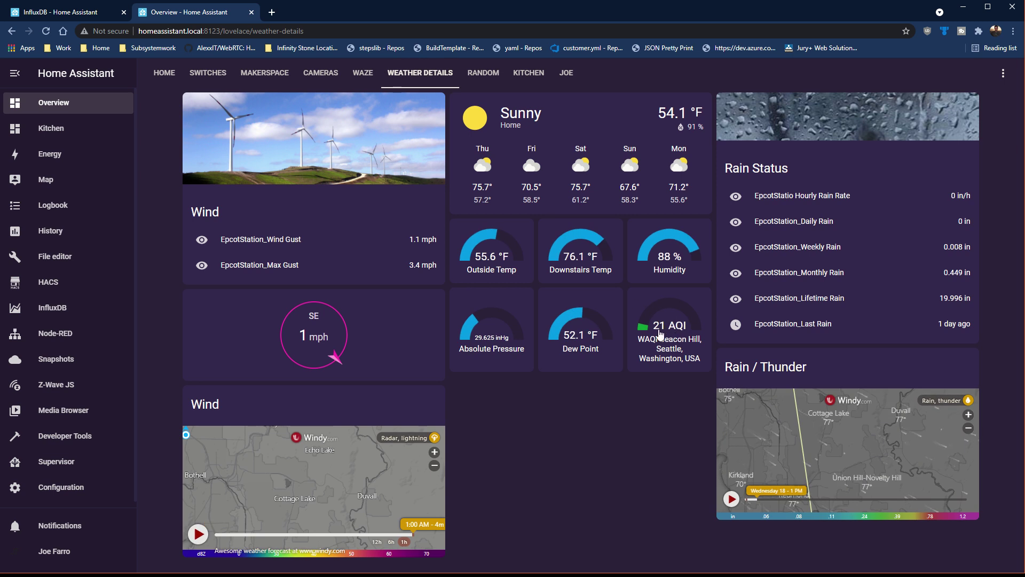
{"action": "left_click", "coordinate": [674, 338]}
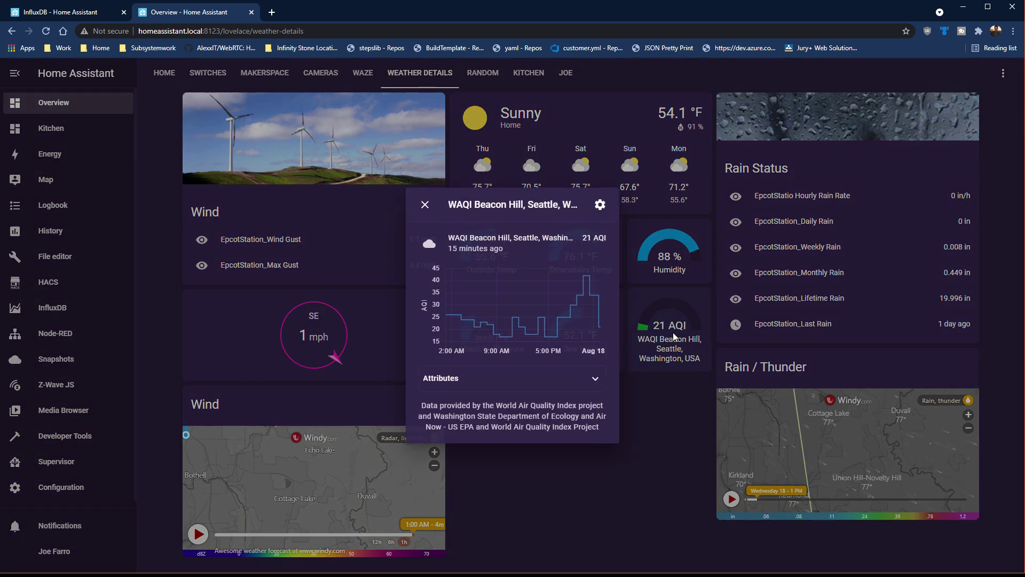
{"action": "left_click", "coordinate": [584, 373]}
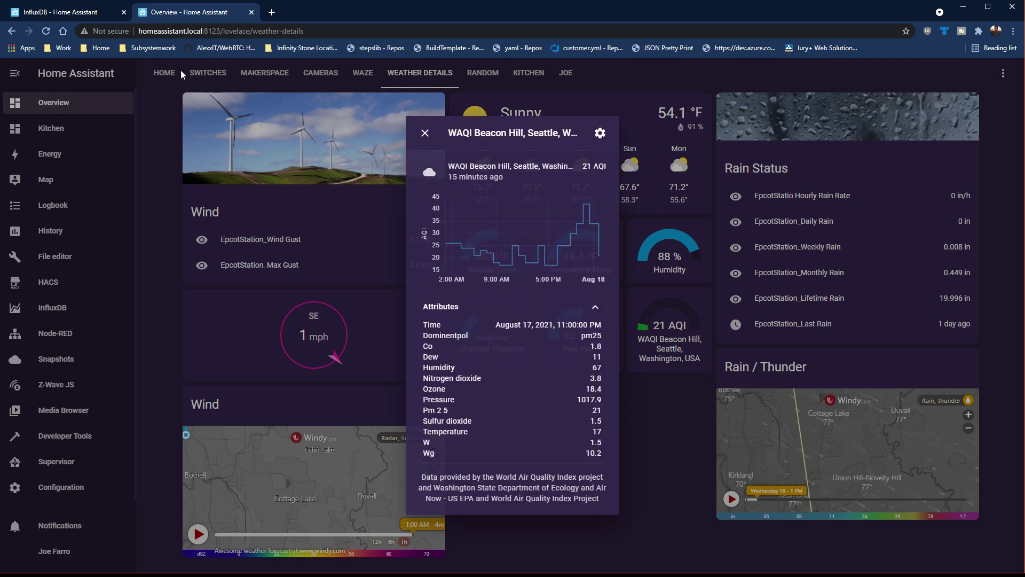
Back in InfluxDB, plot the AQI value field over the past 2 days, grouped by entity_id
{"action": "left_click", "coordinate": [67, 16]}
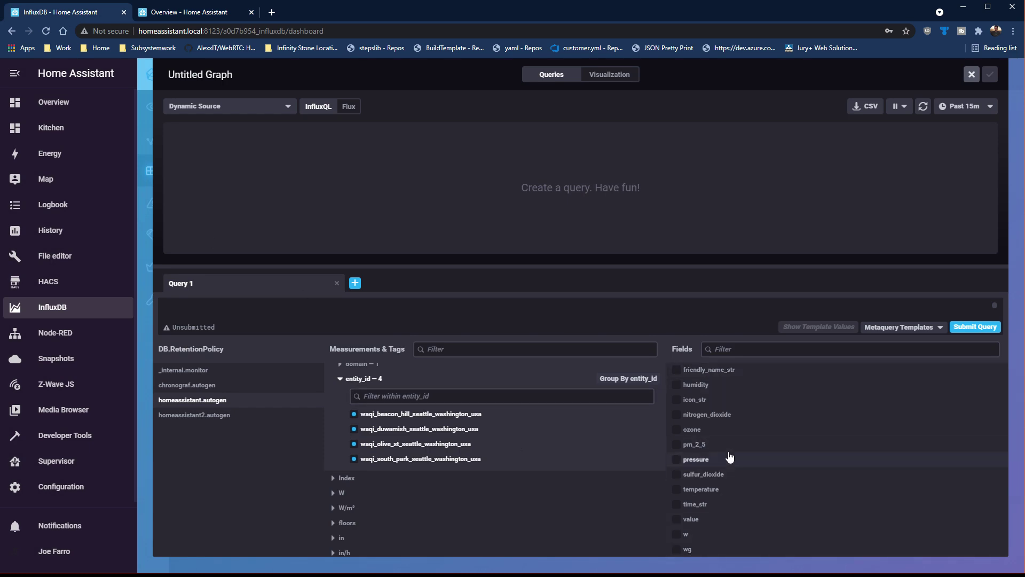
{"action": "left_click", "coordinate": [689, 520]}
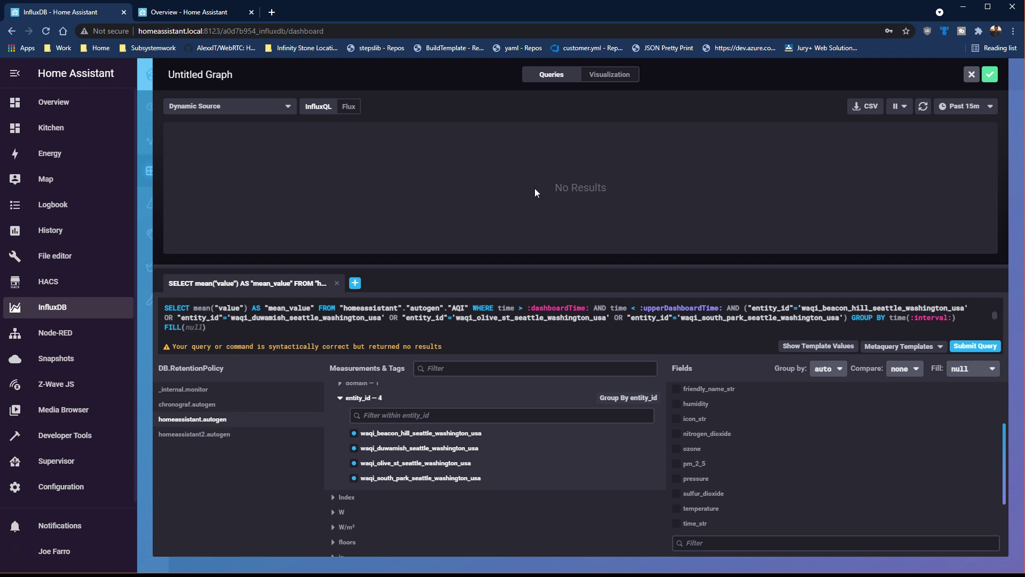
{"action": "left_click", "coordinate": [965, 107]}
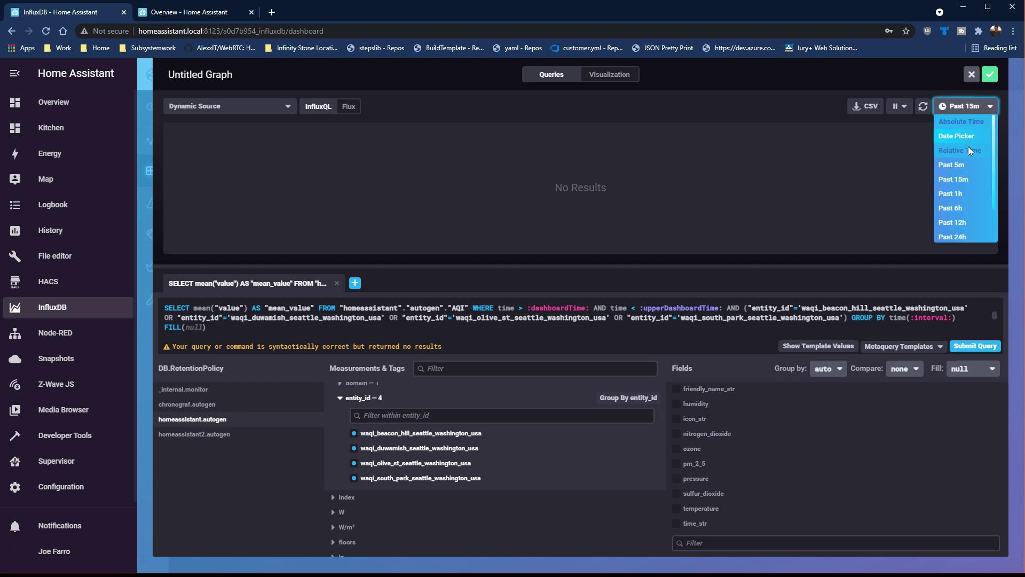
{"action": "scroll", "coordinate": [972, 209], "scroll_direction": "down", "scroll_amount": 1}
{"action": "left_click", "coordinate": [972, 209]}
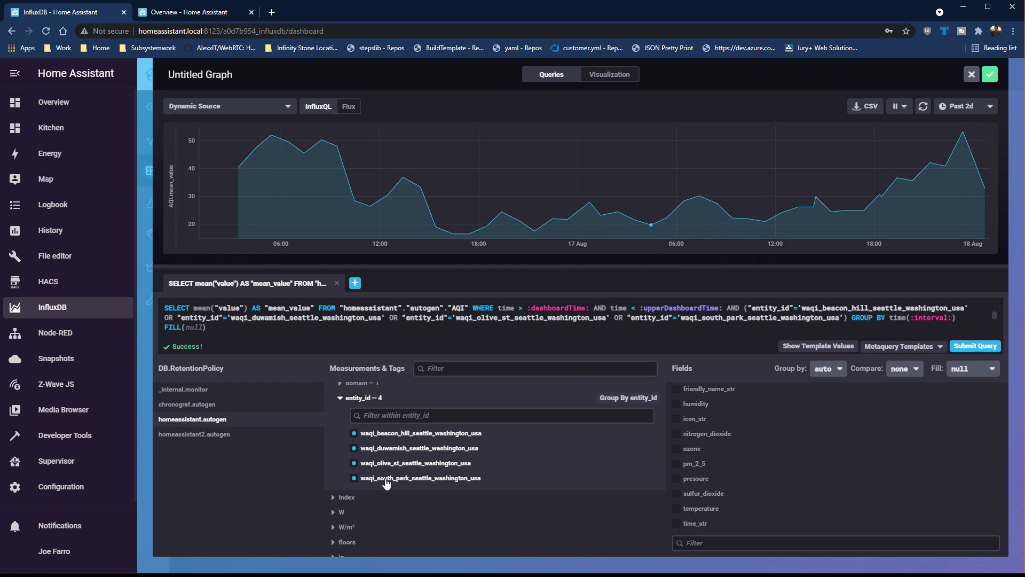
{"action": "left_click", "coordinate": [622, 403]}
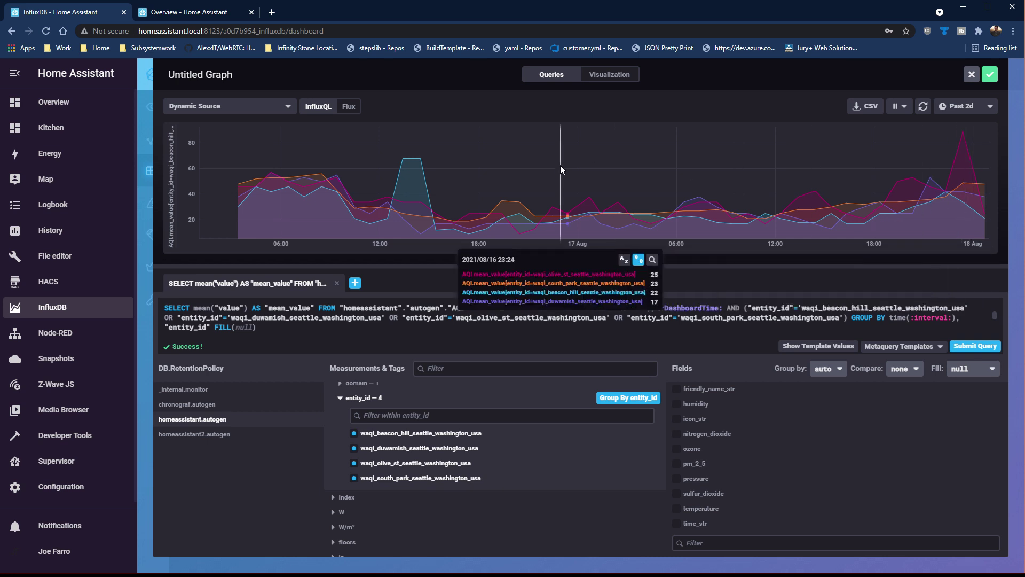
Try the Cthulhu line colors on the AQI graph, switch to Ectoplasm, and save the cell
{"action": "left_click", "coordinate": [631, 76]}
{"action": "left_click", "coordinate": [535, 374]}
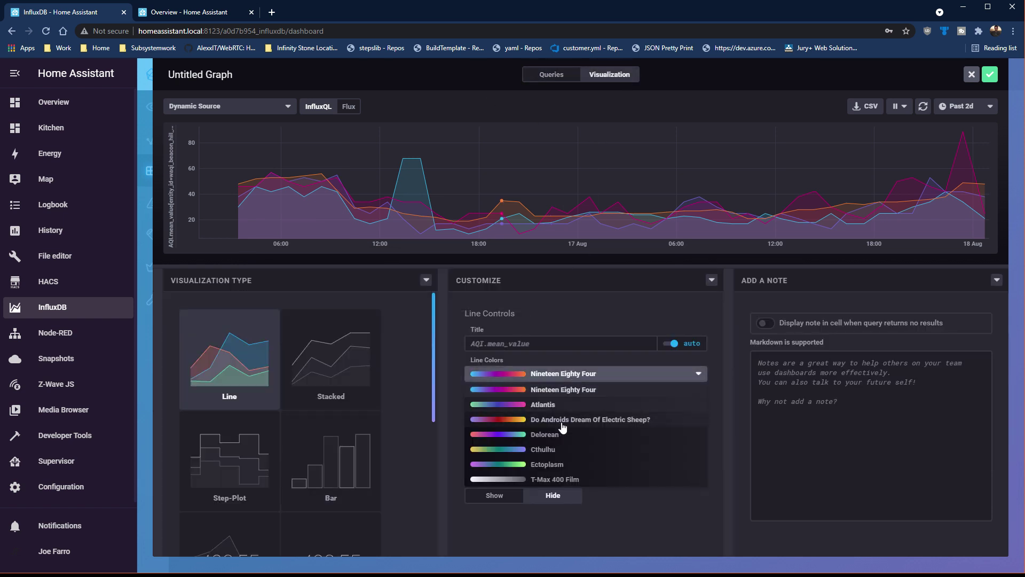
{"action": "left_click", "coordinate": [563, 454]}
{"action": "left_click", "coordinate": [573, 374]}
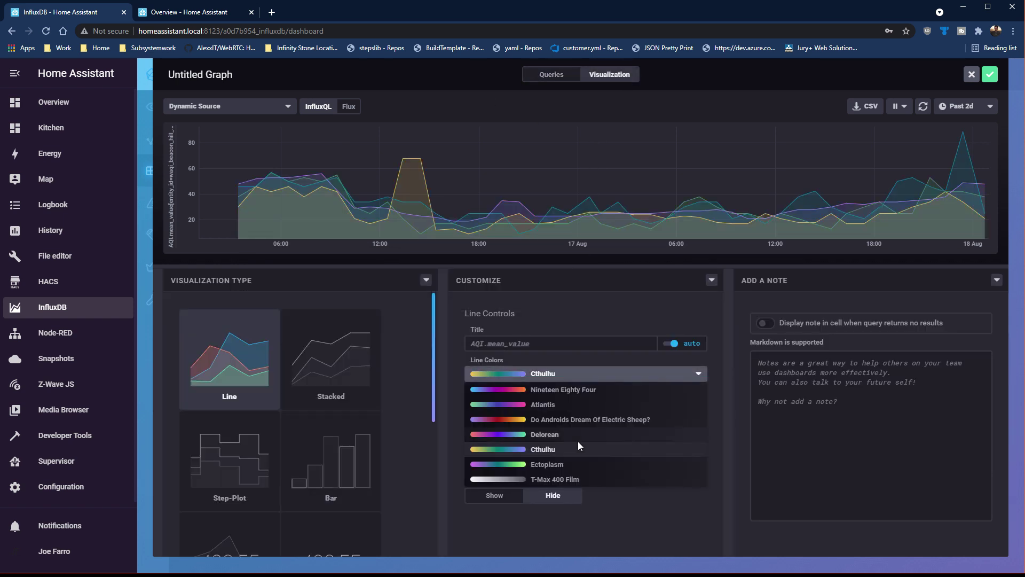
{"action": "left_click", "coordinate": [575, 464]}
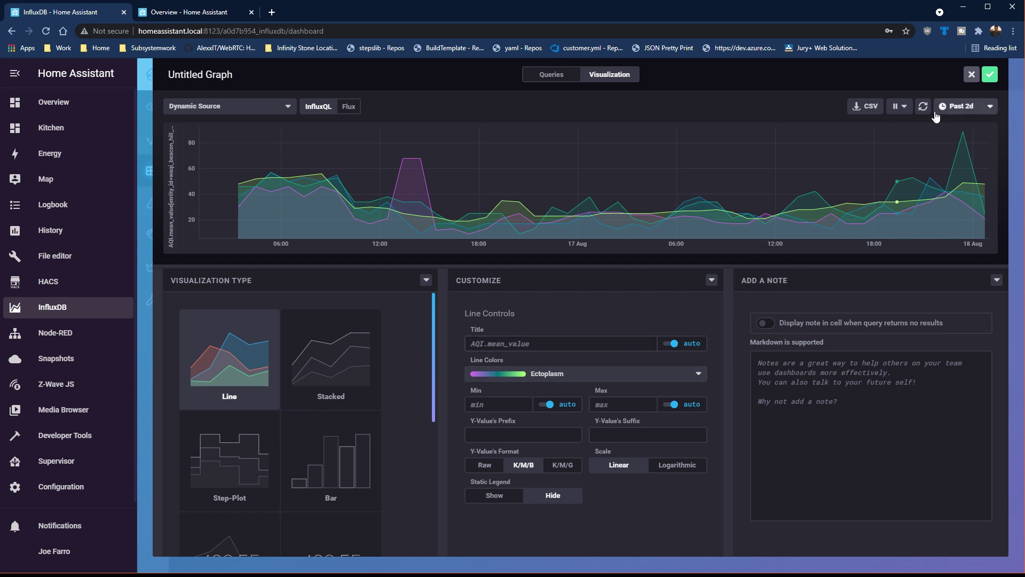
{"action": "left_click", "coordinate": [990, 75]}
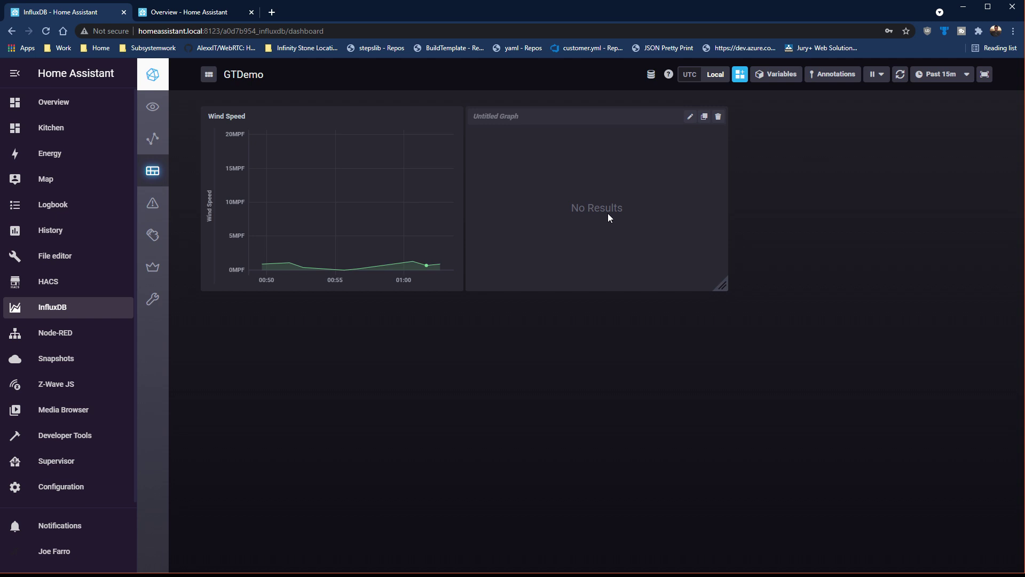
Set the GTDemo dashboard's time range to the past 12 hours
{"action": "left_click", "coordinate": [950, 79]}
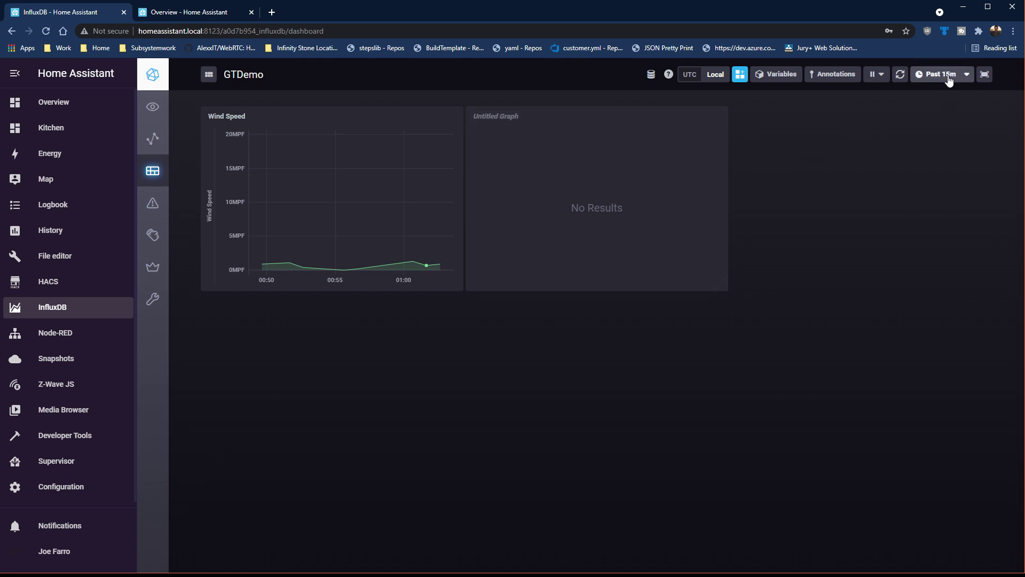
{"action": "left_click", "coordinate": [941, 190]}
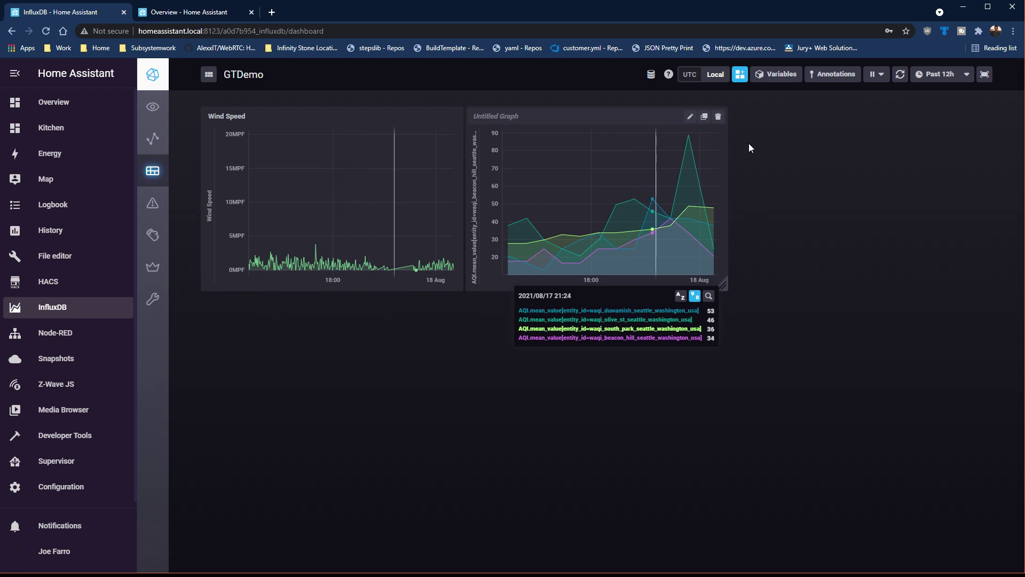
Set the dashboard's time range to the past 2 days and widen the untitled AQI cell to about 1.75 times its width
{"action": "left_click", "coordinate": [960, 78]}
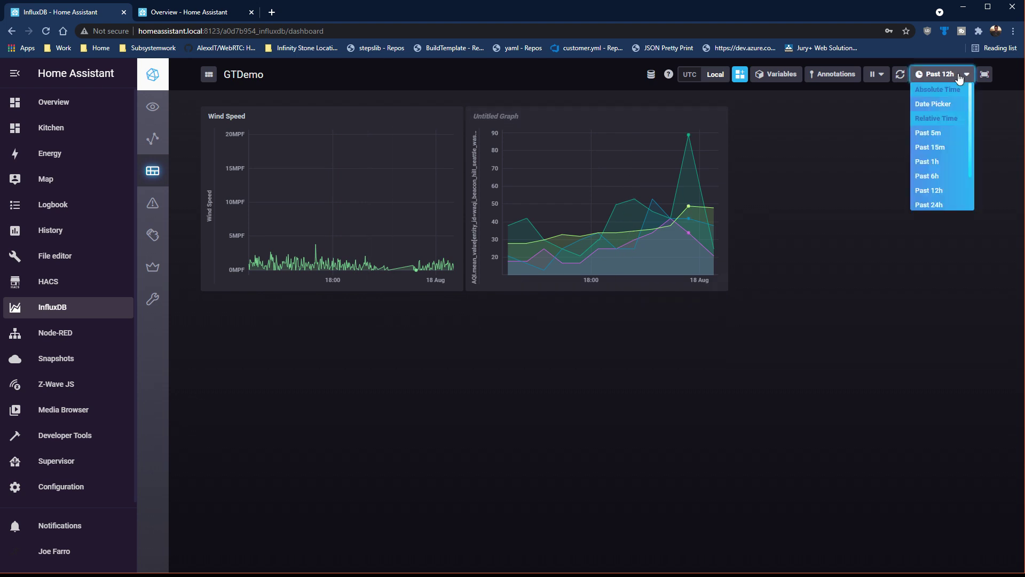
{"action": "left_click", "coordinate": [950, 183]}
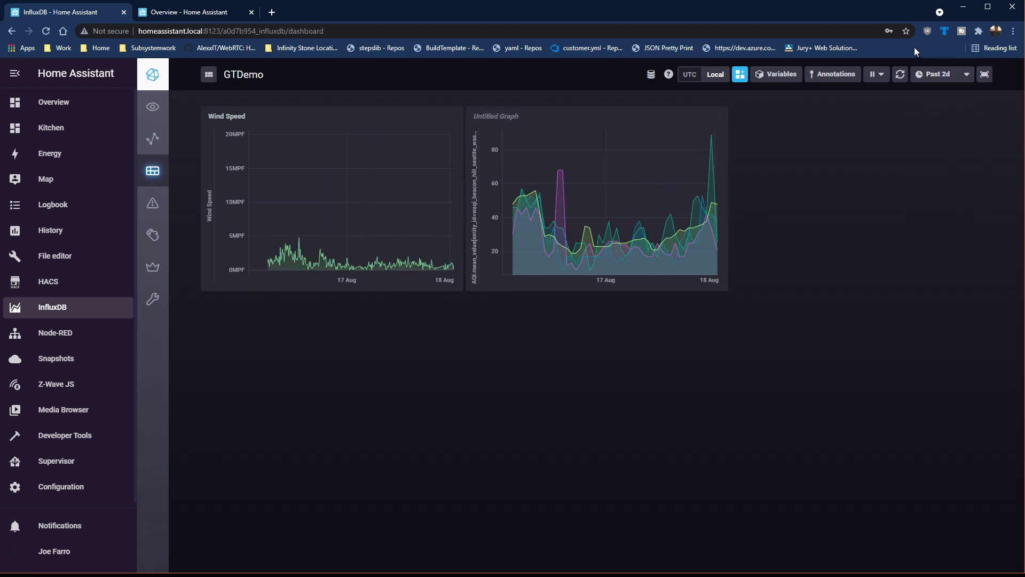
{"action": "left_click_drag", "start_coordinate": [723, 286], "coordinate": [922, 287]}
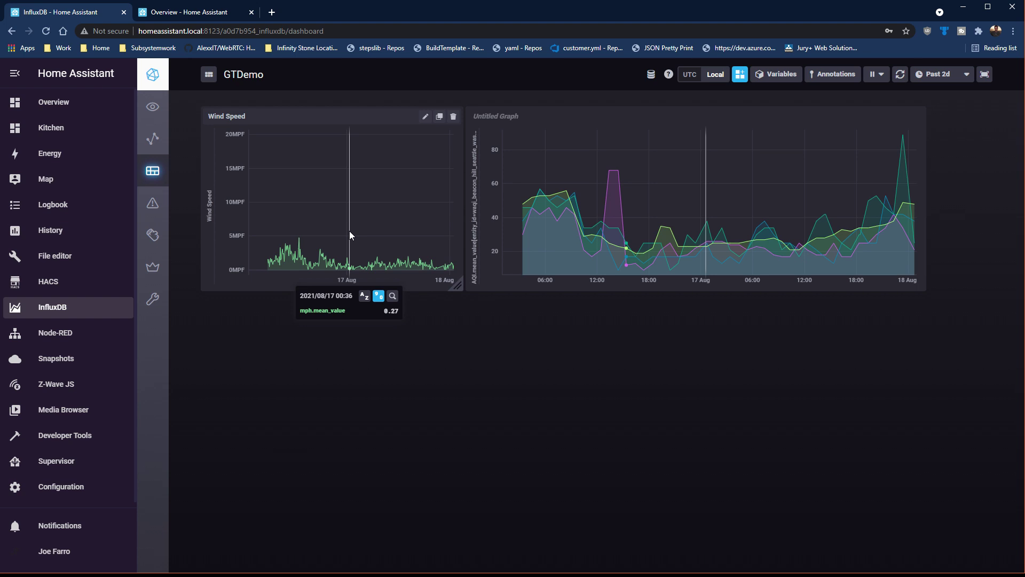
Add a new dashboard cell plotting the °F value field of epcotstation_temp from homeassistant.autogen
{"action": "left_click", "coordinate": [740, 75]}
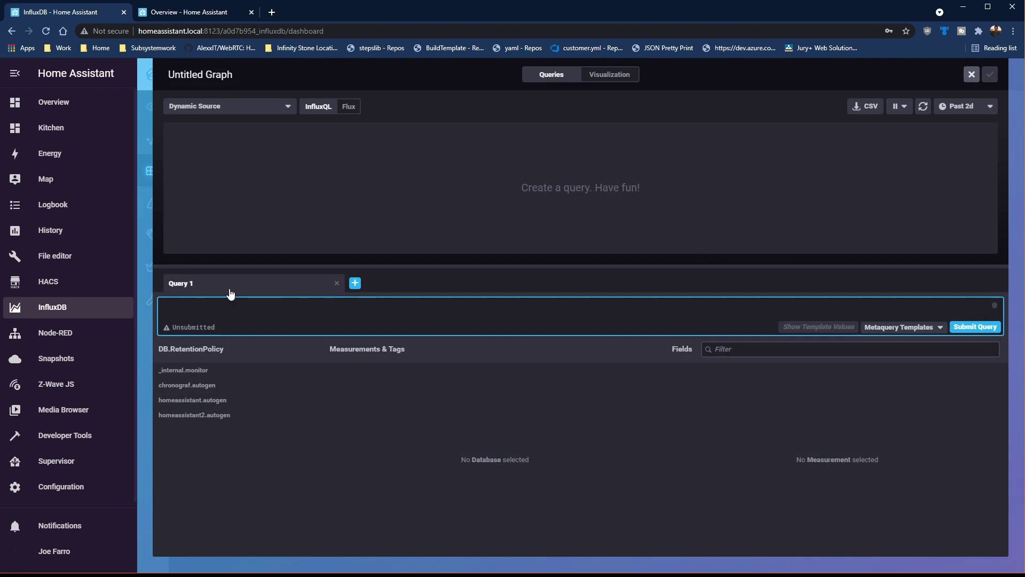
{"action": "left_click", "coordinate": [219, 404]}
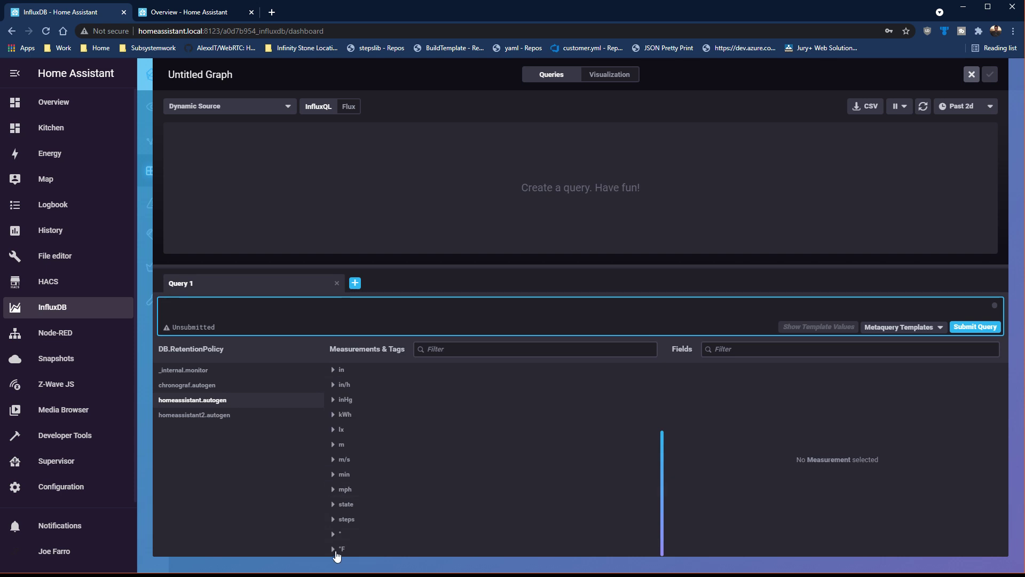
{"action": "left_click", "coordinate": [338, 548]}
{"action": "scroll", "coordinate": [325, 536], "scroll_direction": "down", "scroll_amount": 1}
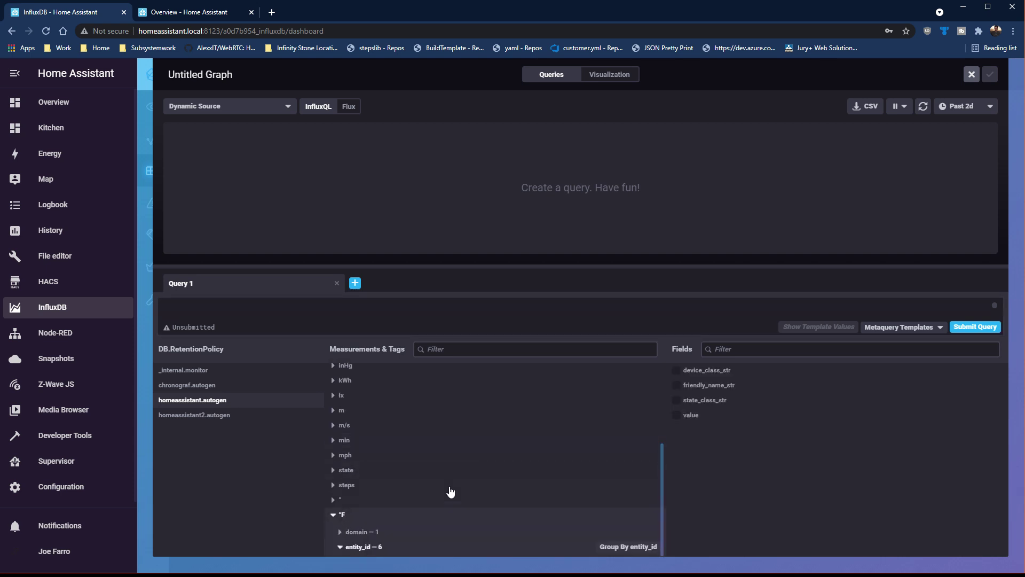
{"action": "left_click", "coordinate": [341, 547]}
{"action": "scroll", "coordinate": [406, 496], "scroll_direction": "down", "scroll_amount": 2}
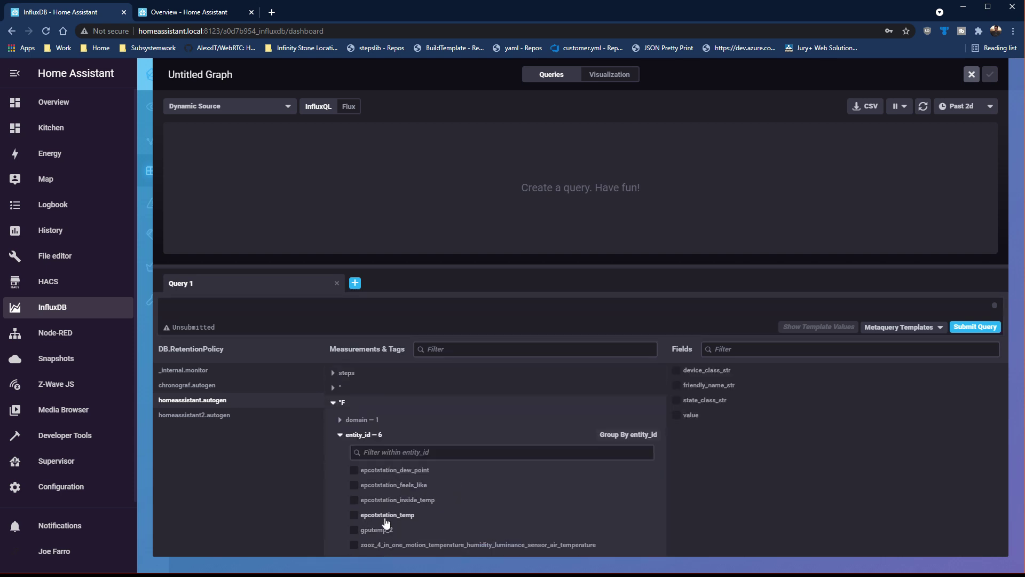
{"action": "left_click", "coordinate": [357, 516]}
{"action": "left_click", "coordinate": [679, 415]}
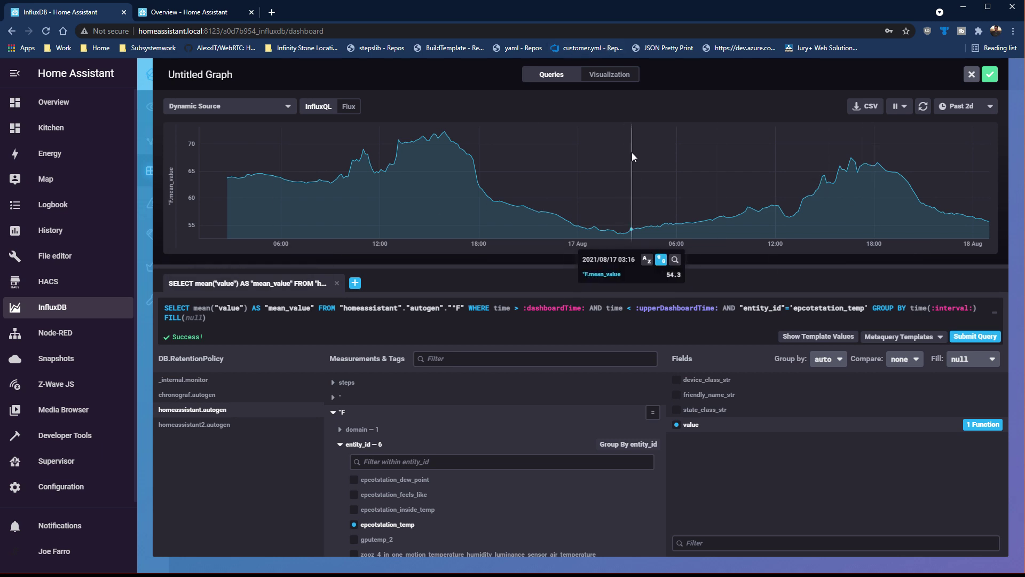
Change the new temperature cell's visualization type to Single Stat
{"action": "left_click", "coordinate": [604, 75]}
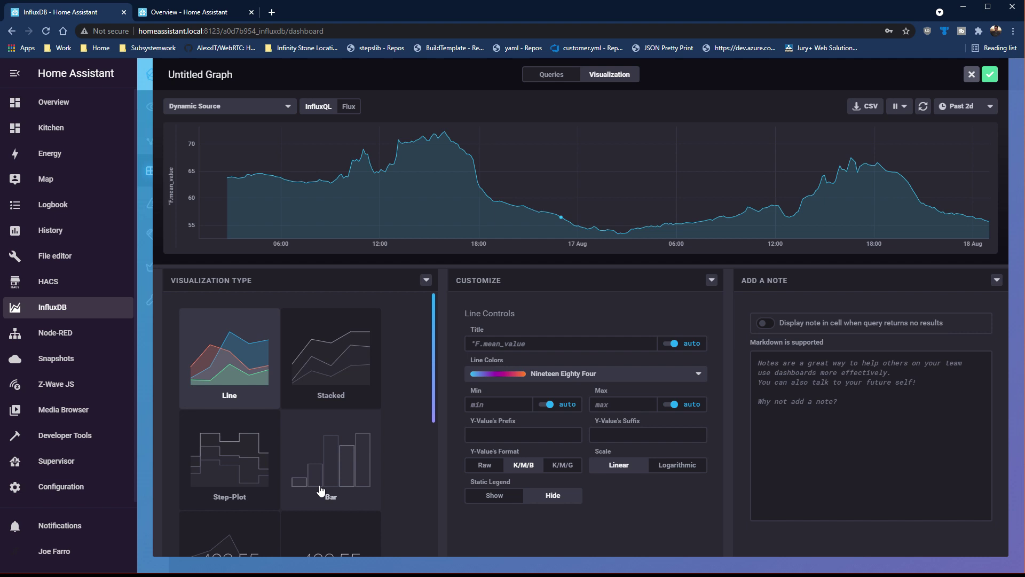
{"action": "scroll", "coordinate": [368, 443], "scroll_direction": "down", "scroll_amount": 5}
{"action": "scroll", "coordinate": [372, 418], "scroll_direction": "up", "scroll_amount": 3}
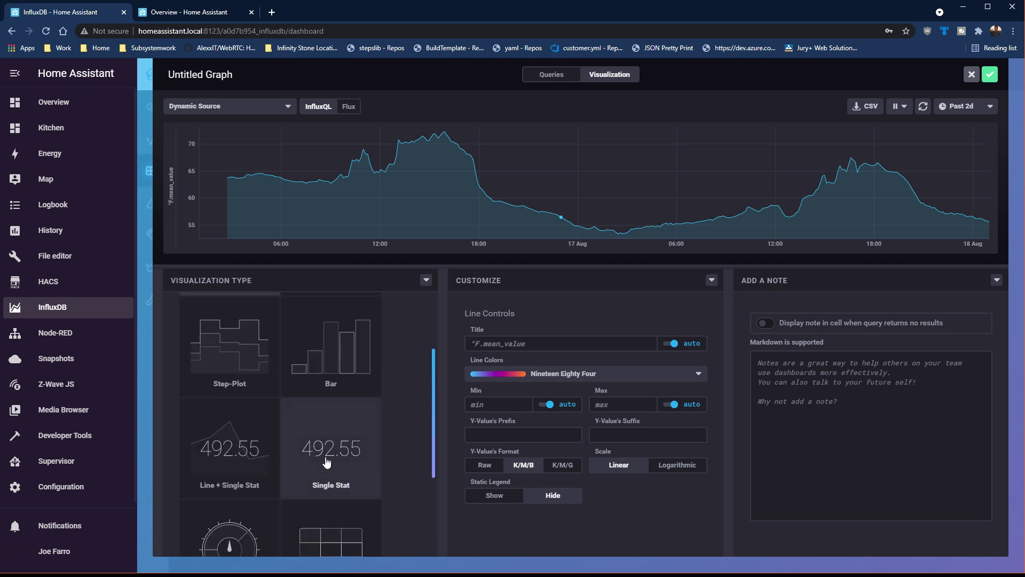
{"action": "left_click", "coordinate": [342, 451]}
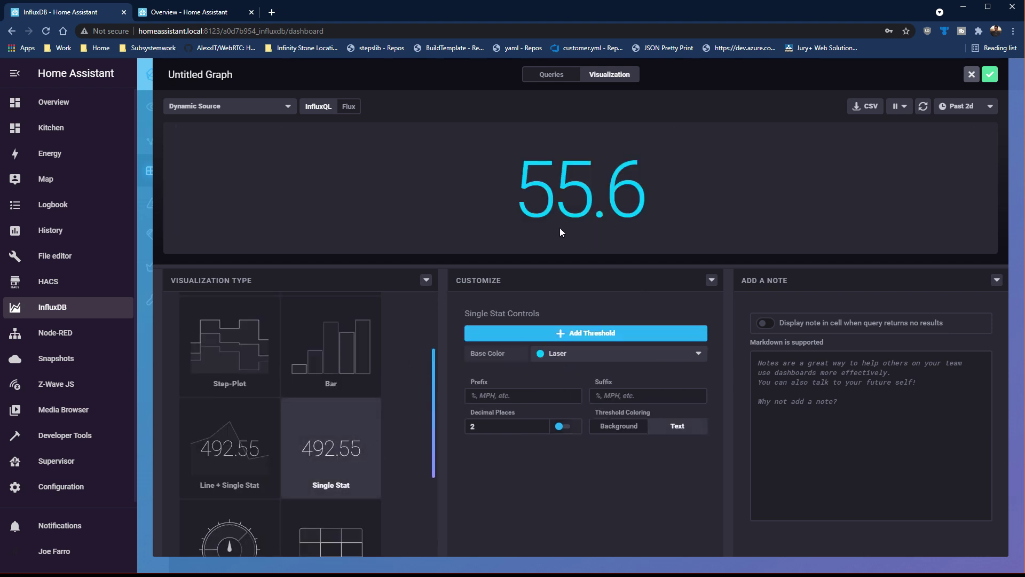
Check the outside temperature on the Home Assistant Weather Details view, closing the AQI details dialog, and return to InfluxDB
{"action": "left_click", "coordinate": [187, 13]}
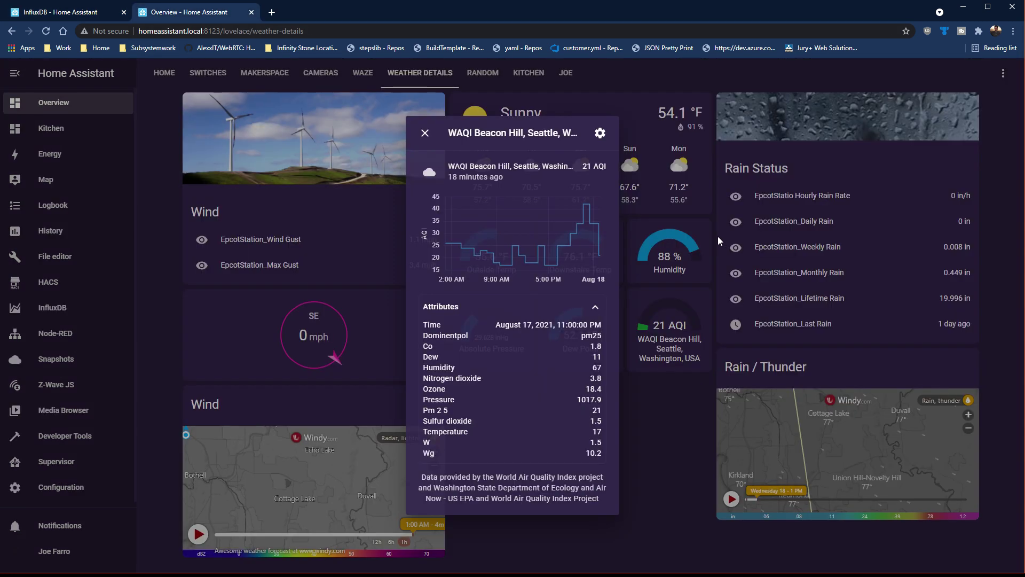
{"action": "left_click", "coordinate": [423, 134]}
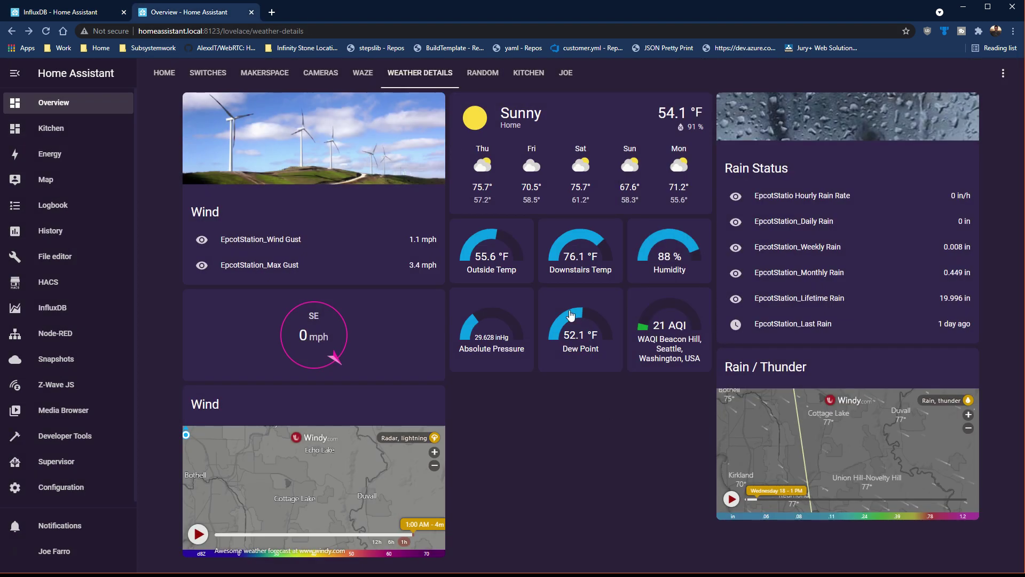
{"action": "left_click", "coordinate": [39, 8]}
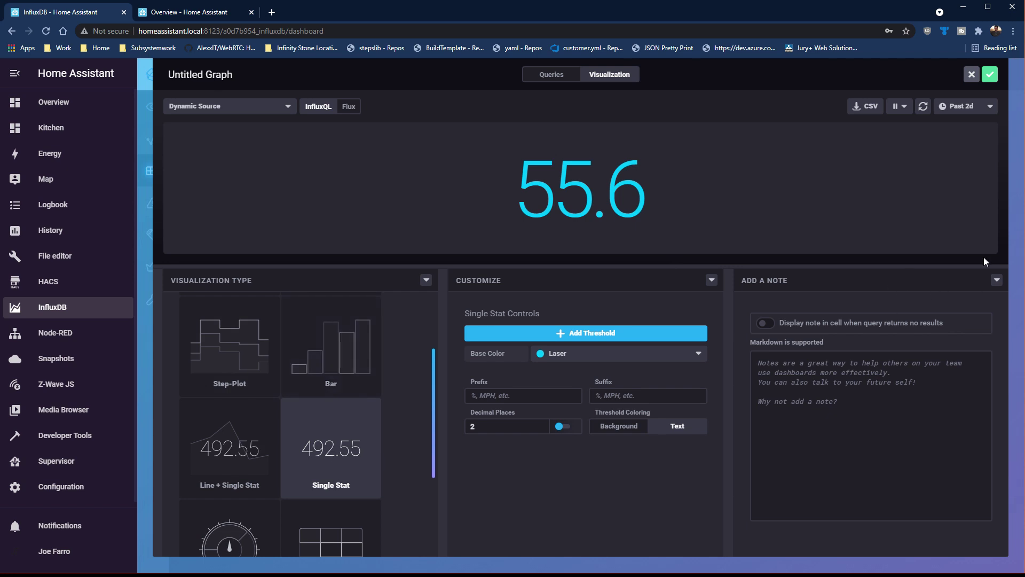
Name the single-stat cell "Temperature Outdoor" and save it to the dashboard
{"action": "left_click", "coordinate": [236, 79]}
{"action": "type", "text": "Temperature Outdoor"}
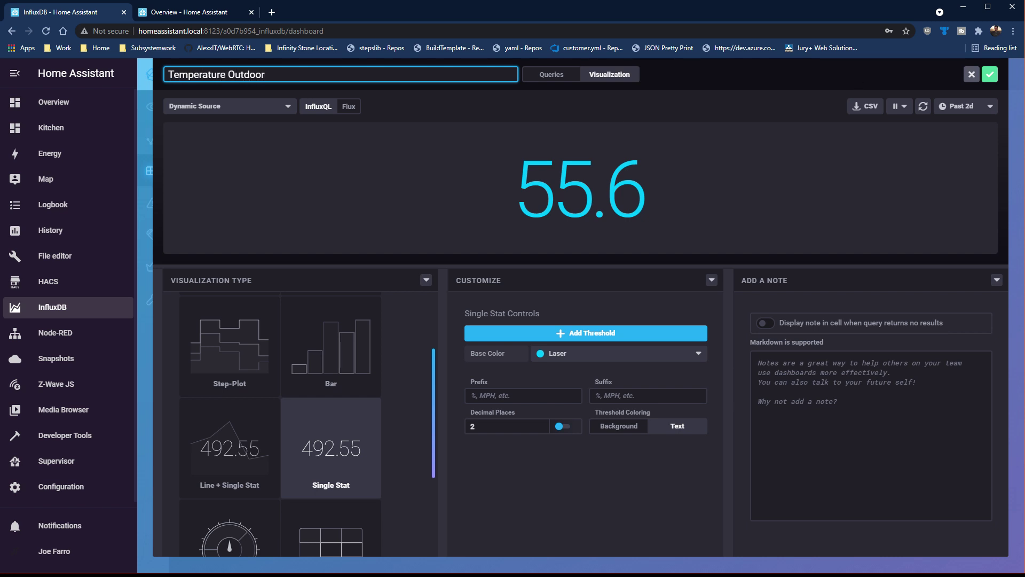
{"action": "left_click", "coordinate": [990, 74]}
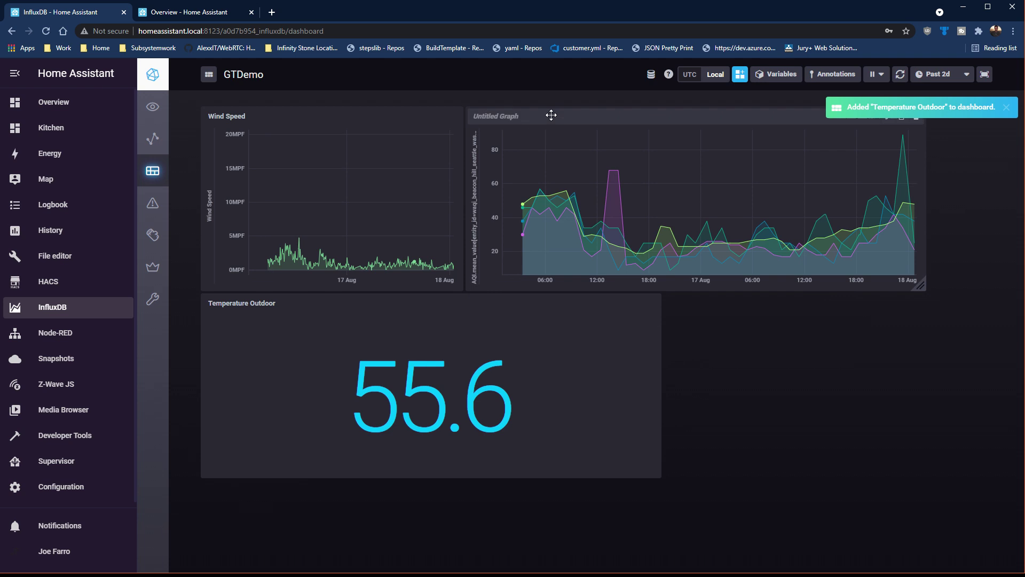
Rename the untitled AQI graph "Air Quality" and save it, and shrink the Temperature Outdoor cell to the Wind Speed cell's width and about half its height
{"action": "left_click", "coordinate": [886, 118]}
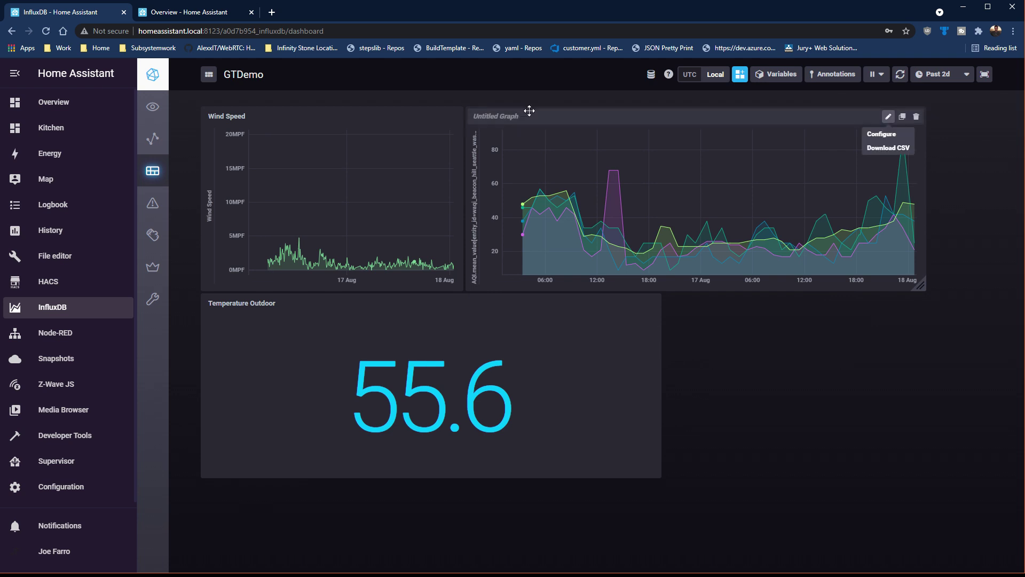
{"action": "left_click", "coordinate": [882, 134]}
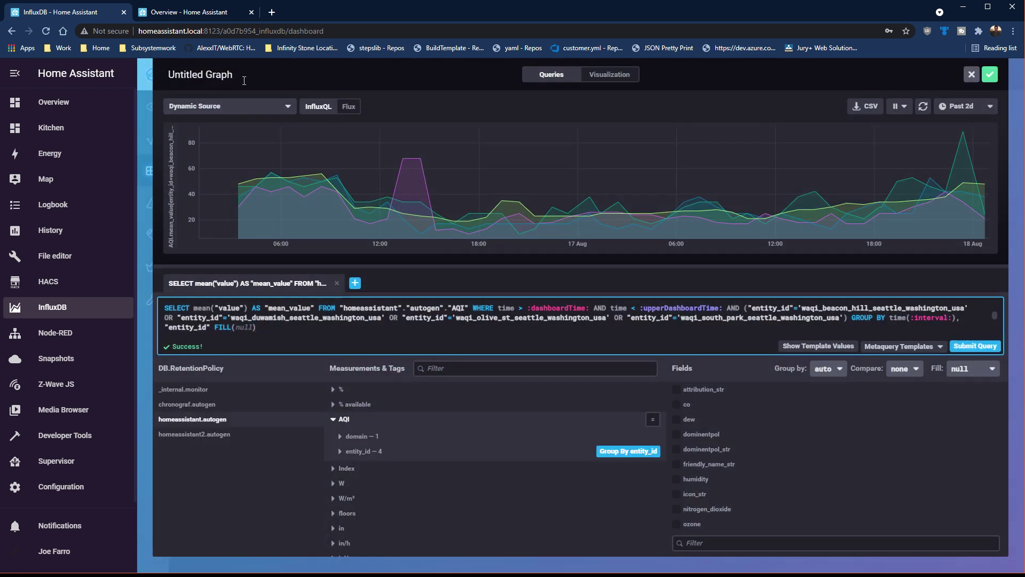
{"action": "left_click", "coordinate": [241, 73]}
{"action": "type", "text": "Air Quality"}
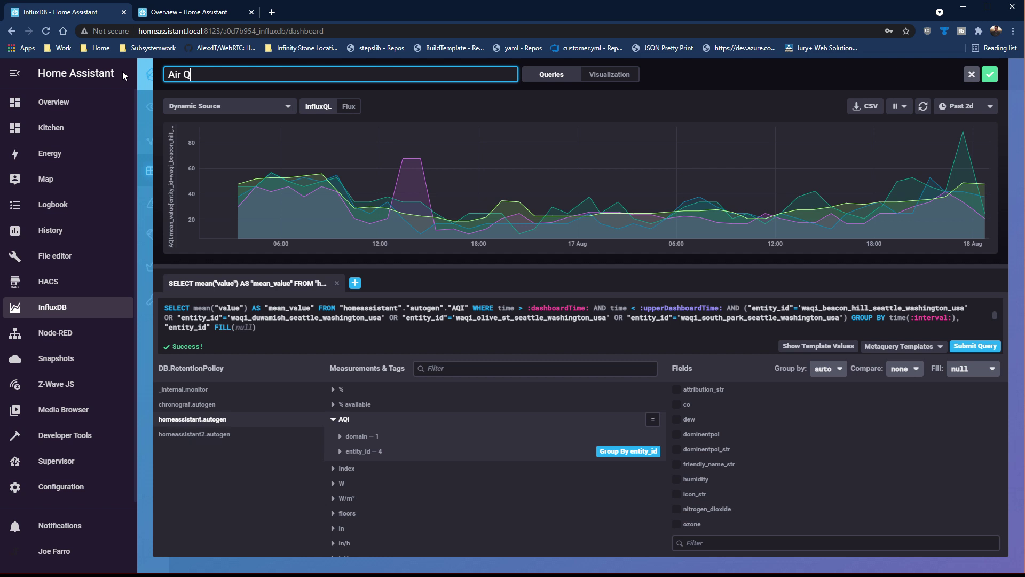
{"action": "left_click", "coordinate": [989, 74]}
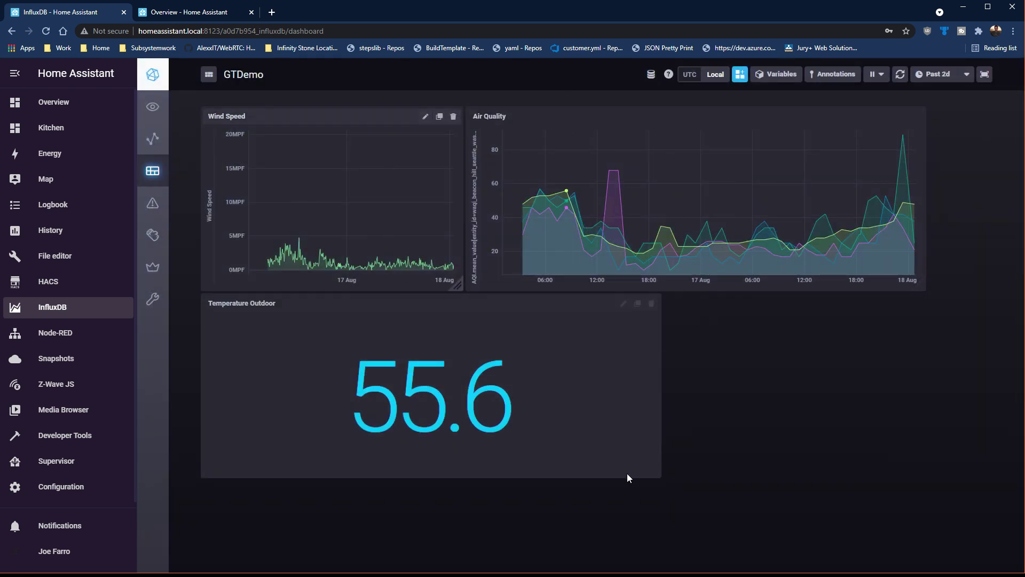
{"action": "left_click_drag", "start_coordinate": [656, 471], "coordinate": [461, 393]}
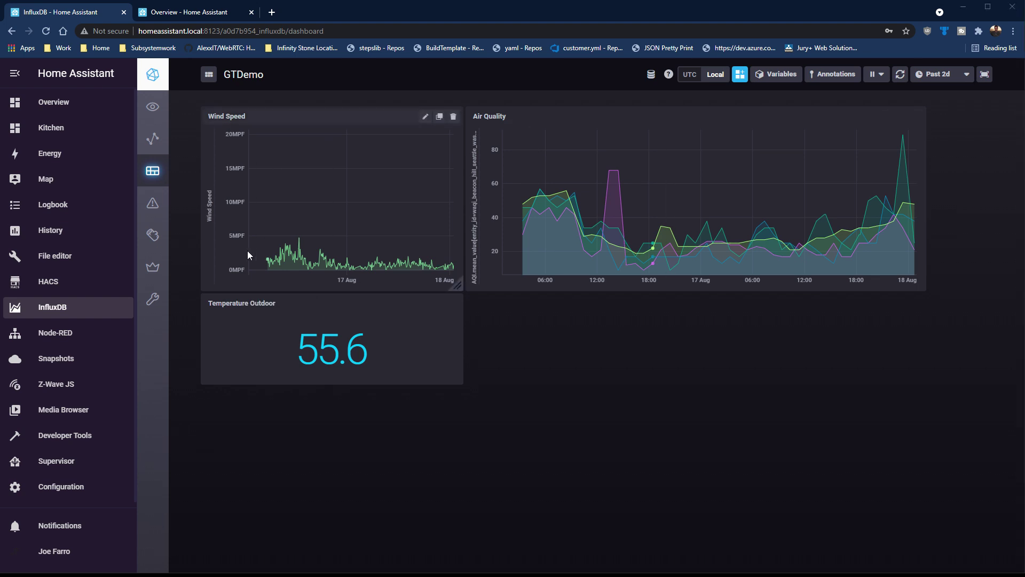
Start a new alert rule named "Its really hot" with the Threshold alert type
{"action": "left_click", "coordinate": [166, 212]}
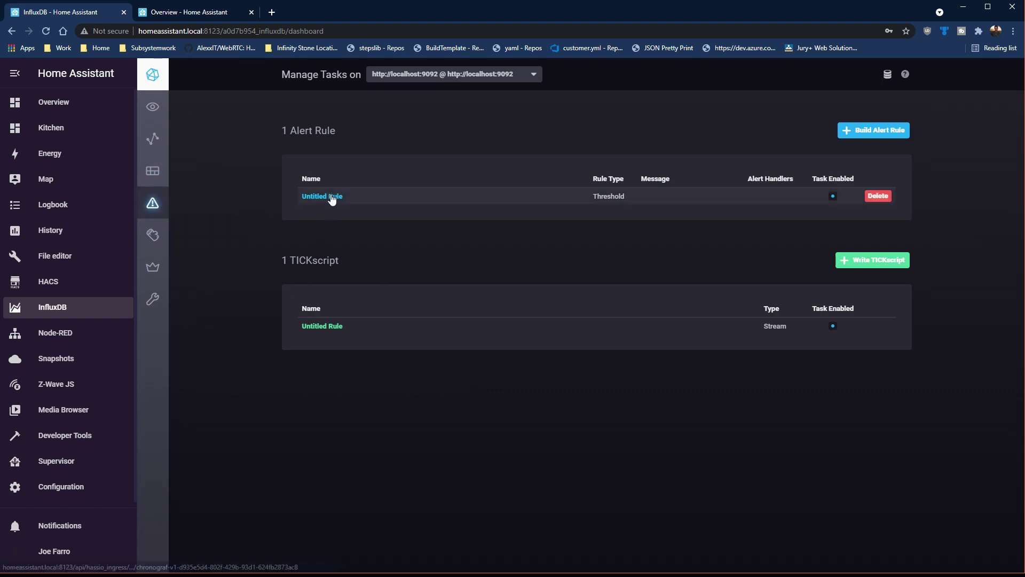
{"action": "left_click", "coordinate": [871, 133]}
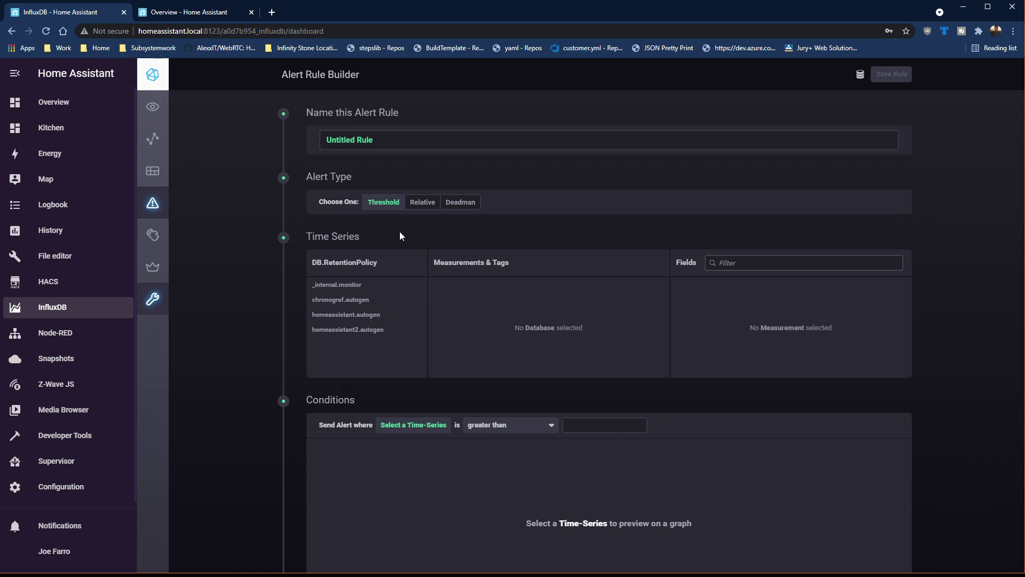
{"action": "triple_click", "coordinate": [390, 139]}
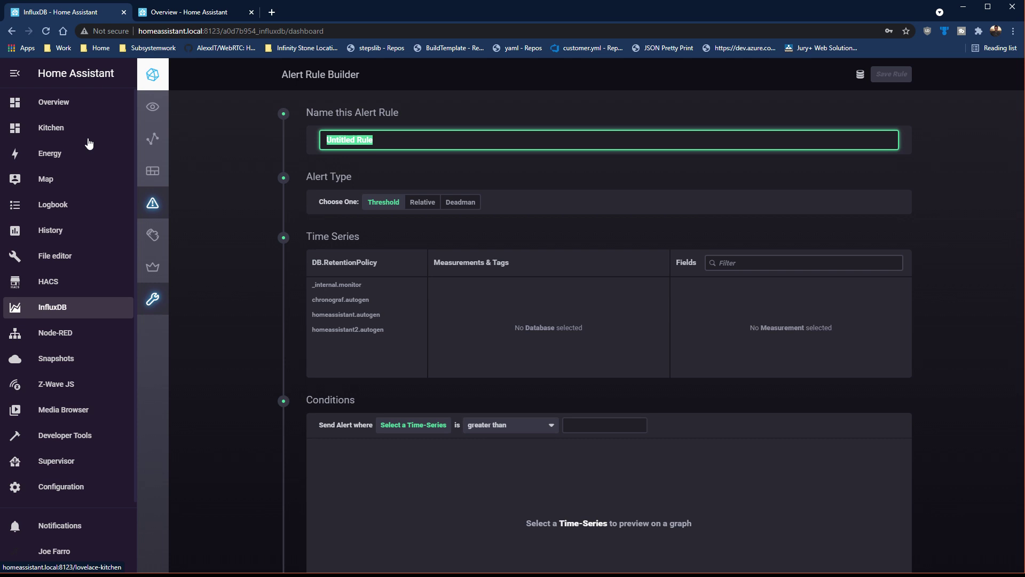
{"action": "type", "text": "Its really hot"}
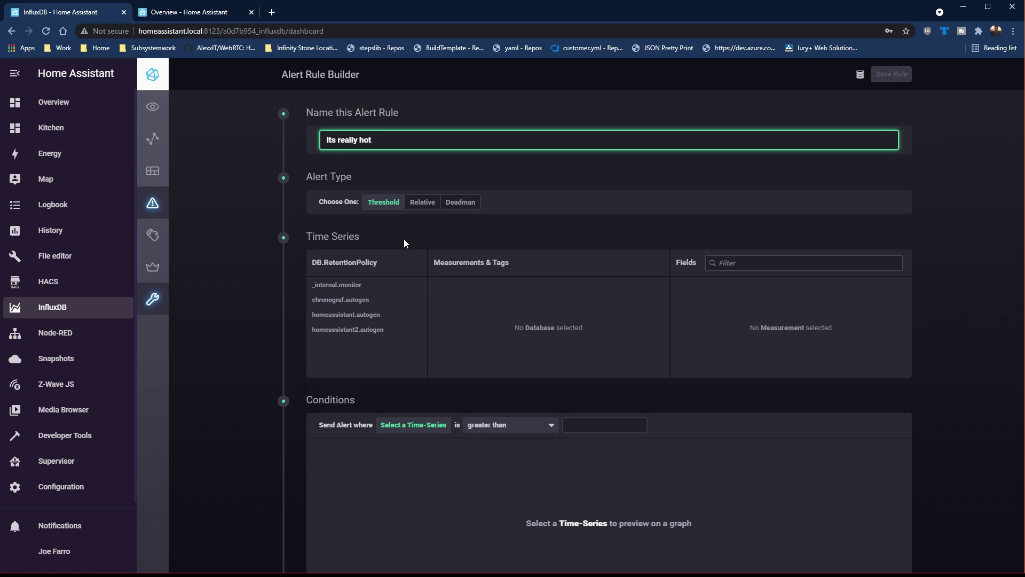
{"action": "left_click", "coordinate": [372, 206]}
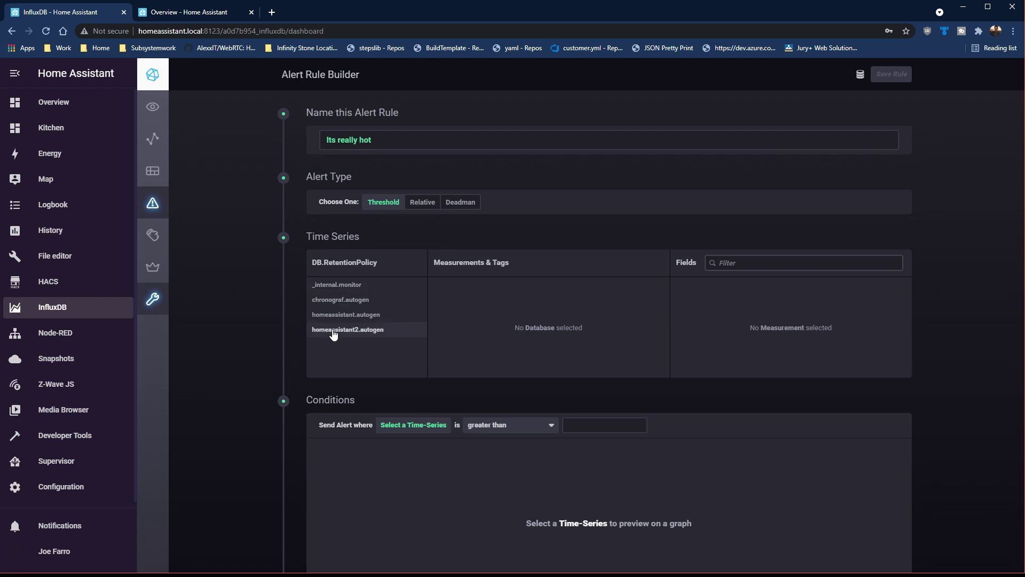
Set the alert's time series to the °F value field of epcotstation_temp in homeassistant.autogen
{"action": "left_click", "coordinate": [347, 315]}
{"action": "scroll", "coordinate": [476, 320], "scroll_direction": "down", "scroll_amount": 5}
{"action": "scroll", "coordinate": [451, 264], "scroll_direction": "down", "scroll_amount": 2}
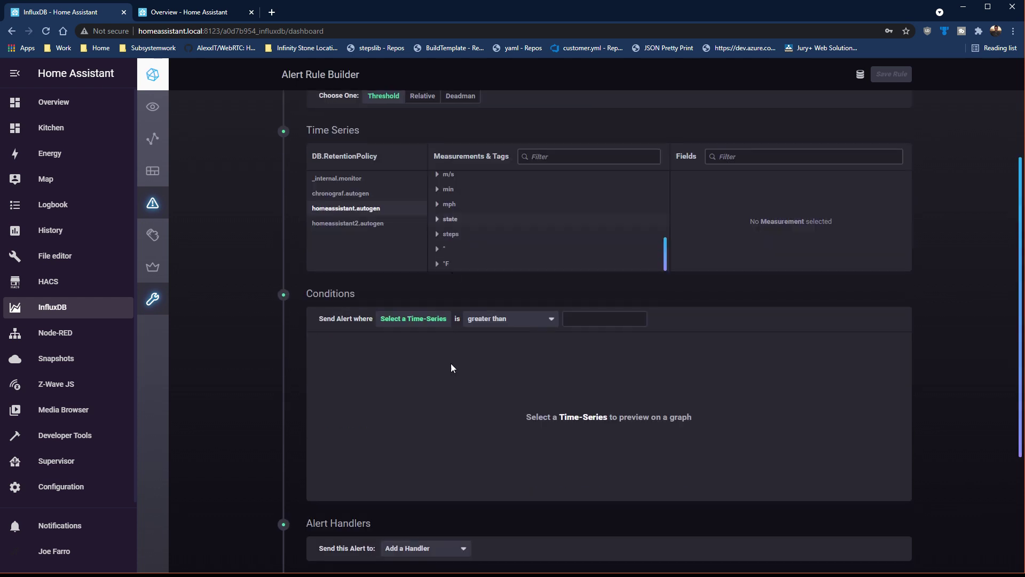
{"action": "left_click", "coordinate": [449, 264]}
{"action": "scroll", "coordinate": [515, 272], "scroll_direction": "down", "scroll_amount": 1}
{"action": "scroll", "coordinate": [507, 259], "scroll_direction": "down", "scroll_amount": 3}
{"action": "scroll", "coordinate": [497, 259], "scroll_direction": "up", "scroll_amount": 3}
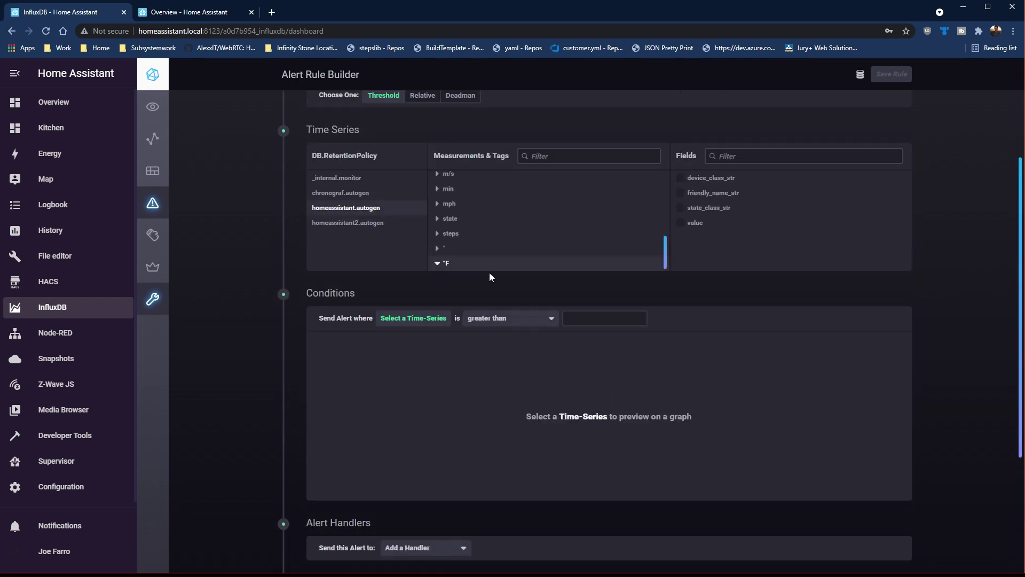
{"action": "left_click", "coordinate": [689, 222]}
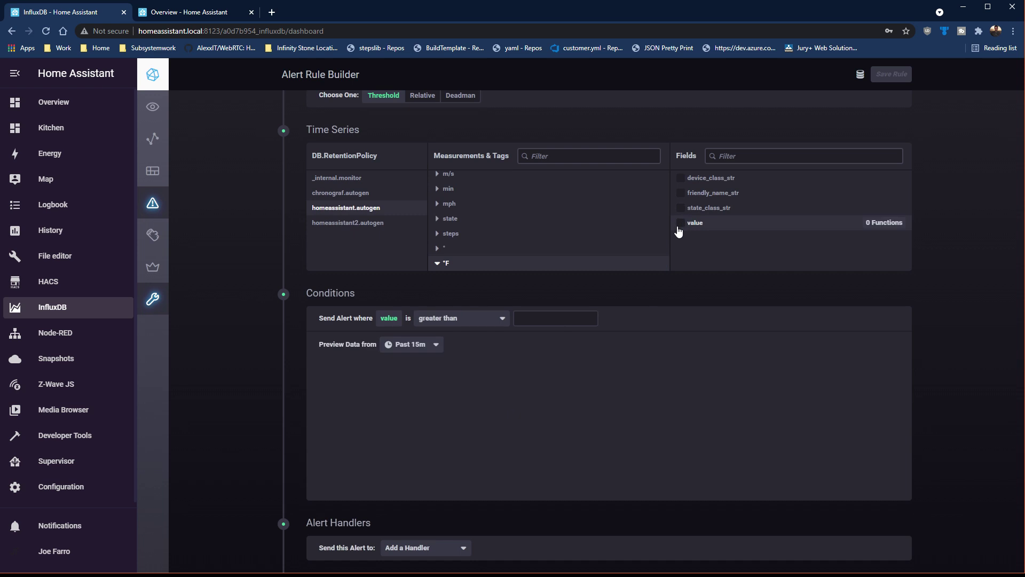
{"action": "scroll", "coordinate": [526, 244], "scroll_direction": "down", "scroll_amount": 1}
{"action": "scroll", "coordinate": [513, 243], "scroll_direction": "down", "scroll_amount": 1}
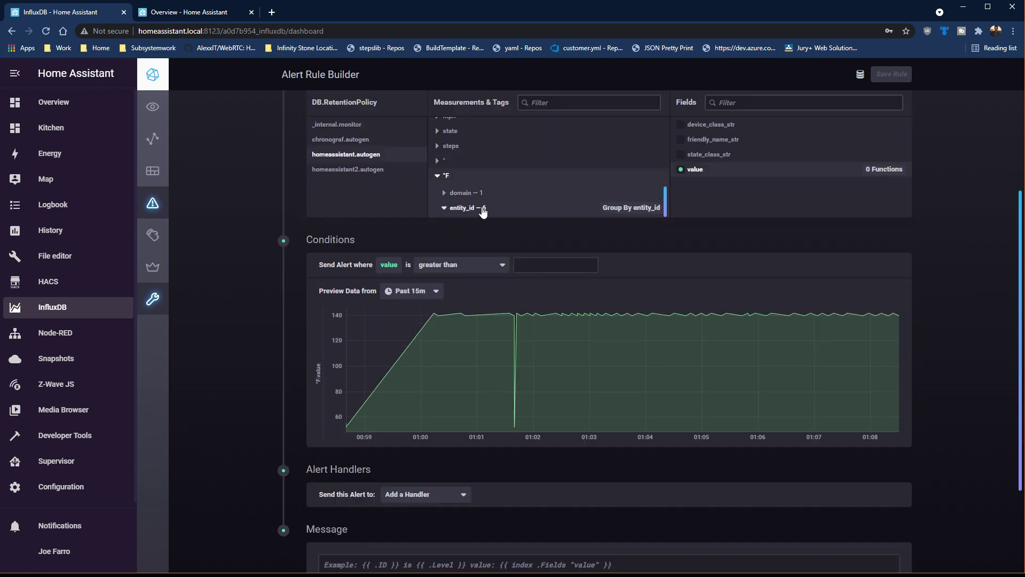
{"action": "left_click", "coordinate": [481, 211]}
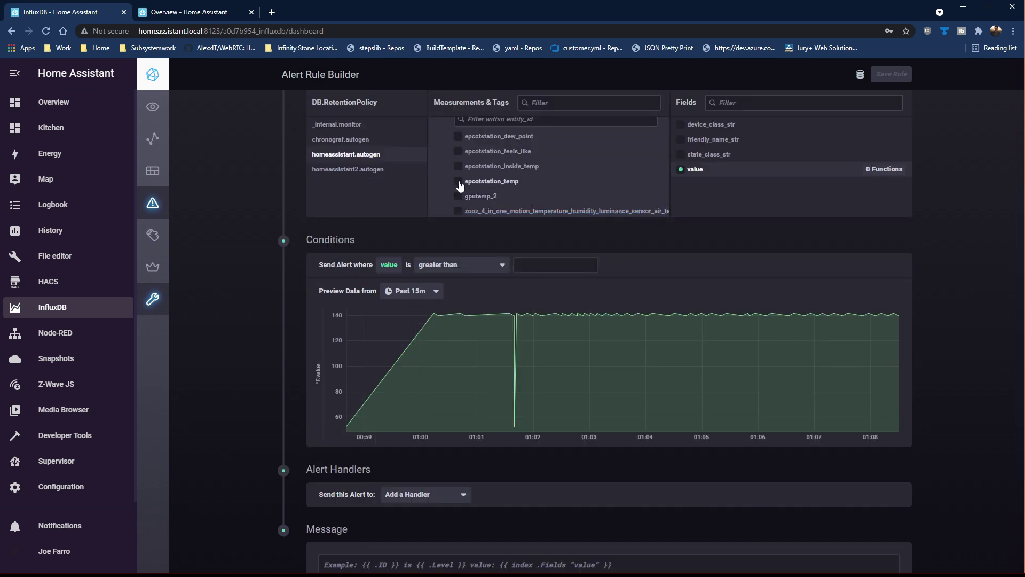
{"action": "left_click", "coordinate": [483, 181]}
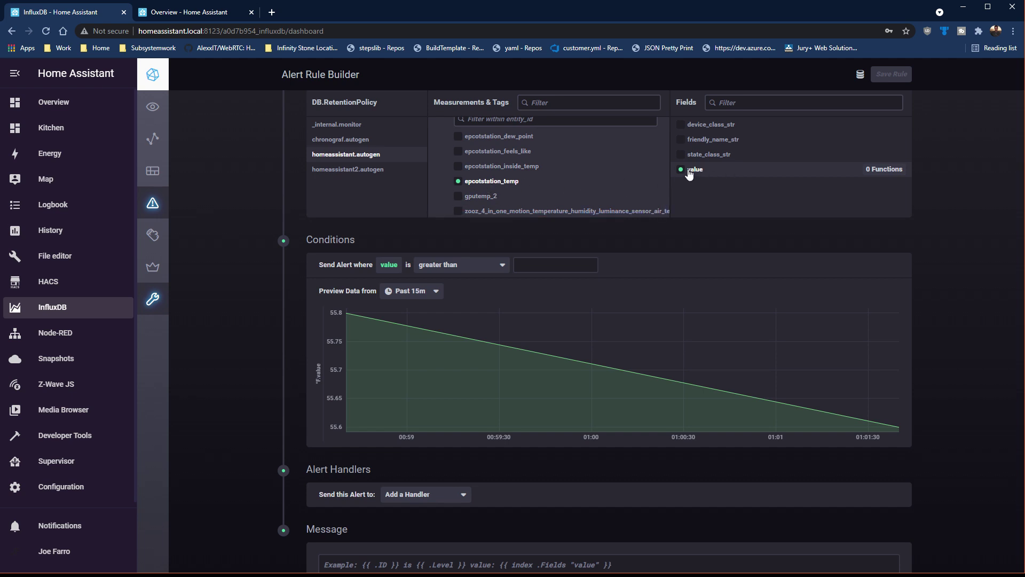
Set the alert condition's preview data range to the past 24 hours
{"action": "scroll", "coordinate": [622, 301], "scroll_direction": "up", "scroll_amount": 1}
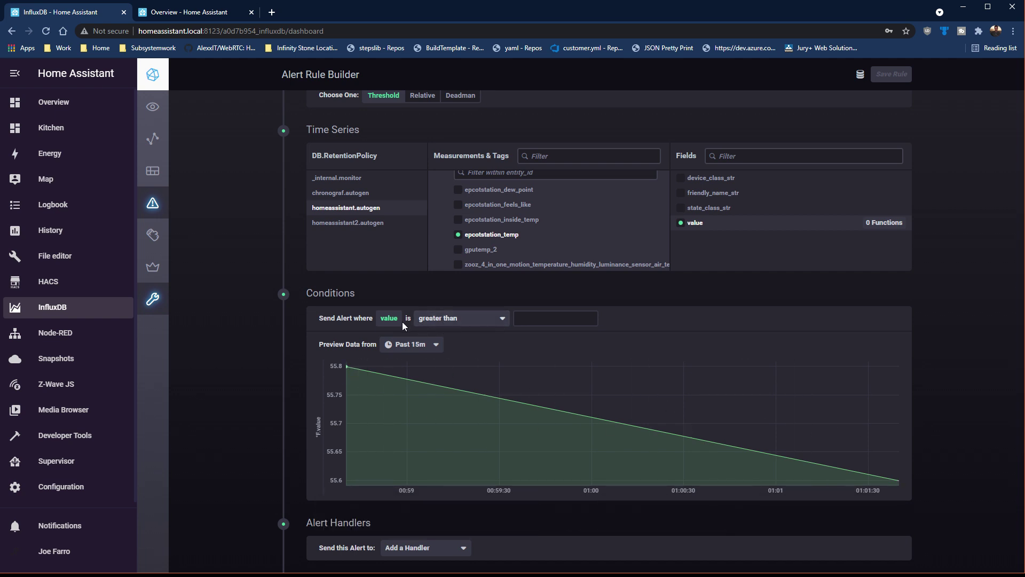
{"action": "left_click", "coordinate": [420, 344]}
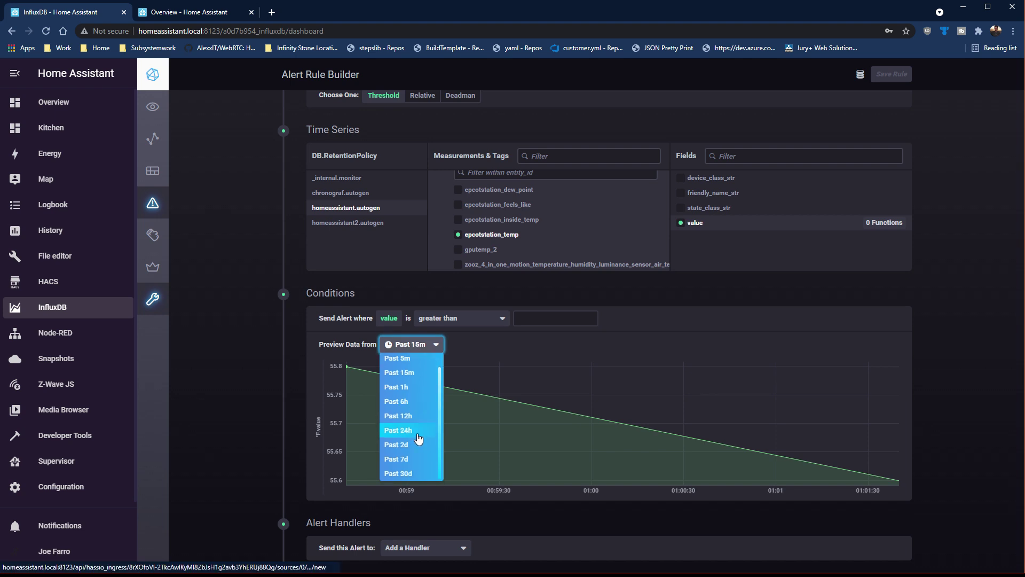
{"action": "left_click", "coordinate": [414, 431]}
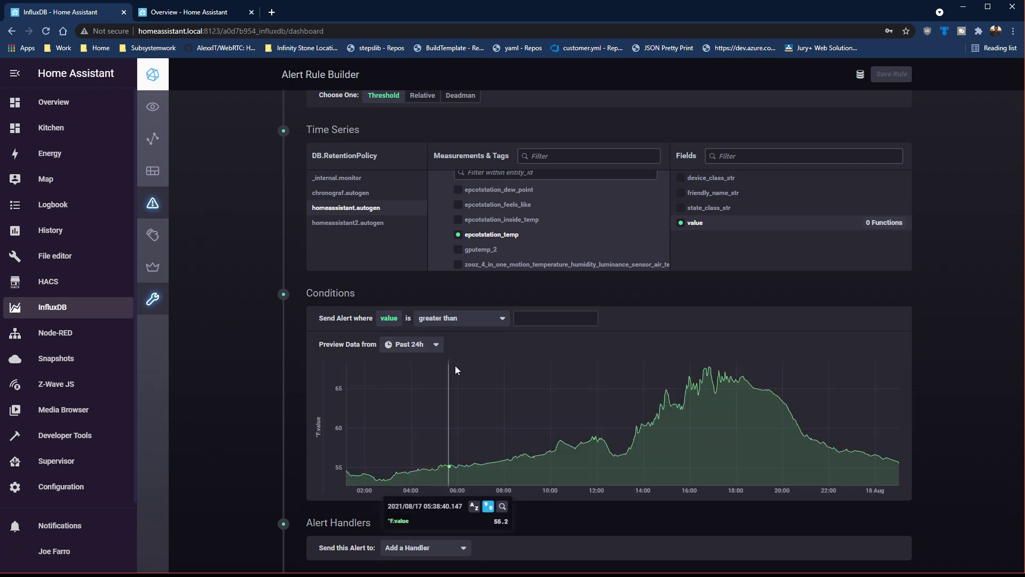
Try 100 as the alert's greater-than threshold, and replace it with 40
{"action": "left_click", "coordinate": [550, 319]}
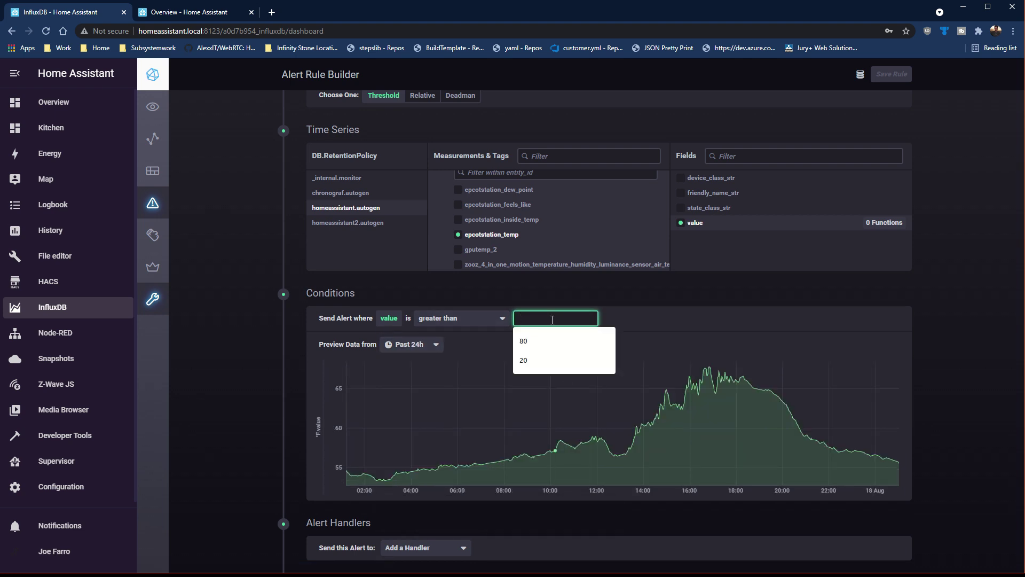
{"action": "type", "text": "100"}
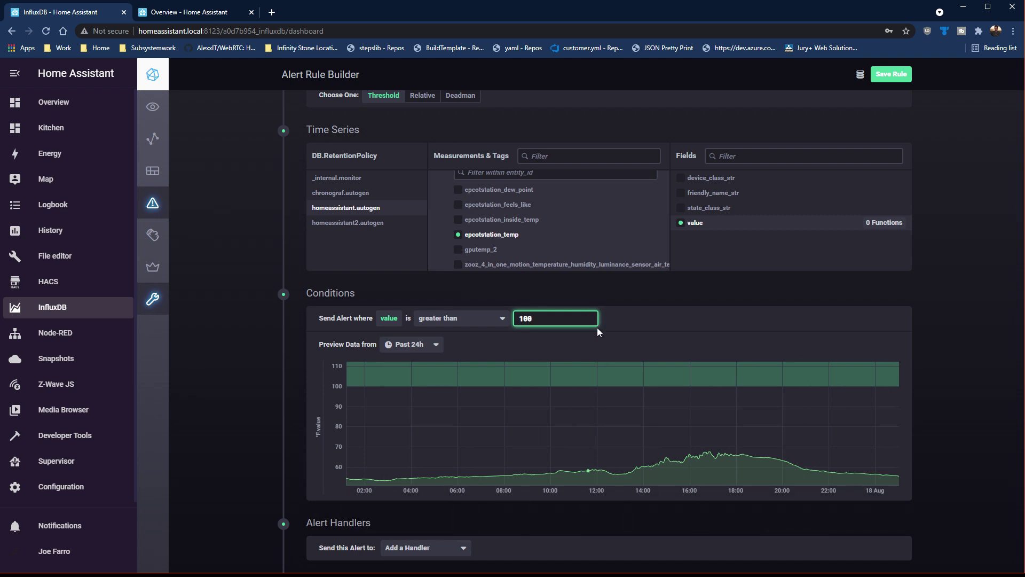
{"action": "left_click_drag", "start_coordinate": [594, 321], "coordinate": [421, 330]}
{"action": "type", "text": "40"}
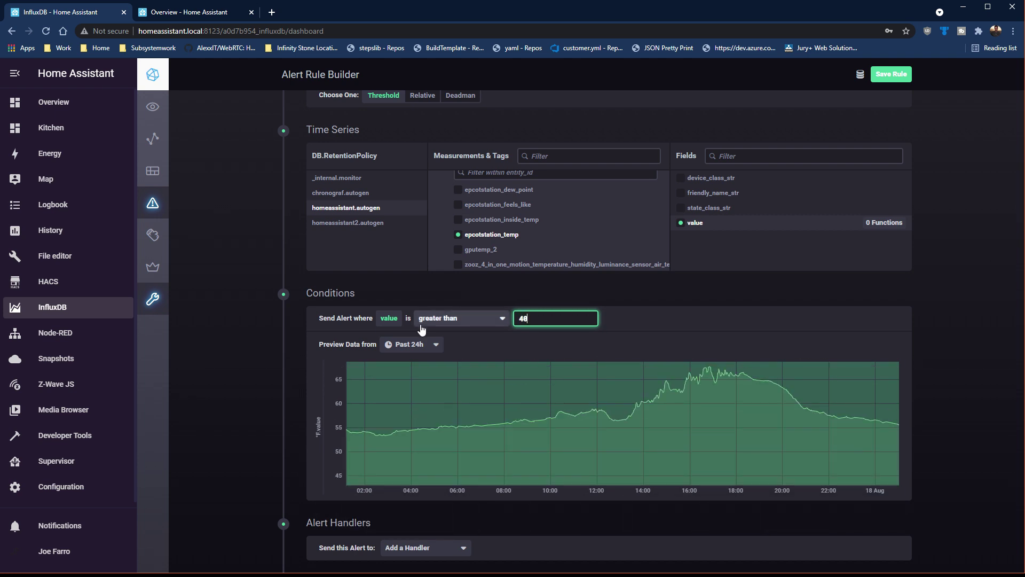
Set the alert's greater-than threshold to 90
{"action": "left_click_drag", "start_coordinate": [594, 319], "coordinate": [416, 324]}
{"action": "type", "text": "60"}
{"action": "key", "text": "BackSpace"}
{"action": "key", "text": "BackSpace"}
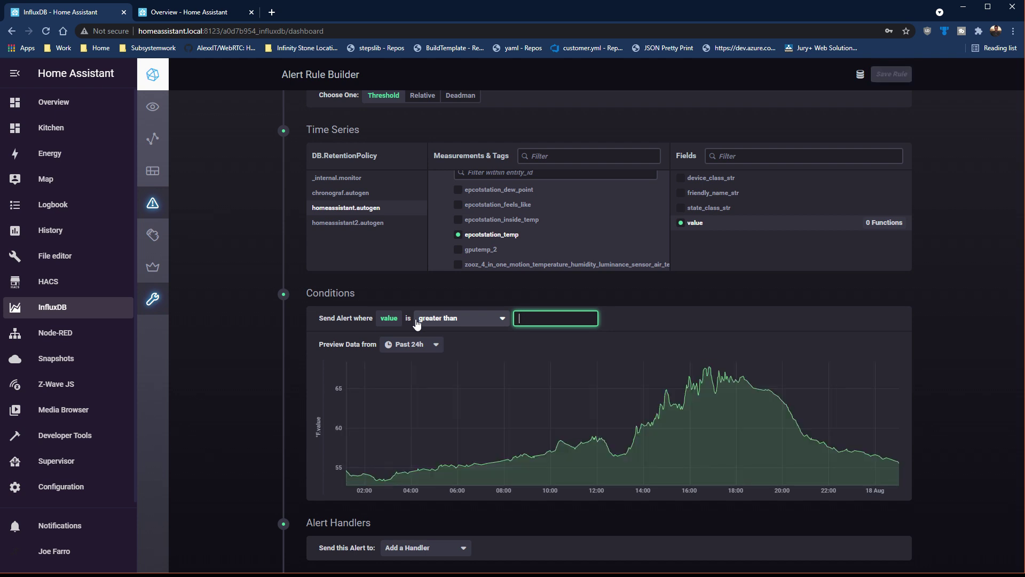
{"action": "type", "text": "90"}
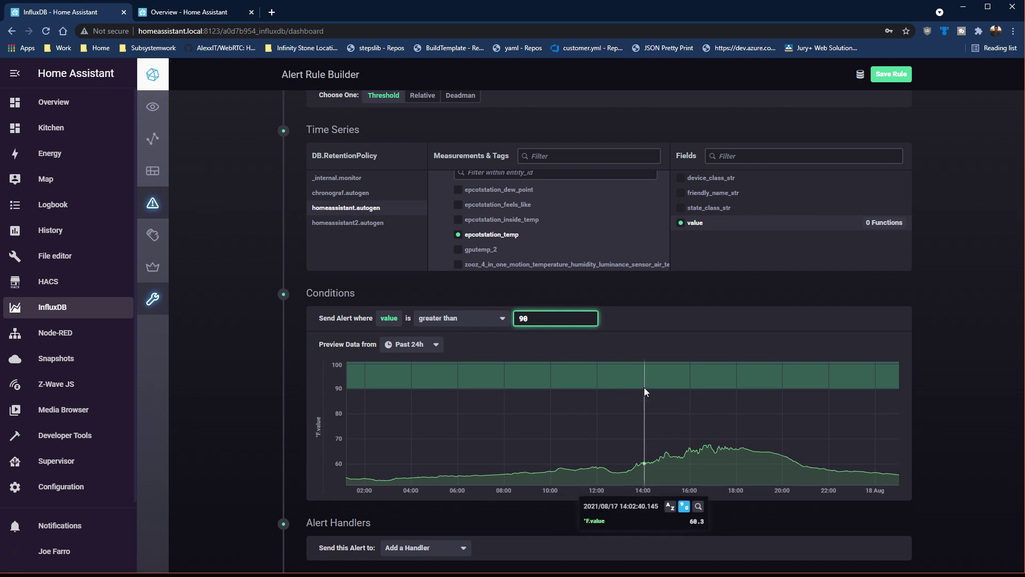
Review the available alert handlers and add slack (default) as the handler for this alert
{"action": "scroll", "coordinate": [640, 379], "scroll_direction": "down", "scroll_amount": 3}
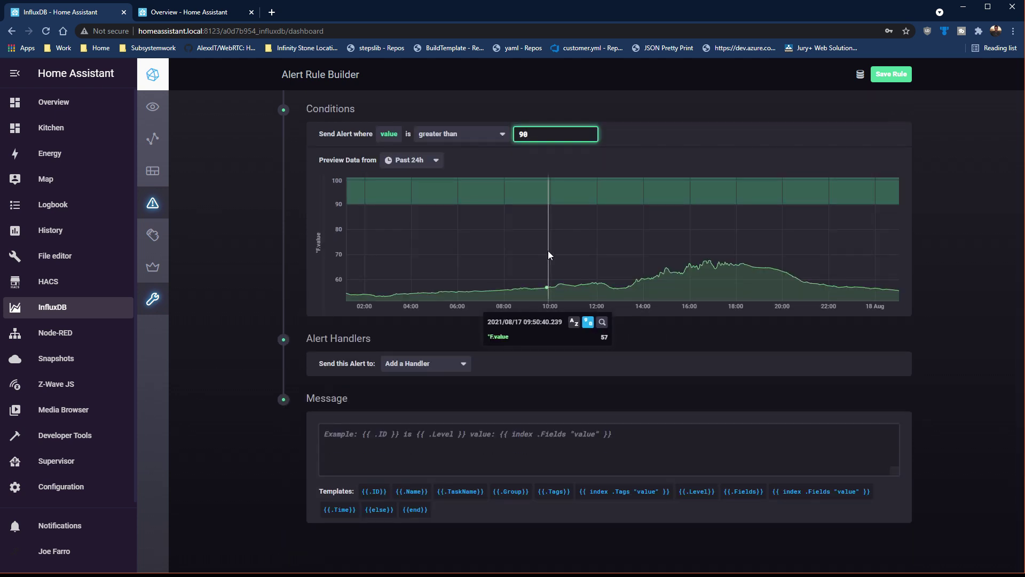
{"action": "left_click", "coordinate": [459, 363]}
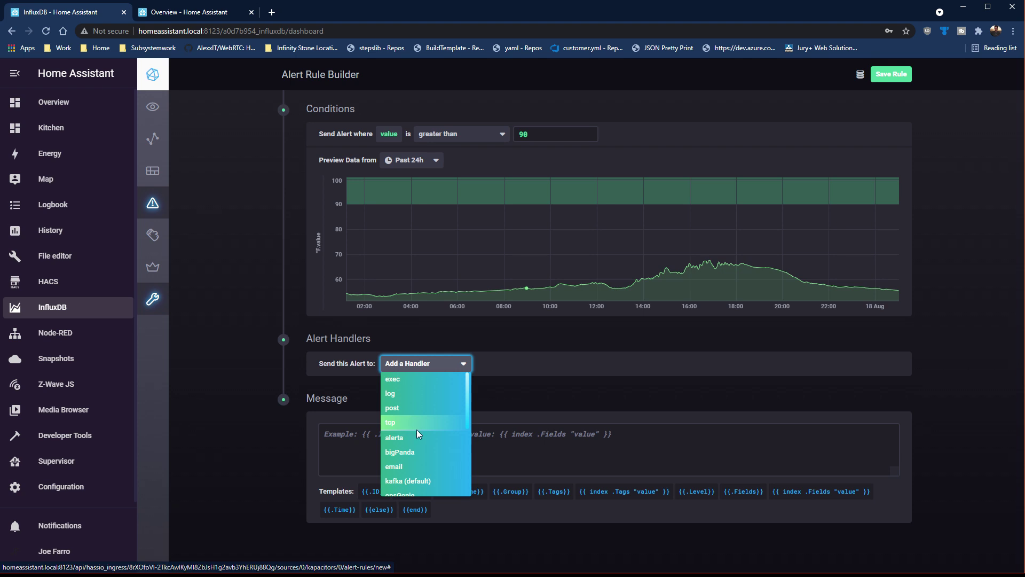
{"action": "scroll", "coordinate": [426, 438], "scroll_direction": "down", "scroll_amount": 2}
{"action": "scroll", "coordinate": [425, 440], "scroll_direction": "down", "scroll_amount": 2}
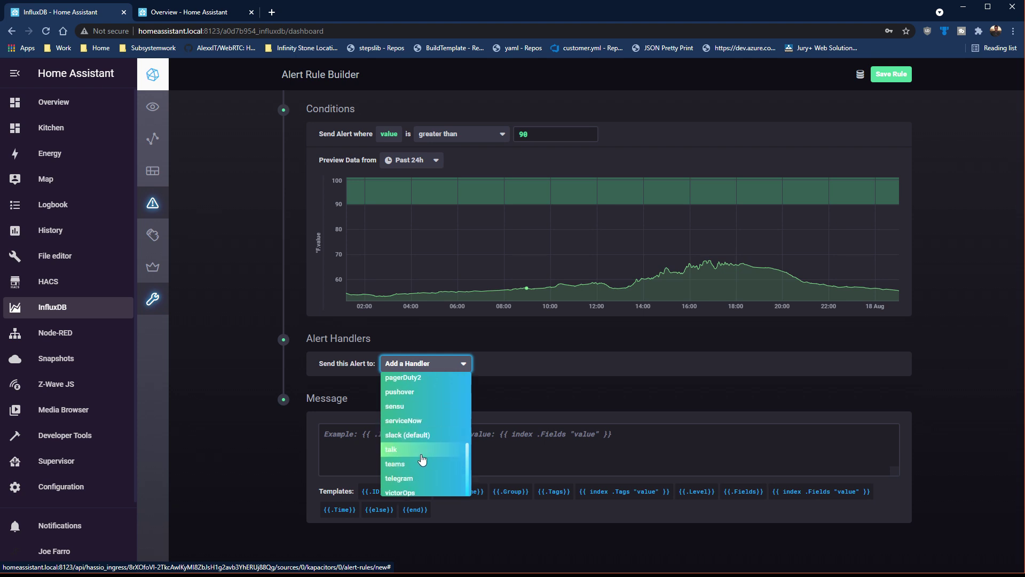
{"action": "scroll", "coordinate": [424, 449], "scroll_direction": "up", "scroll_amount": 4}
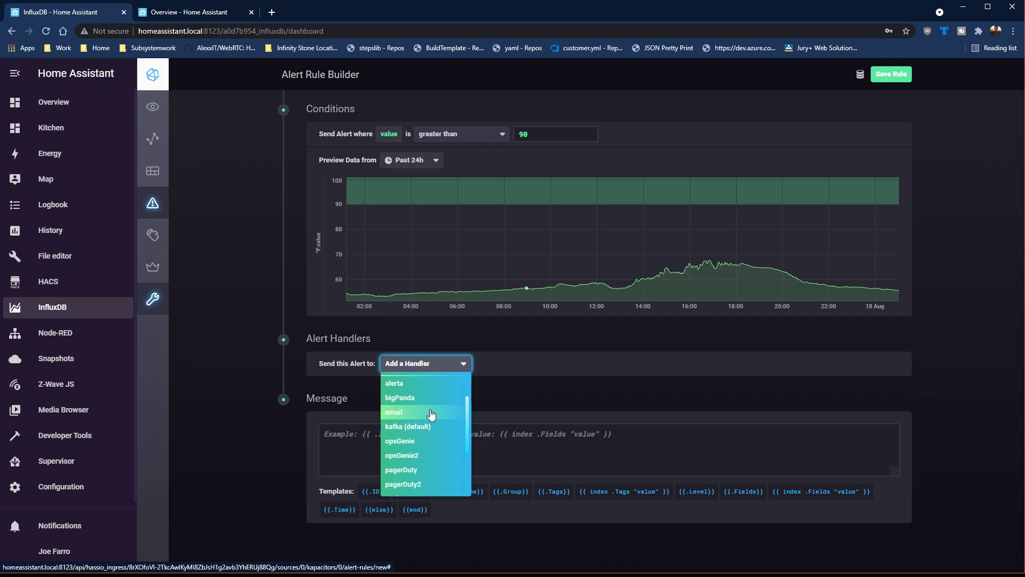
{"action": "scroll", "coordinate": [422, 422], "scroll_direction": "down", "scroll_amount": 3}
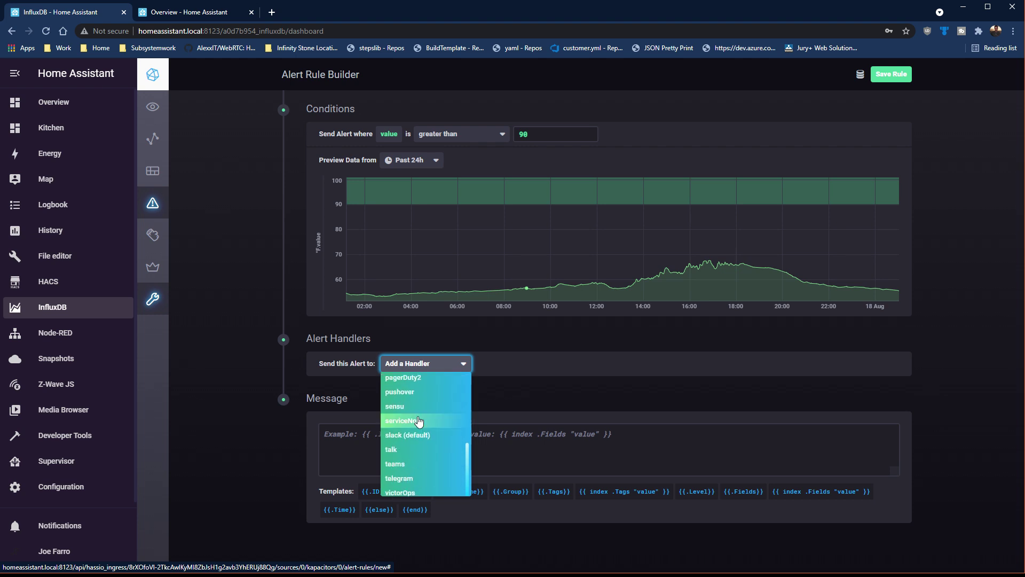
{"action": "left_click", "coordinate": [424, 436]}
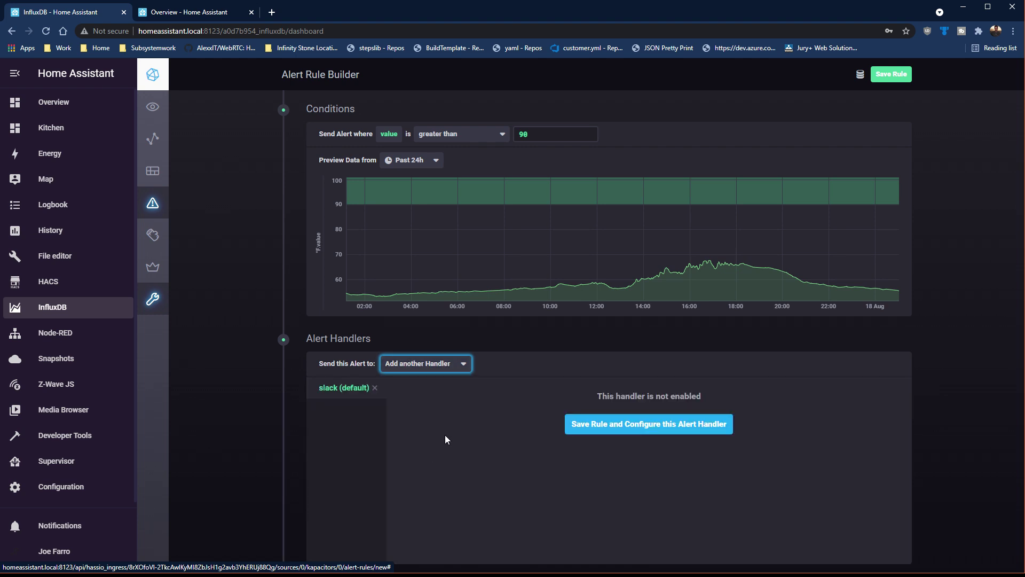
Save the alert rule and open the Slack endpoint configuration at its optional channel setting
{"action": "left_click", "coordinate": [628, 431]}
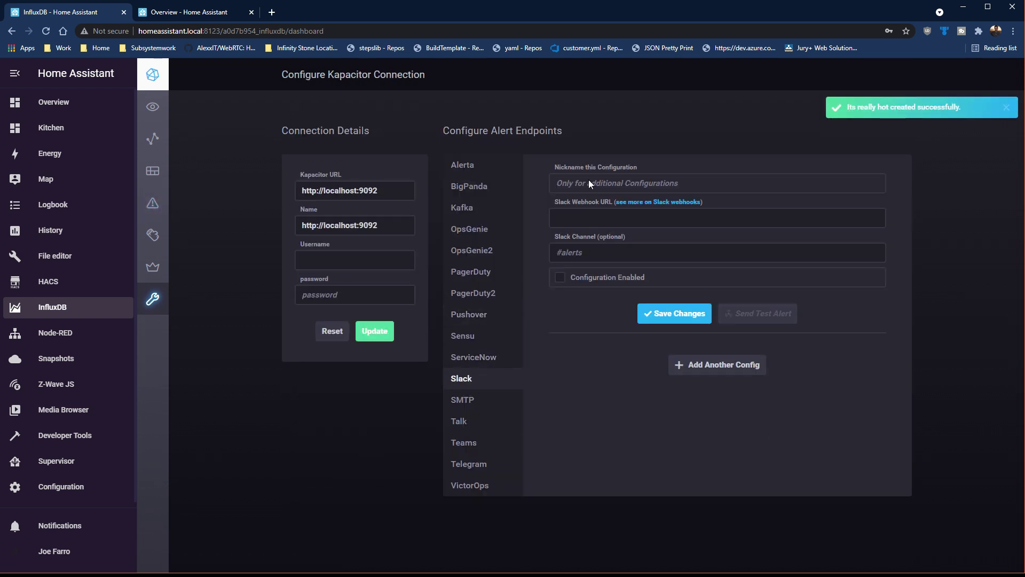
{"action": "left_click", "coordinate": [602, 254]}
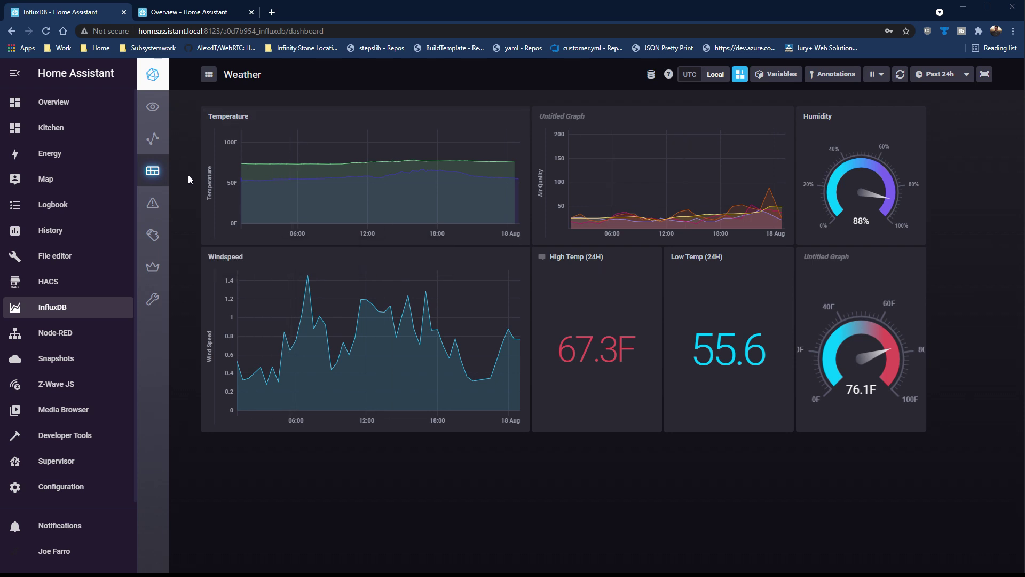
{"action": "mouse_move", "coordinate": [154, 207]}
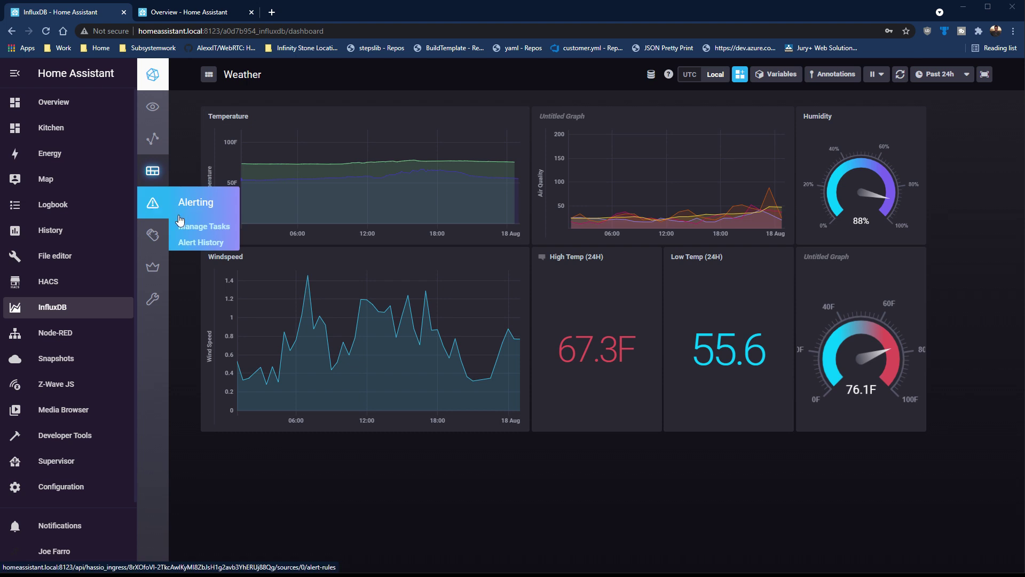